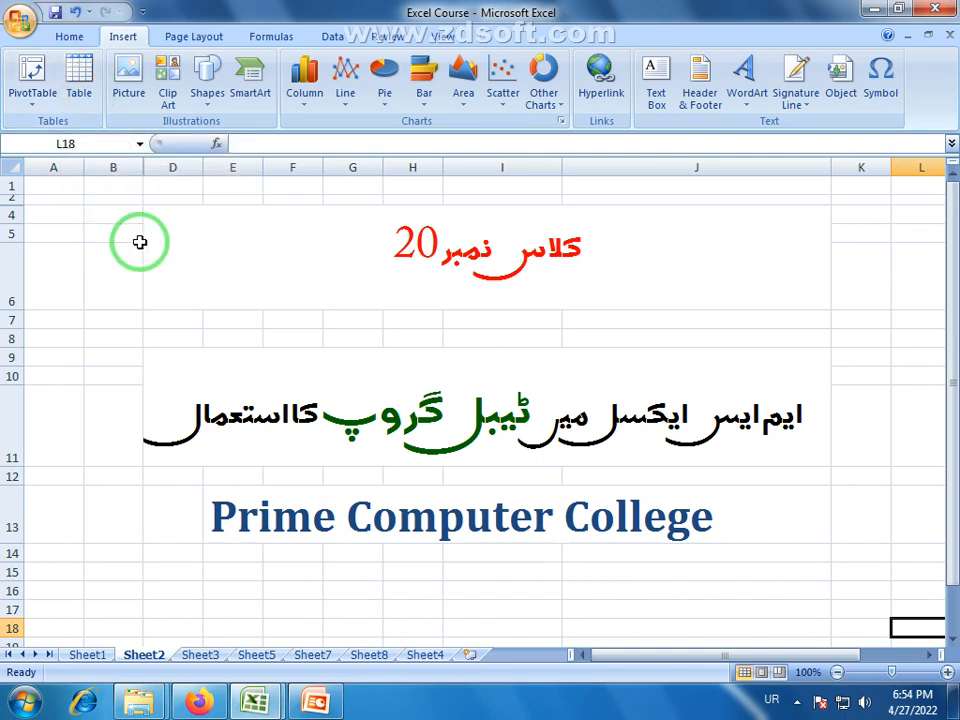
left_click_drag(124, 214, 643, 576)
left_click(643, 595)
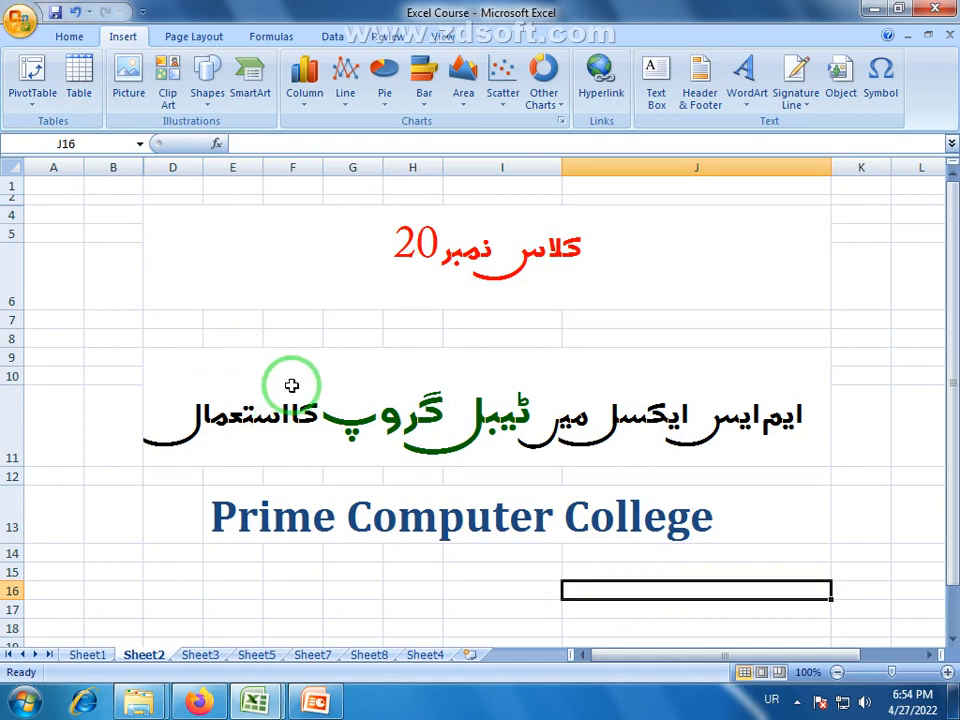
left_click_drag(208, 330, 646, 344)
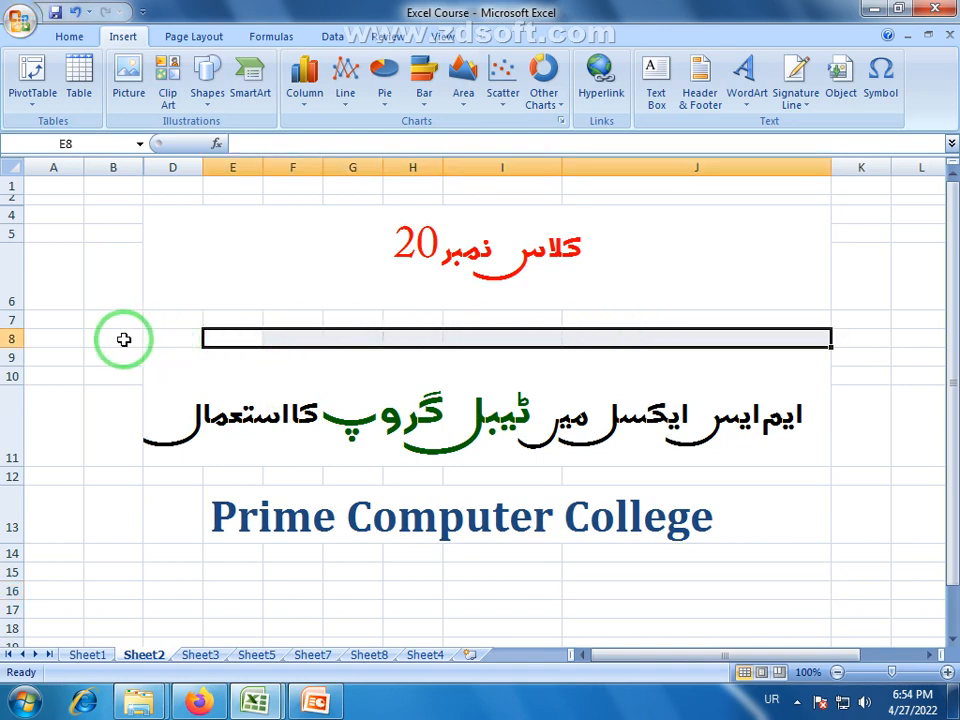
left_click_drag(124, 339, 681, 332)
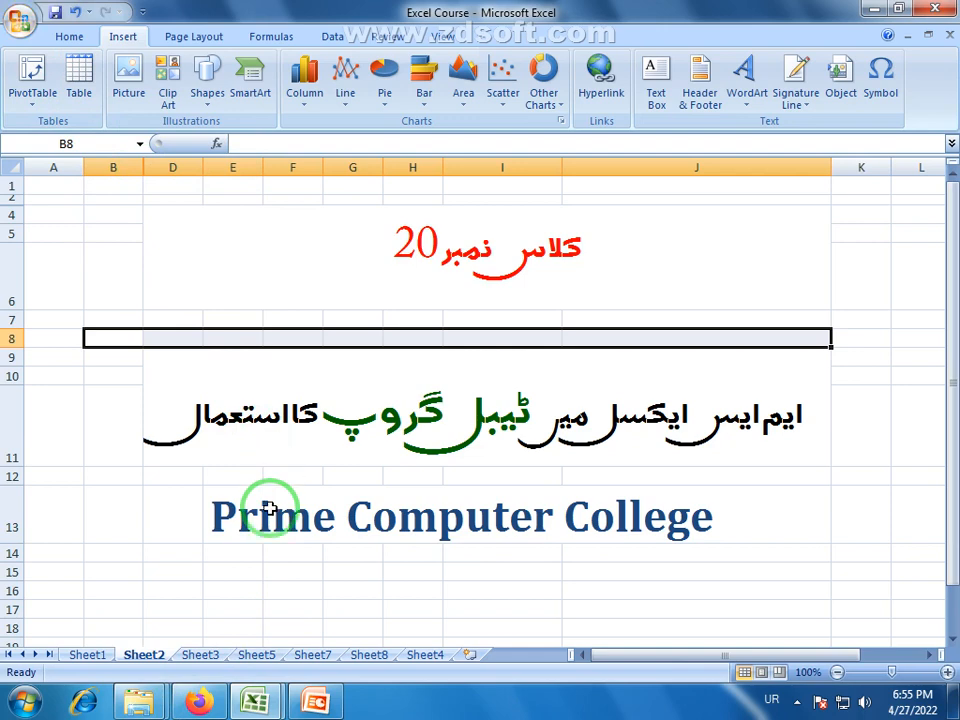
- Switch to the Book1 workbook, select the student table in B2:D12 and bring up the insertion commands
left_click(257, 700)
left_click(369, 594)
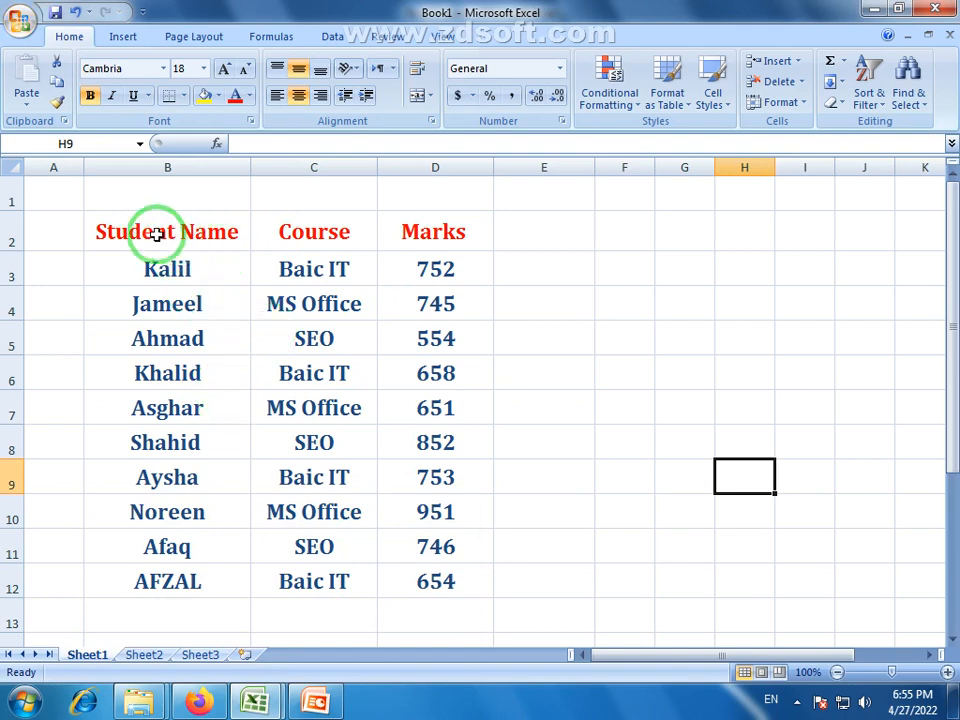
left_click_drag(151, 233, 424, 571)
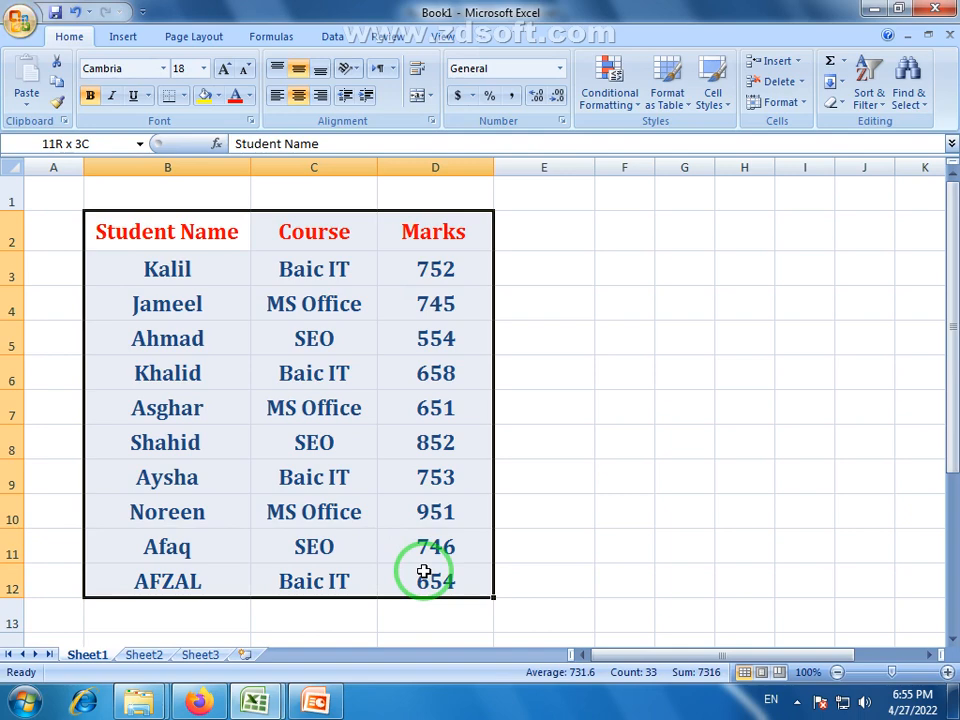
left_click(74, 22)
left_click(131, 42)
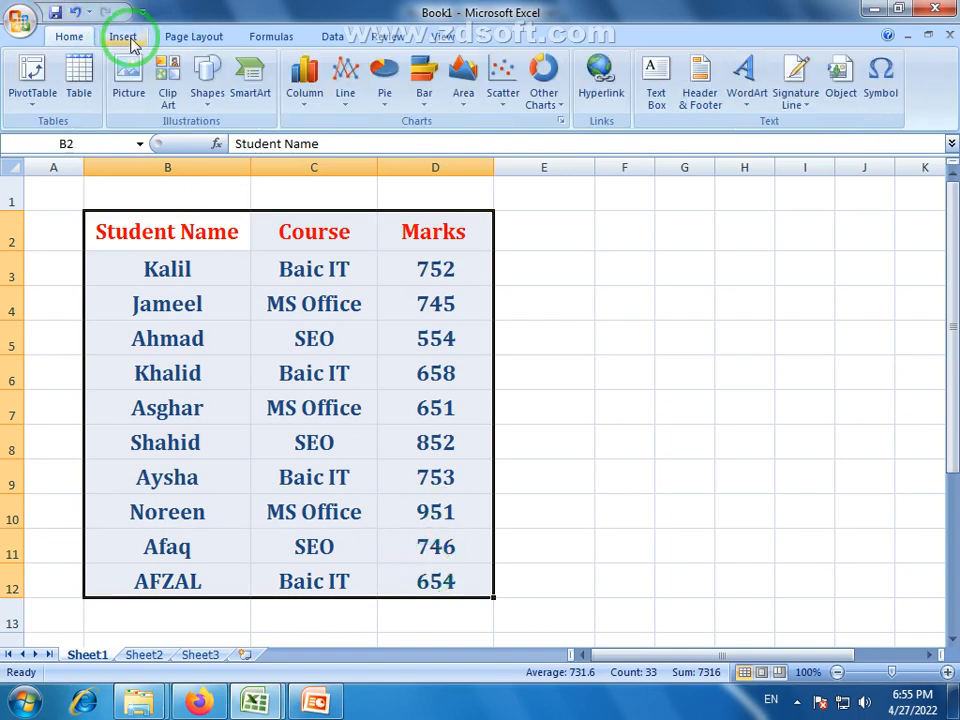
left_click(171, 240)
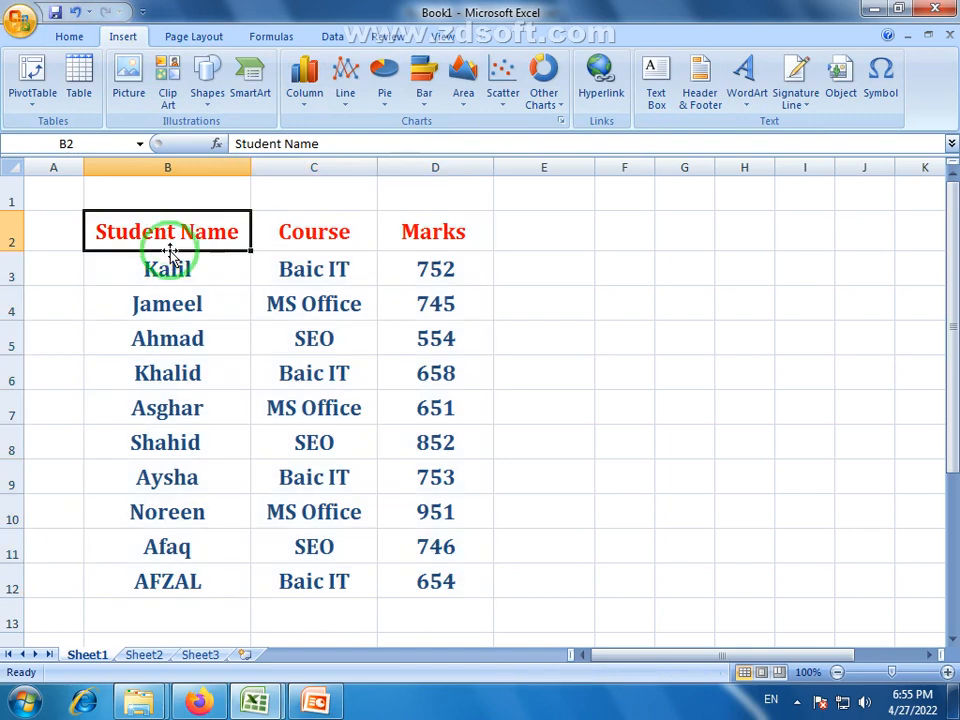
left_click_drag(169, 249, 187, 505)
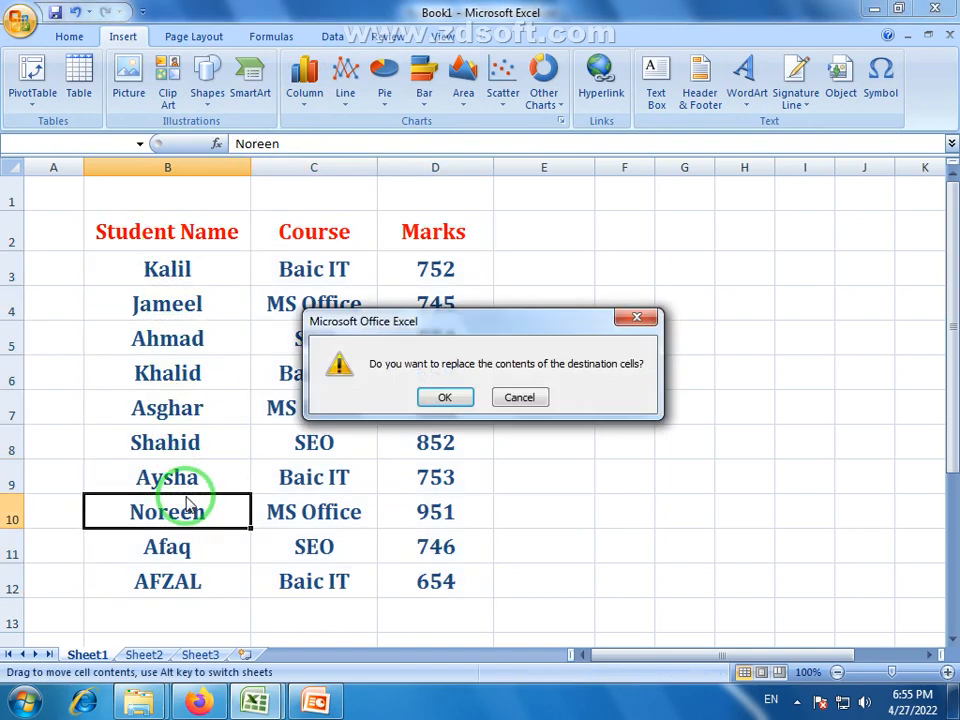
left_click(500, 396)
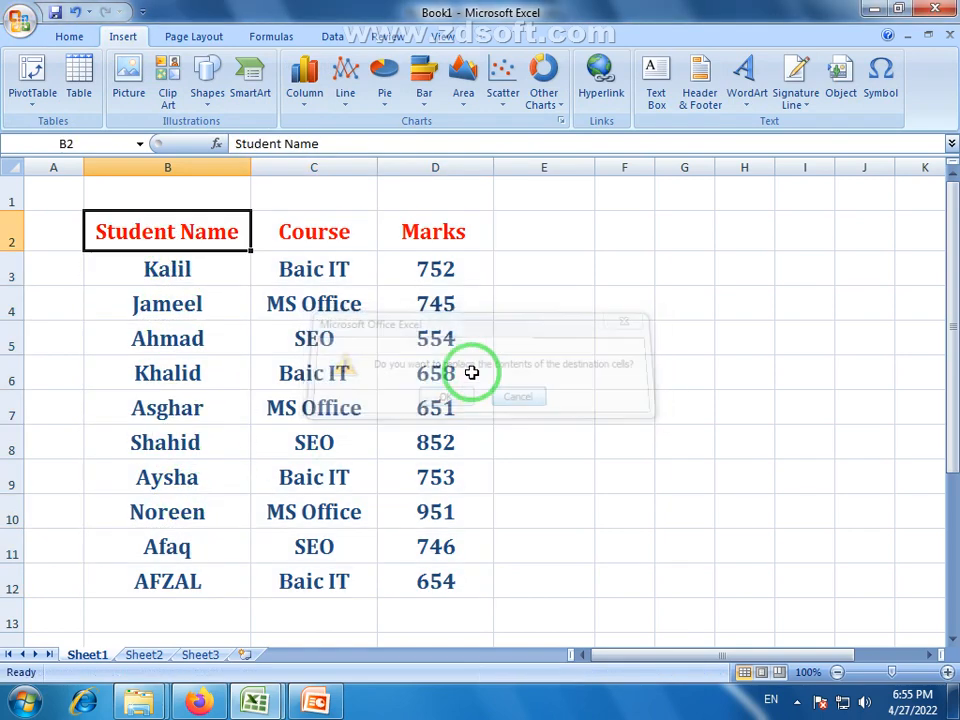
left_click_drag(310, 270, 332, 582)
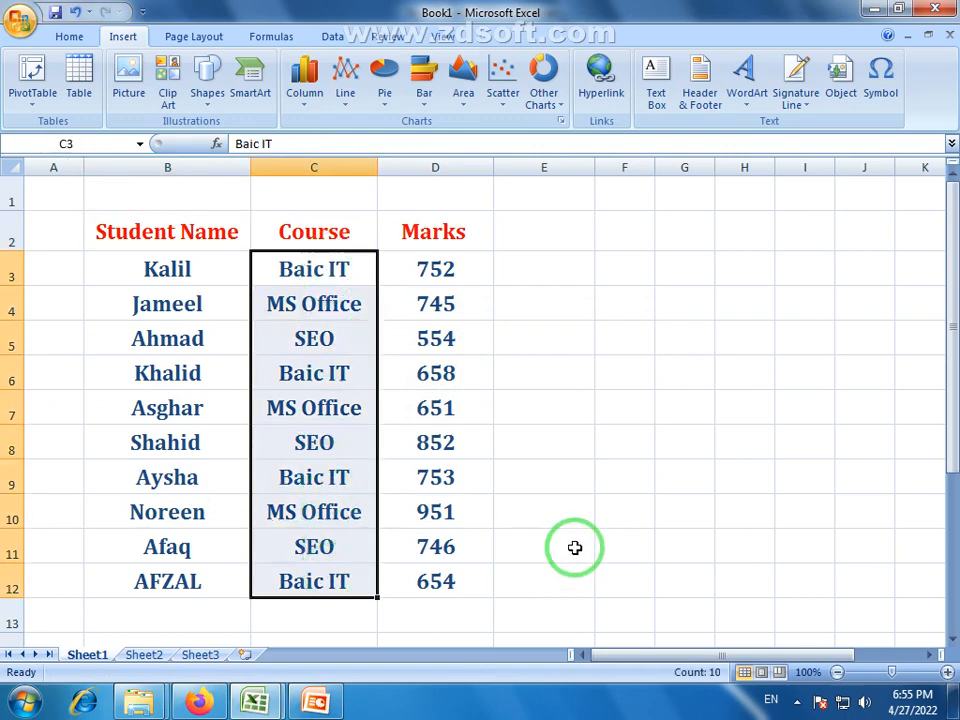
left_click(574, 549)
left_click_drag(409, 288, 435, 583)
left_click(560, 409)
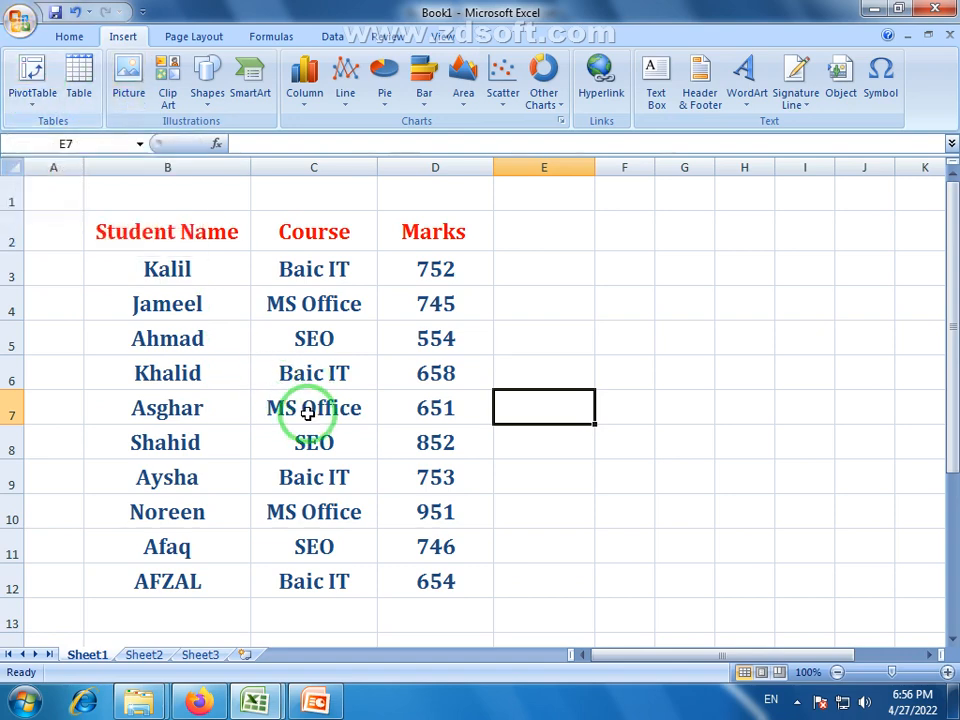
left_click_drag(148, 236, 422, 579)
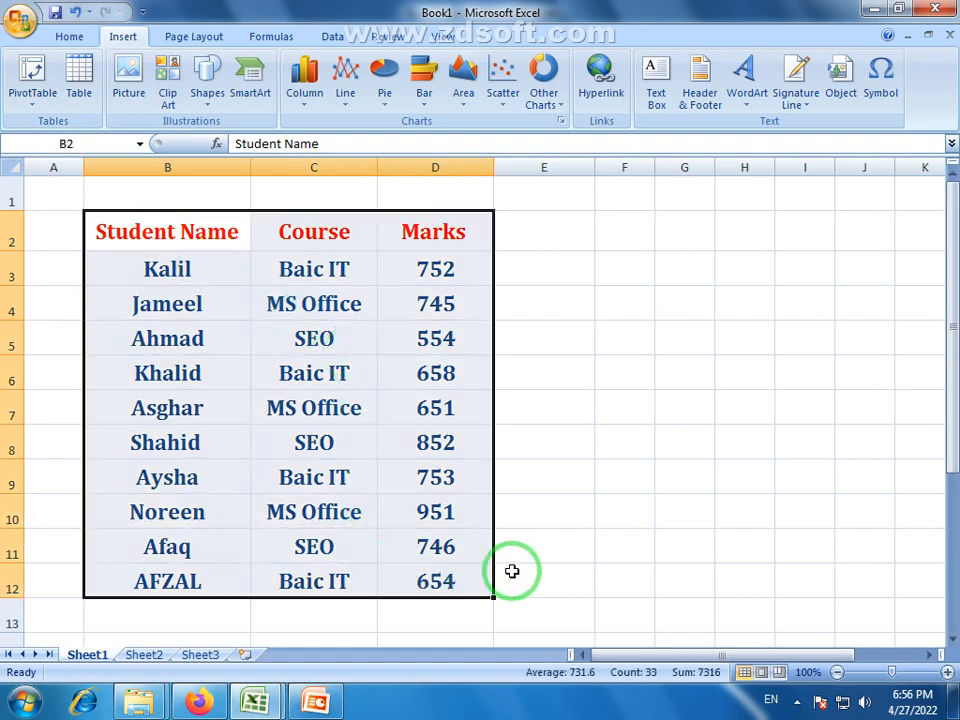
left_click(536, 466)
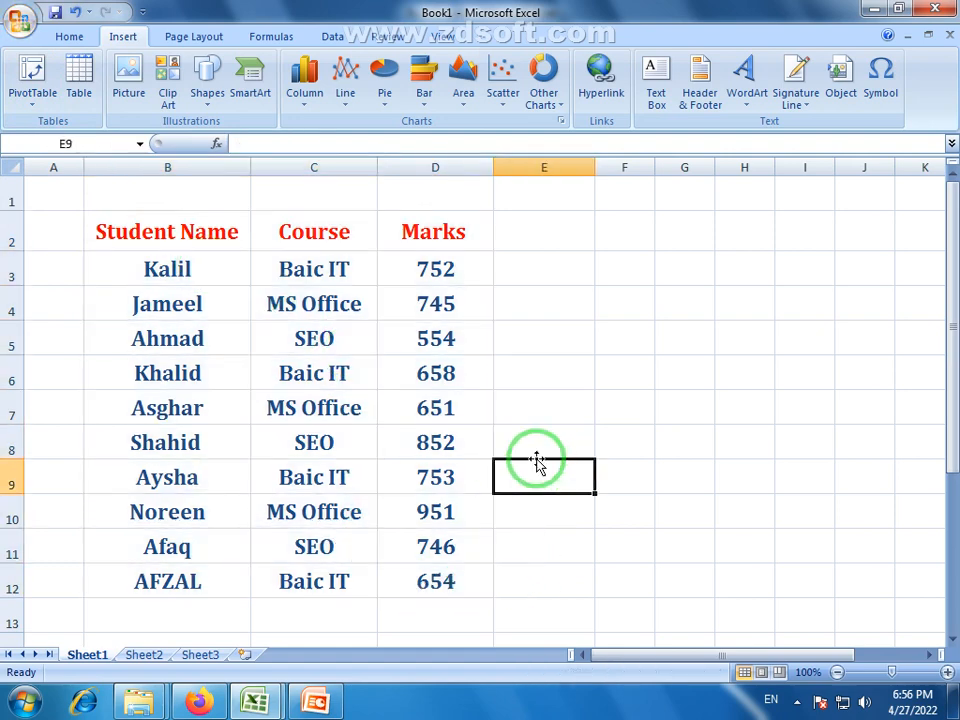
- Create a PivotTable on a new worksheet from the student data in Sheet1 range B2:D12
left_click(309, 372)
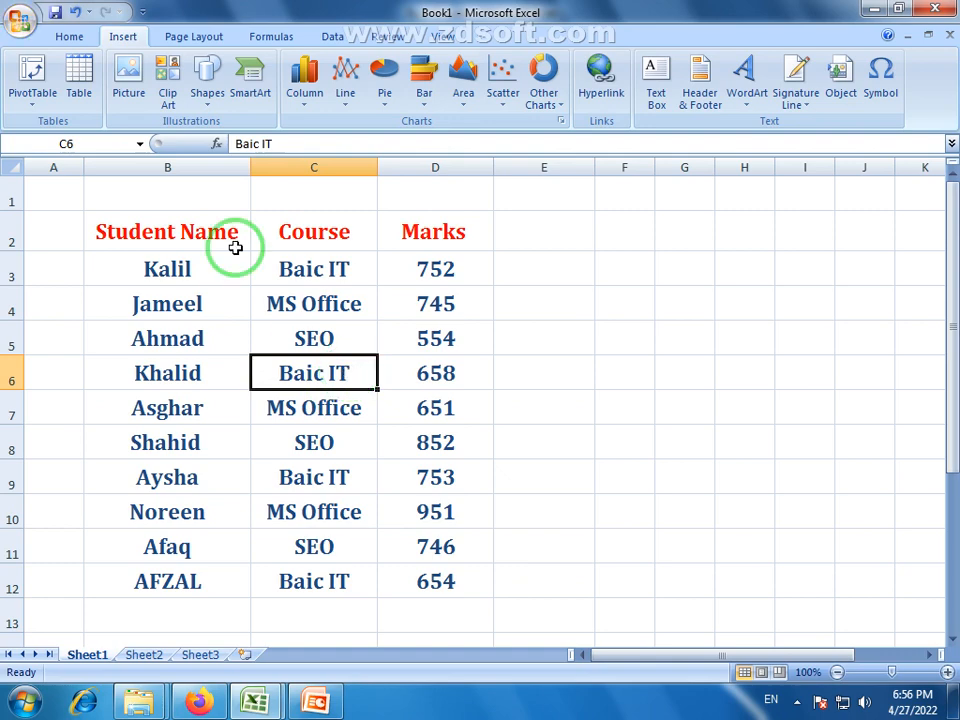
left_click(35, 108)
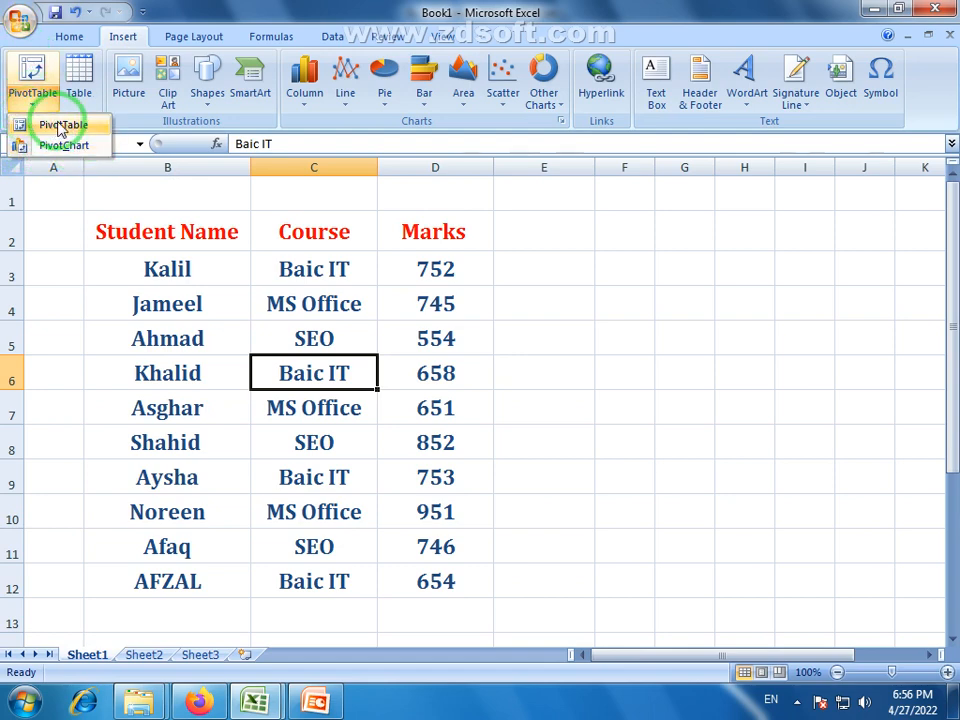
left_click(504, 338)
left_click(297, 338)
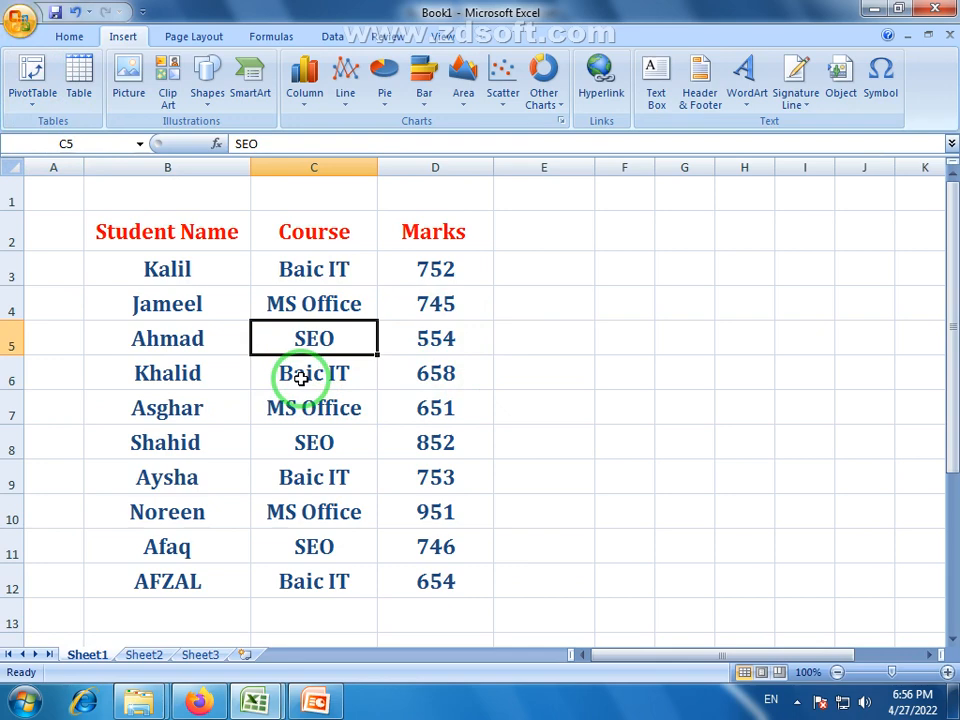
left_click(301, 378)
left_click(30, 100)
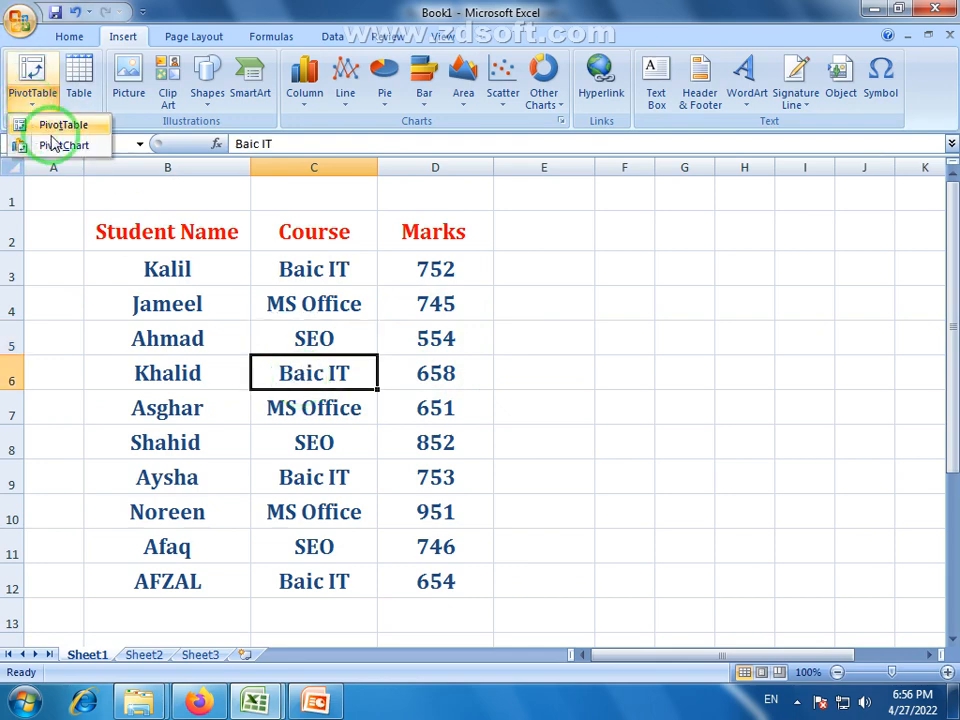
left_click(64, 128)
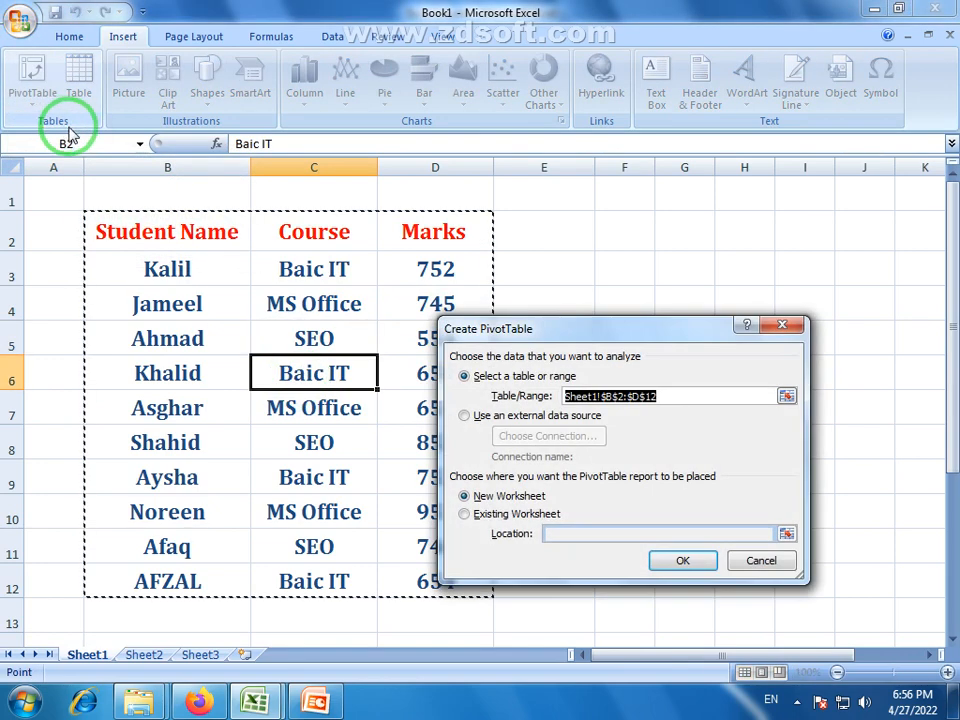
left_click_drag(560, 331, 633, 265)
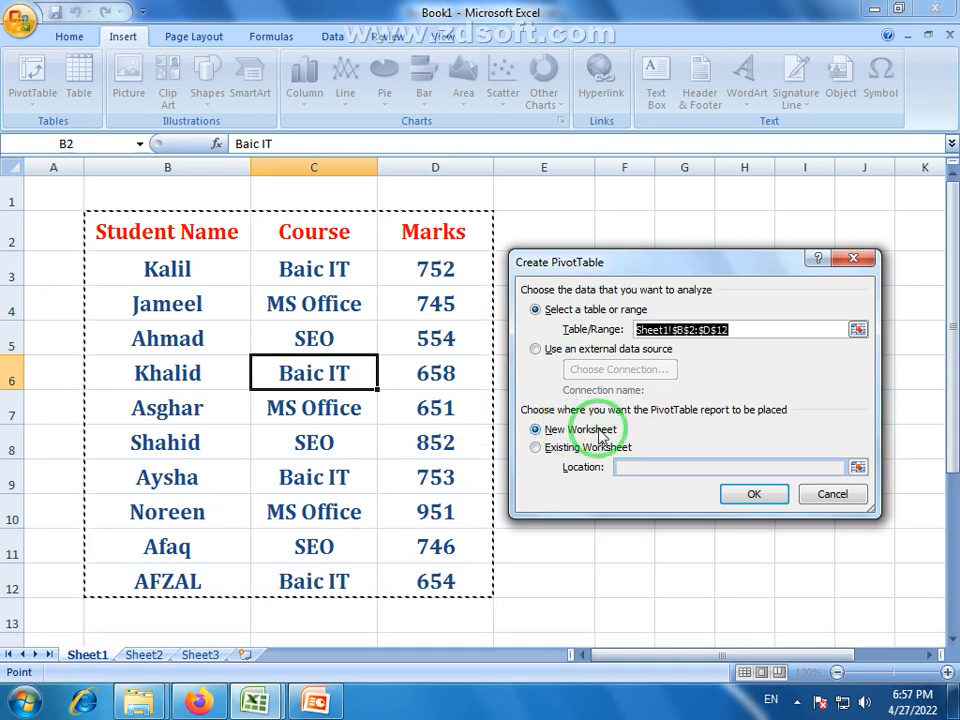
left_click(748, 491)
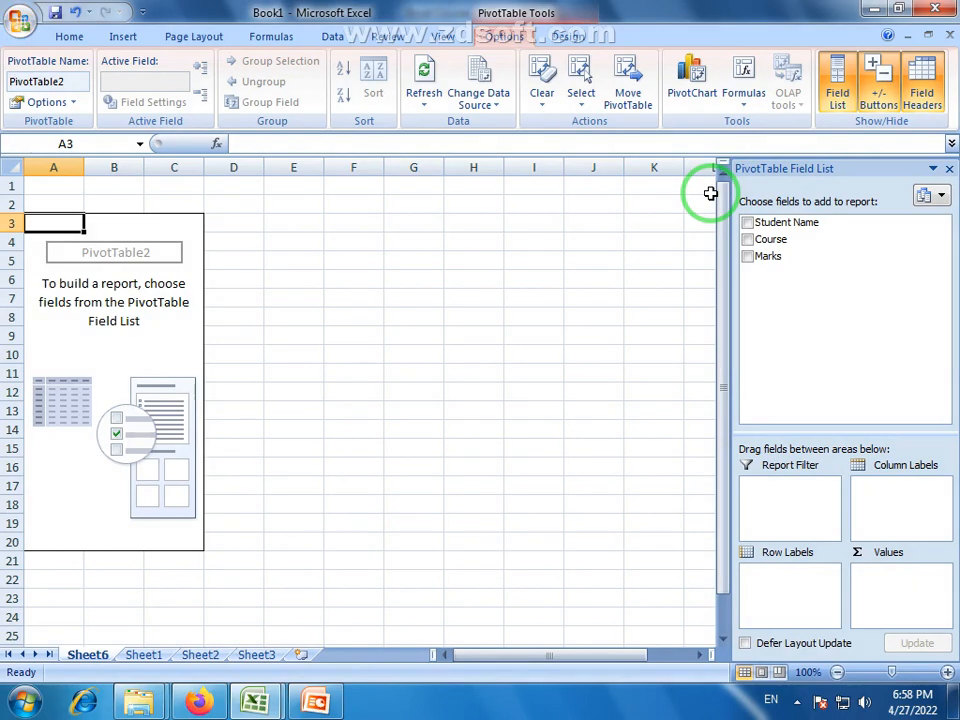
- Check the source columns on Sheet1, try Student Name with Course beneath it as row labels, and remove both fields
left_click(143, 655)
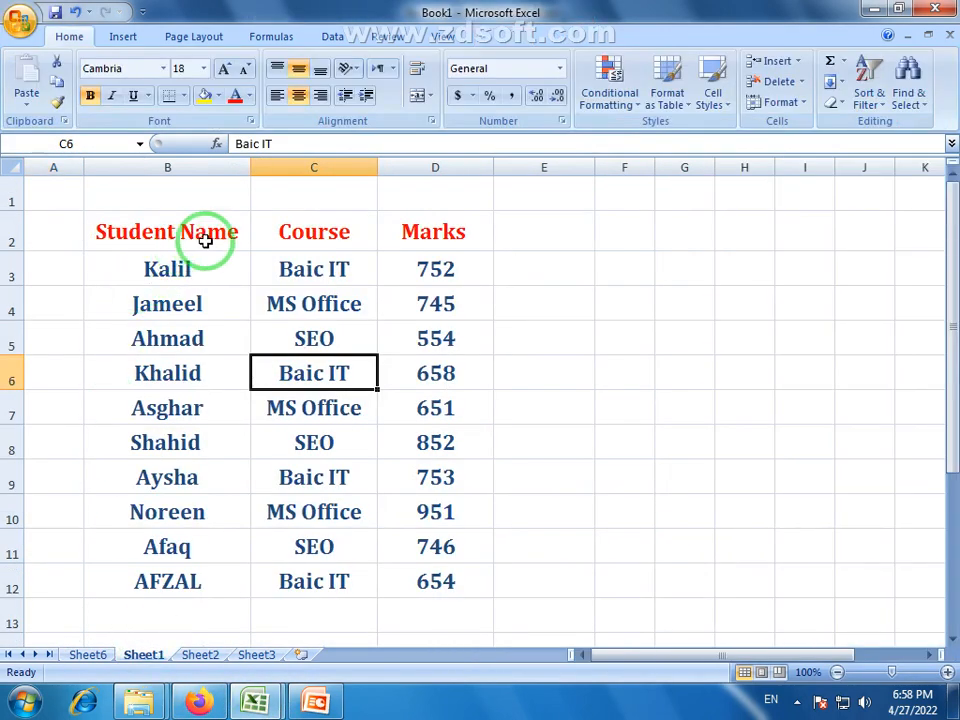
left_click(88, 656)
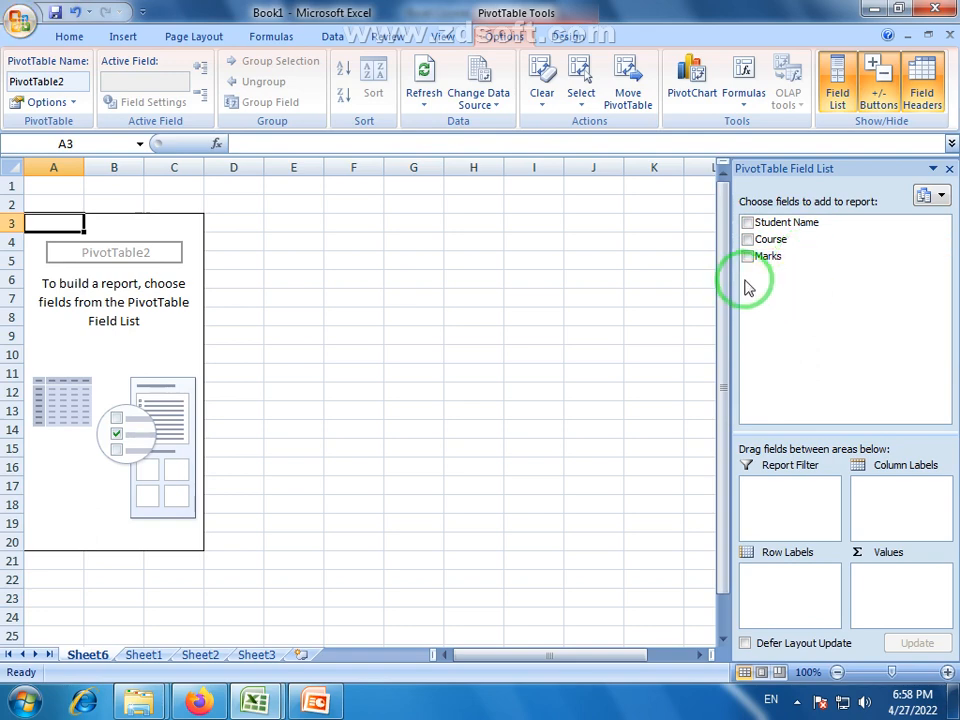
left_click(748, 223)
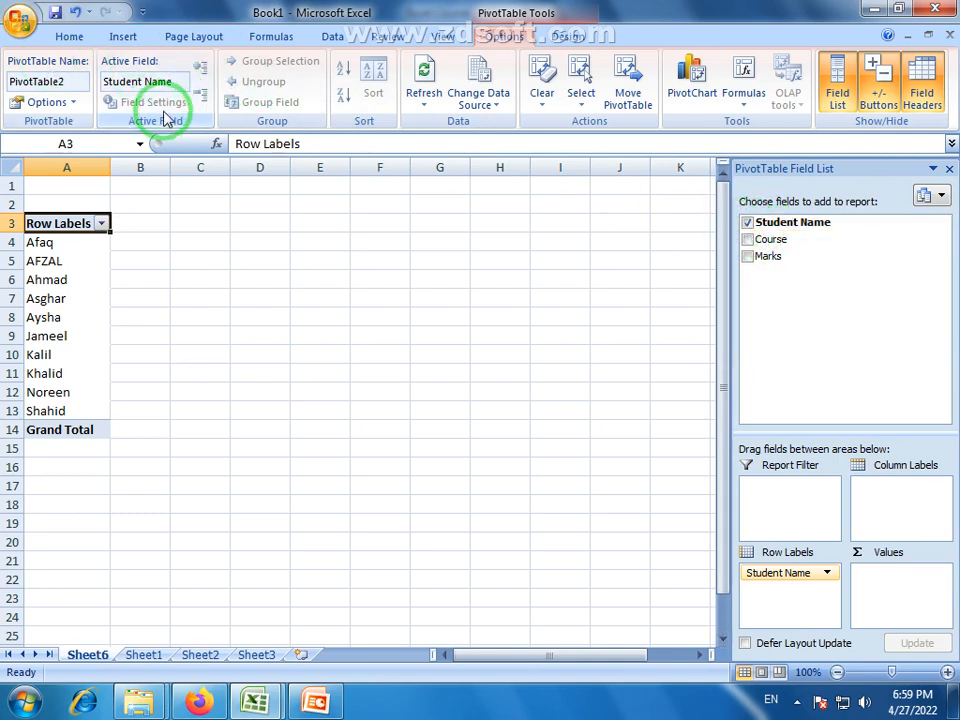
left_click(748, 239)
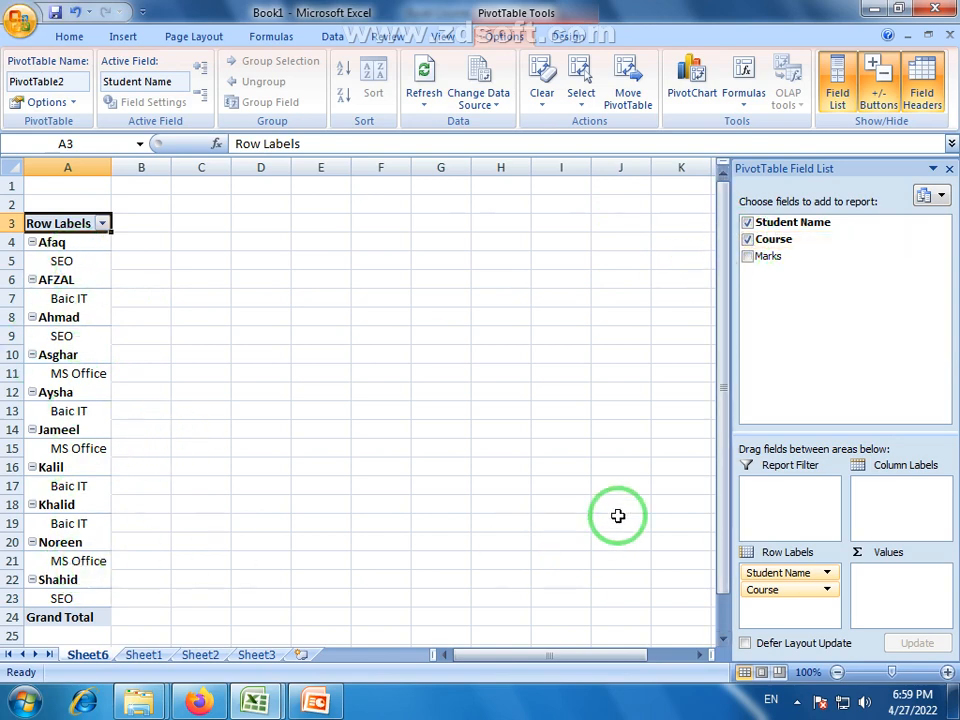
left_click(747, 239)
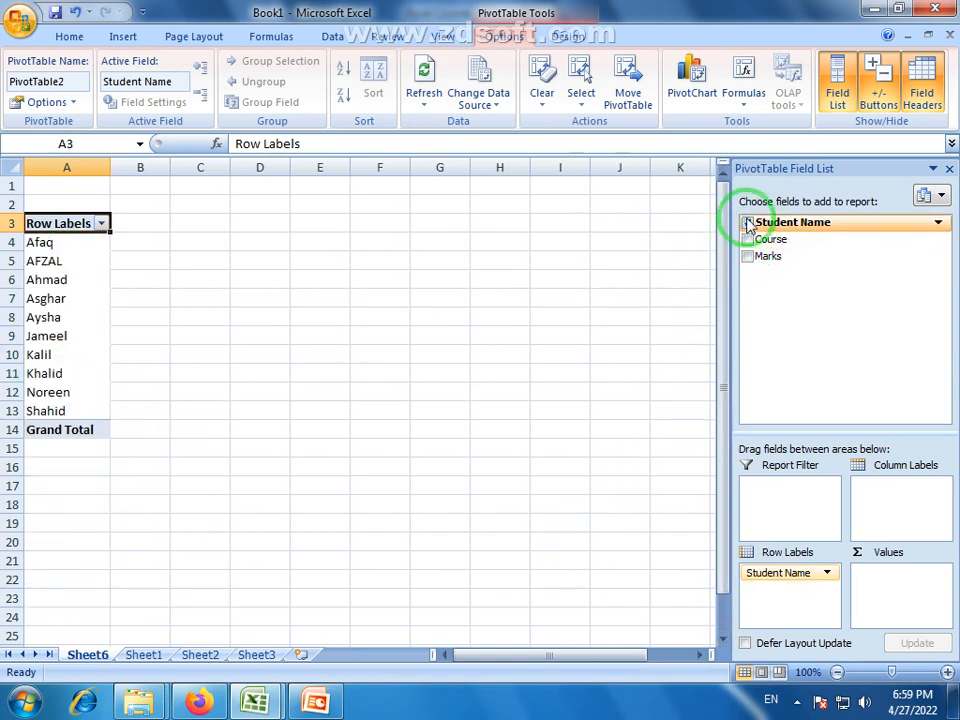
left_click(747, 222)
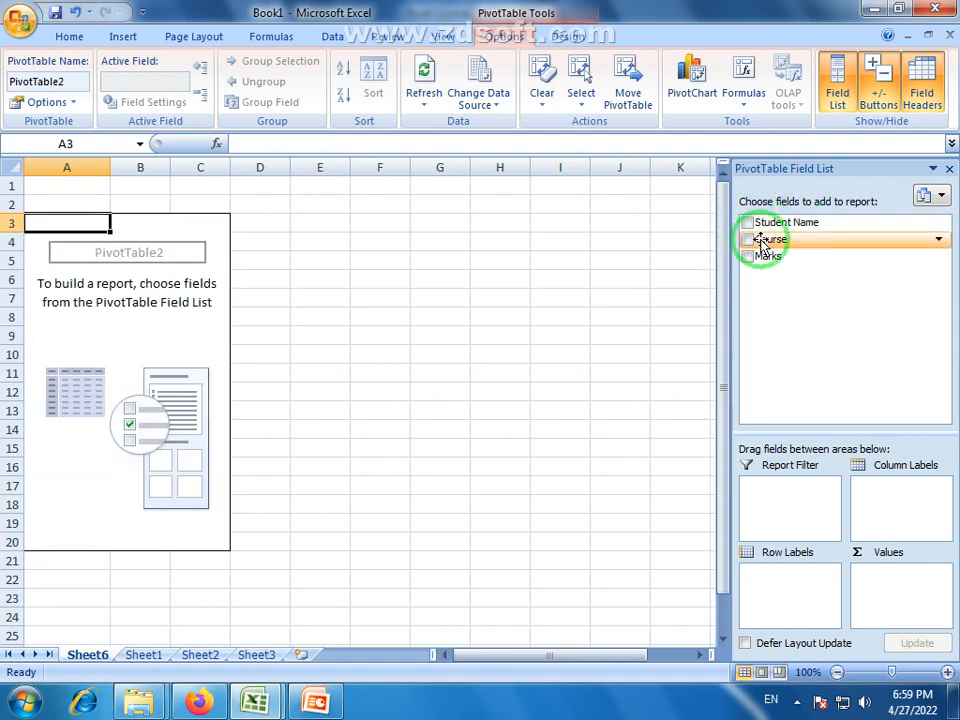
- Add the Course field to the PivotTable's row labels
left_click(747, 240)
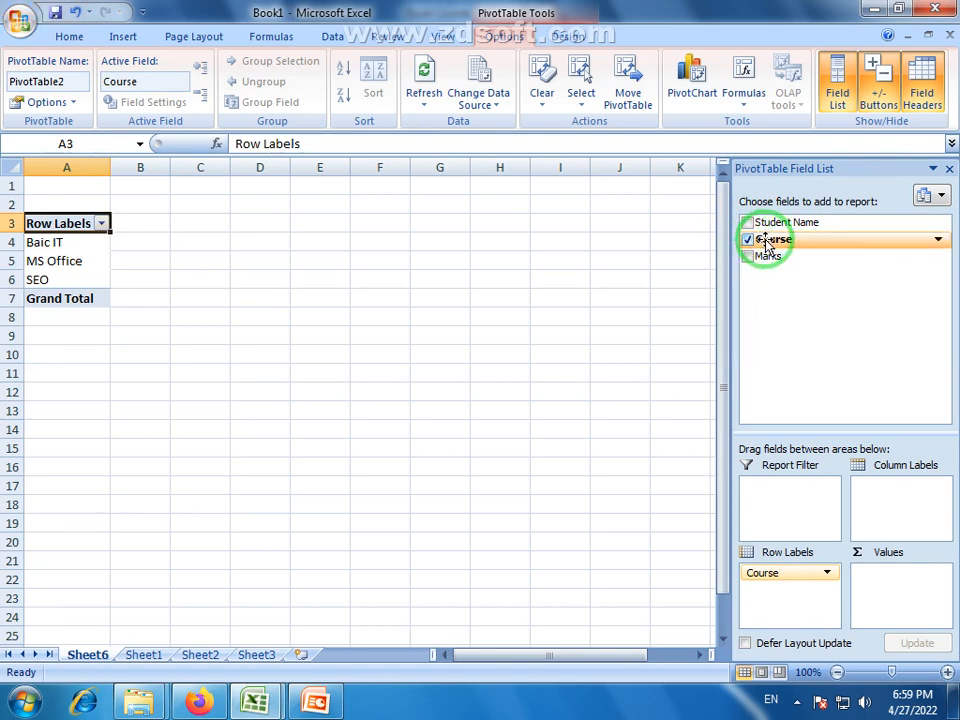
- Open the PivotTable Options dialog to view the layout and format settings, and dismiss it
left_click(74, 103)
left_click(76, 104)
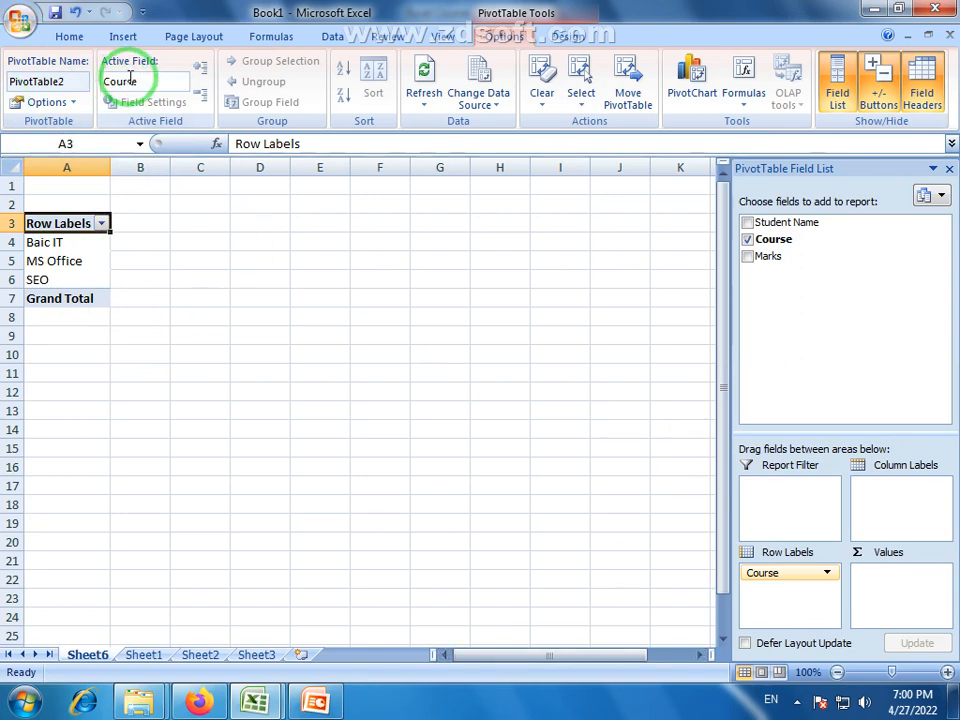
left_click(78, 103)
left_click(88, 128)
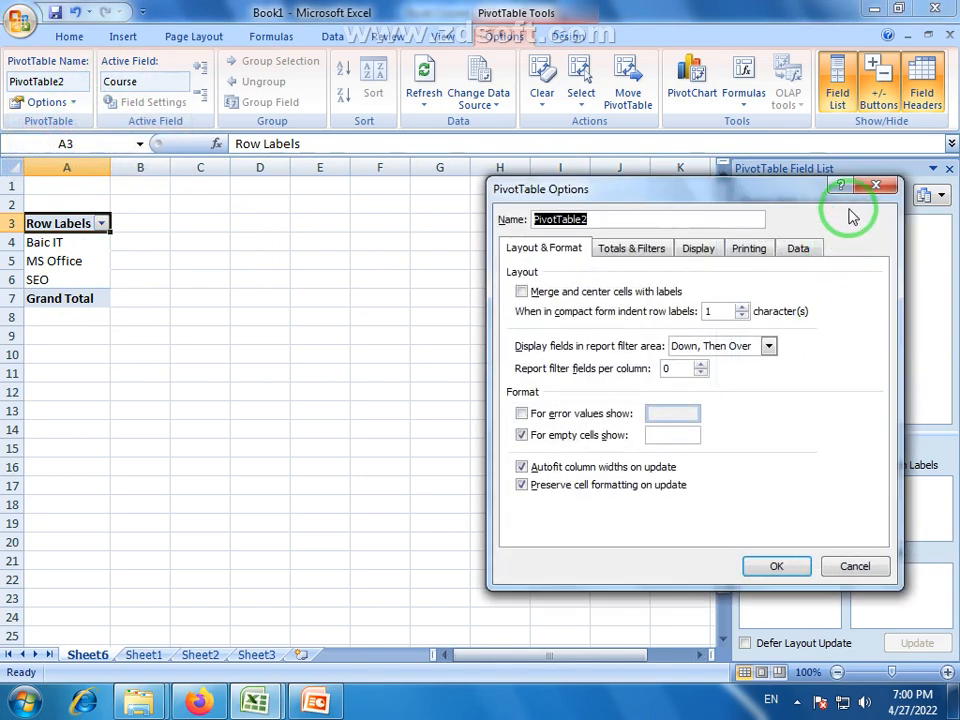
left_click(870, 188)
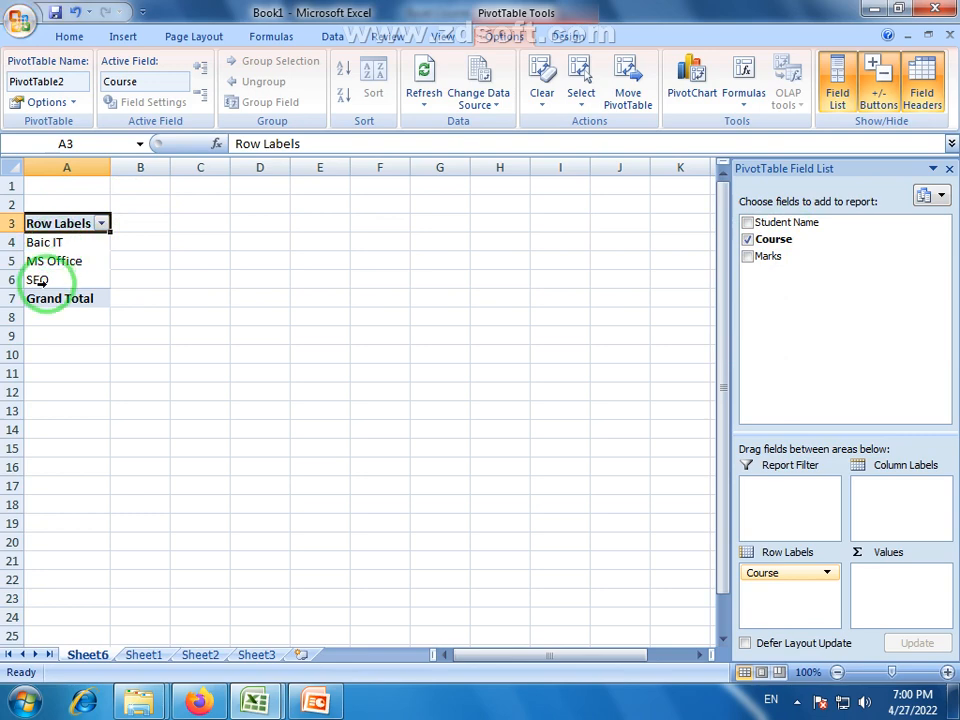
- Add the Student Name field beneath Course in the row labels so students are grouped by course
left_click(748, 223)
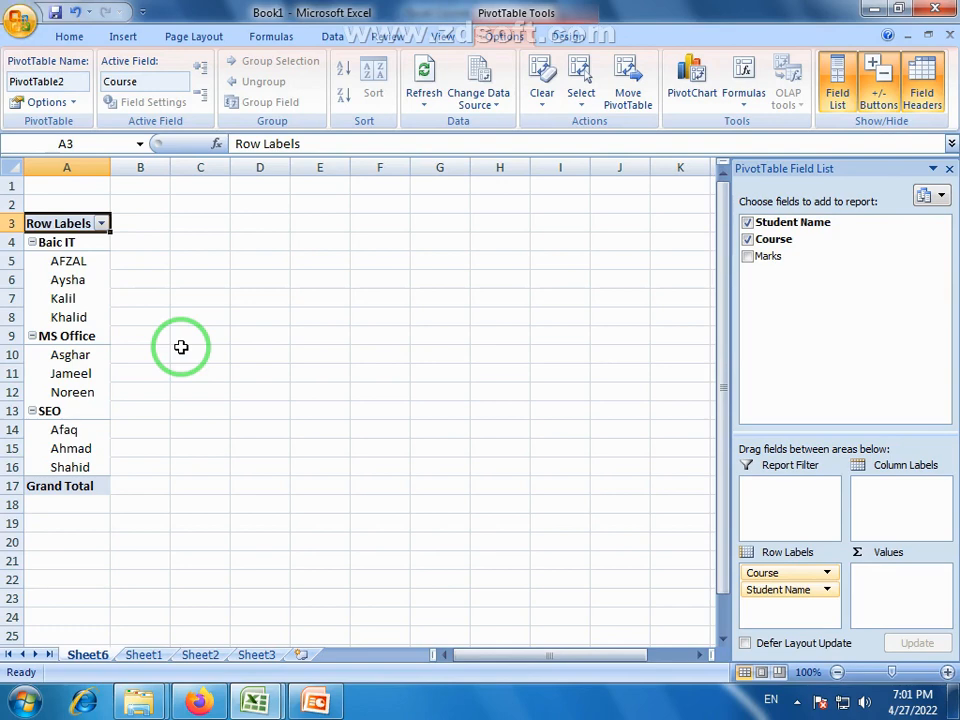
- Try summing the Marks field per course and student in the PivotTable, and remove the field again
left_click(748, 258)
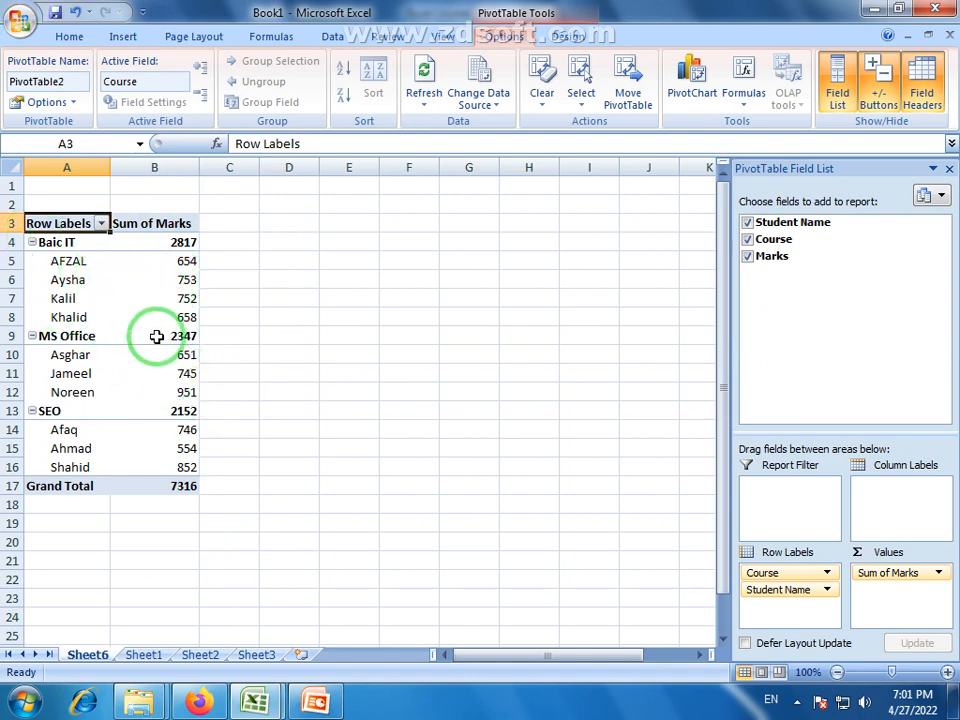
mouse_move(157, 336)
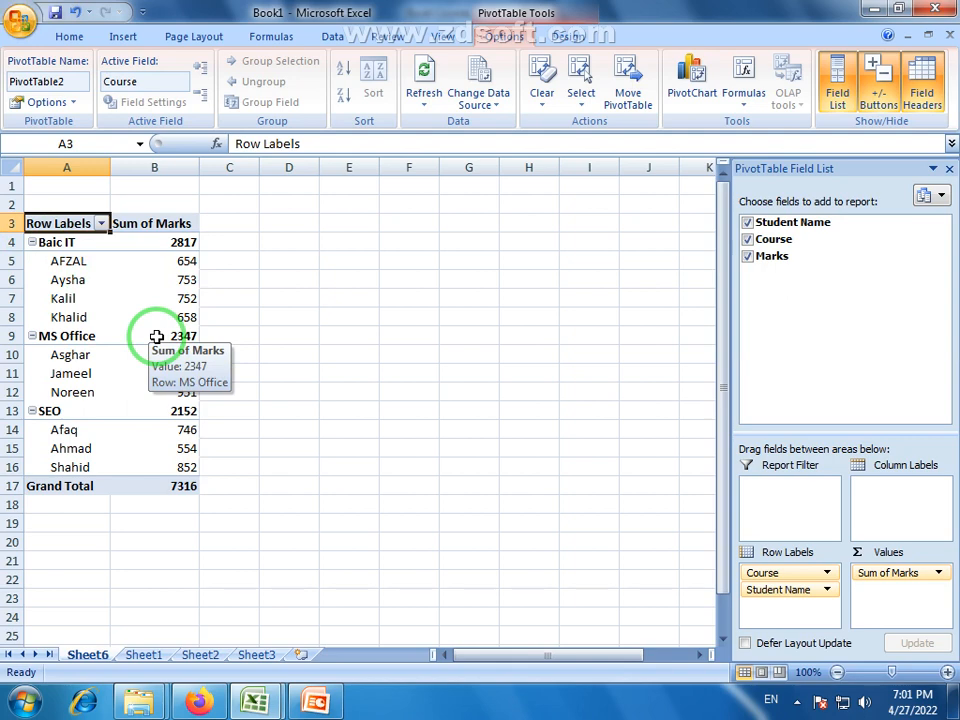
mouse_move(178, 381)
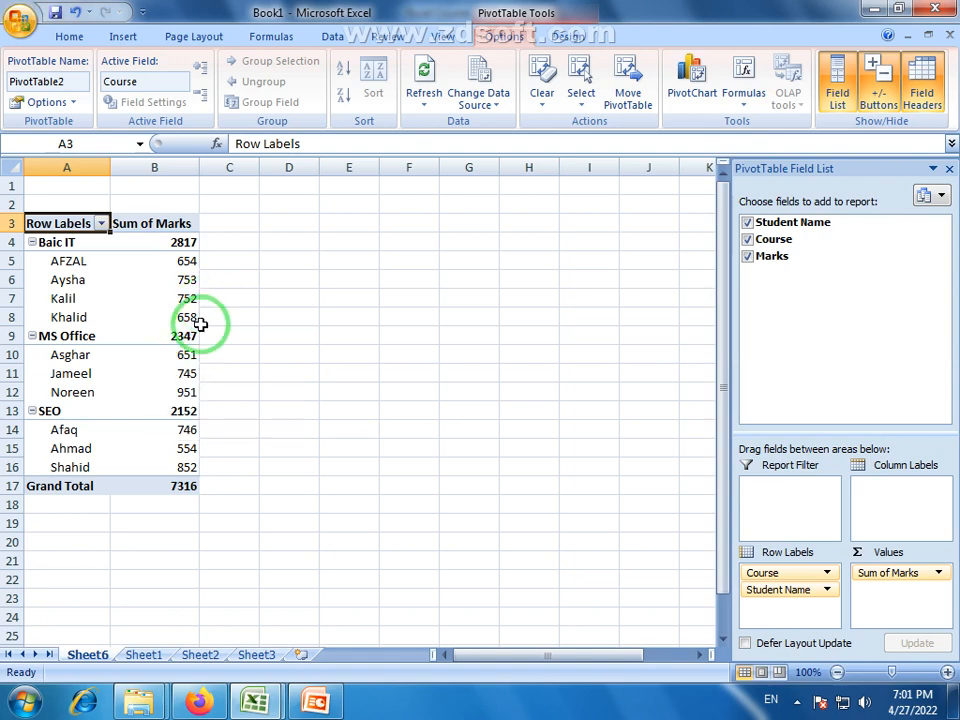
left_click(747, 256)
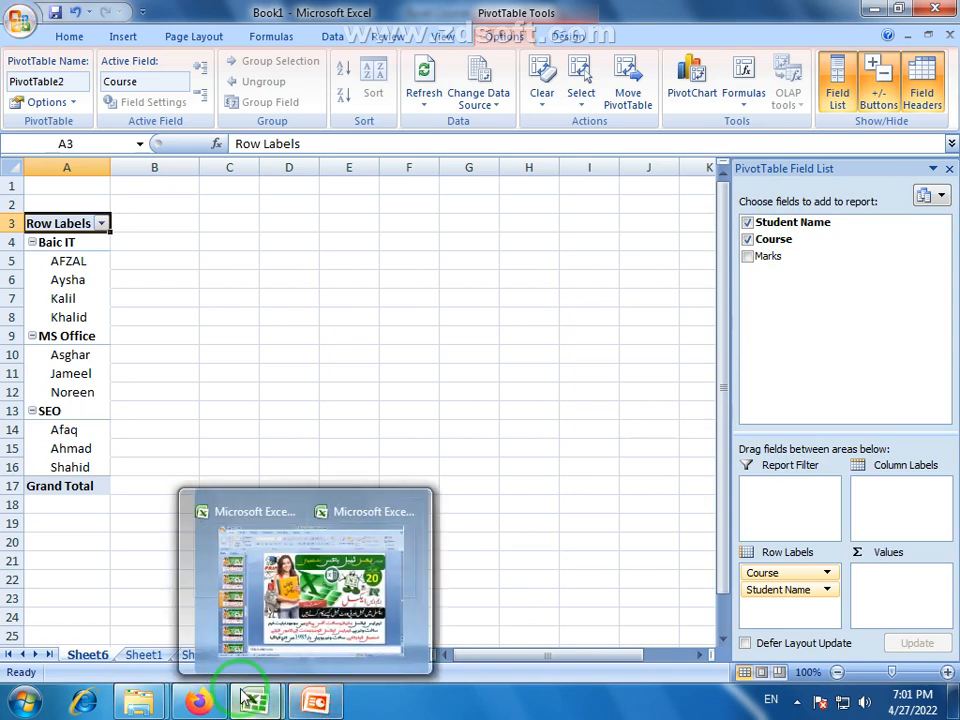
- Deselect the PivotTable by selecting an empty cell, and reselect its Row Labels header to bring back the field list
left_click(505, 314)
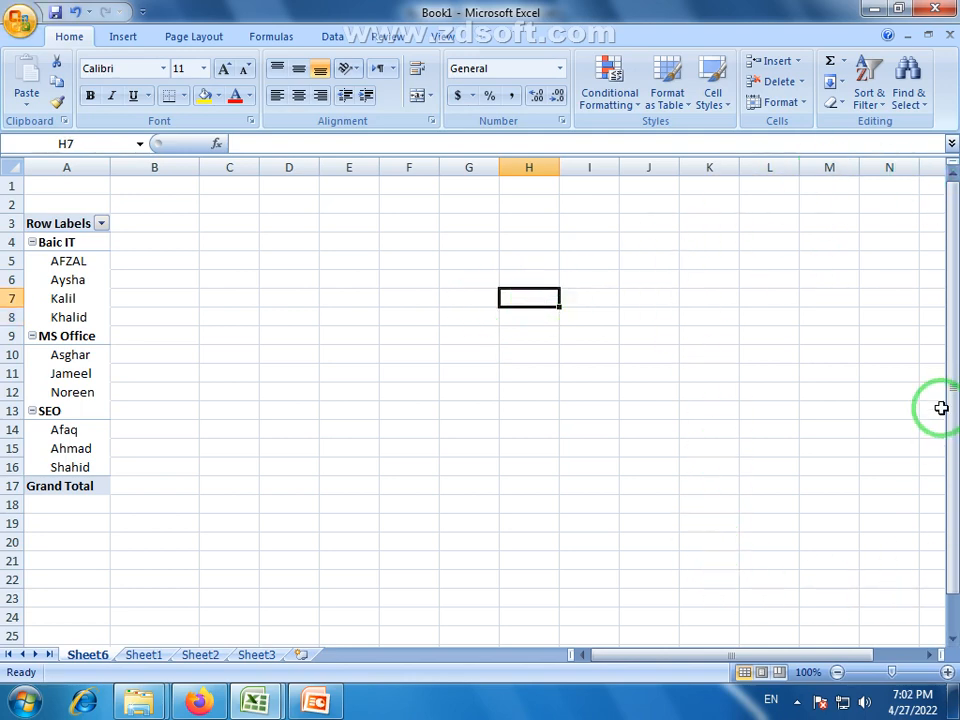
left_click(58, 227)
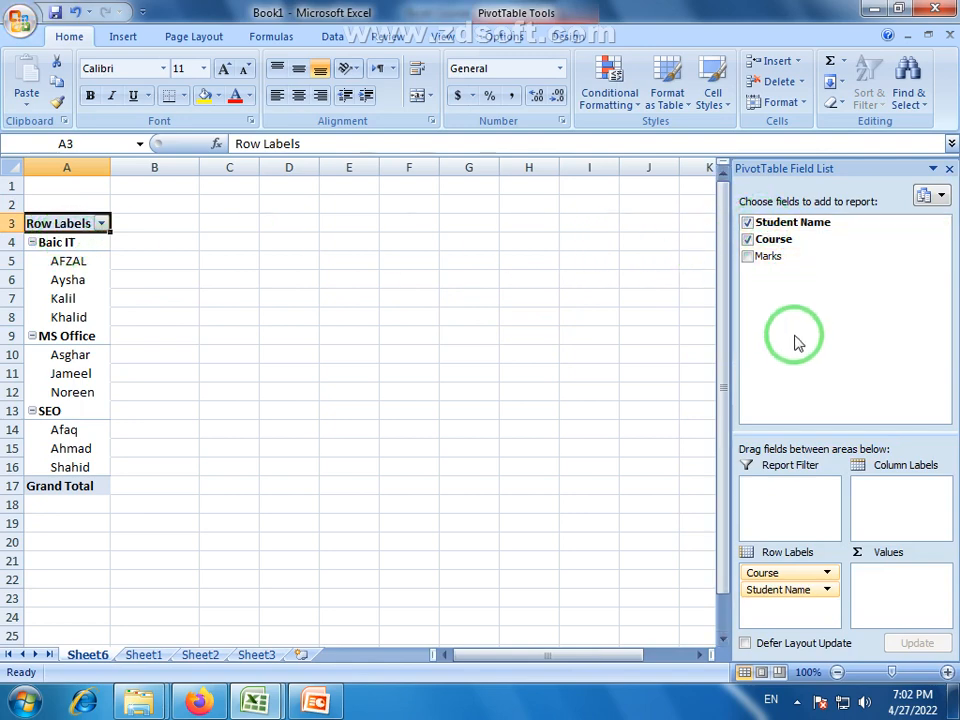
- Change the first student's course in cell C3 of Sheet1 to MS Office
left_click(145, 655)
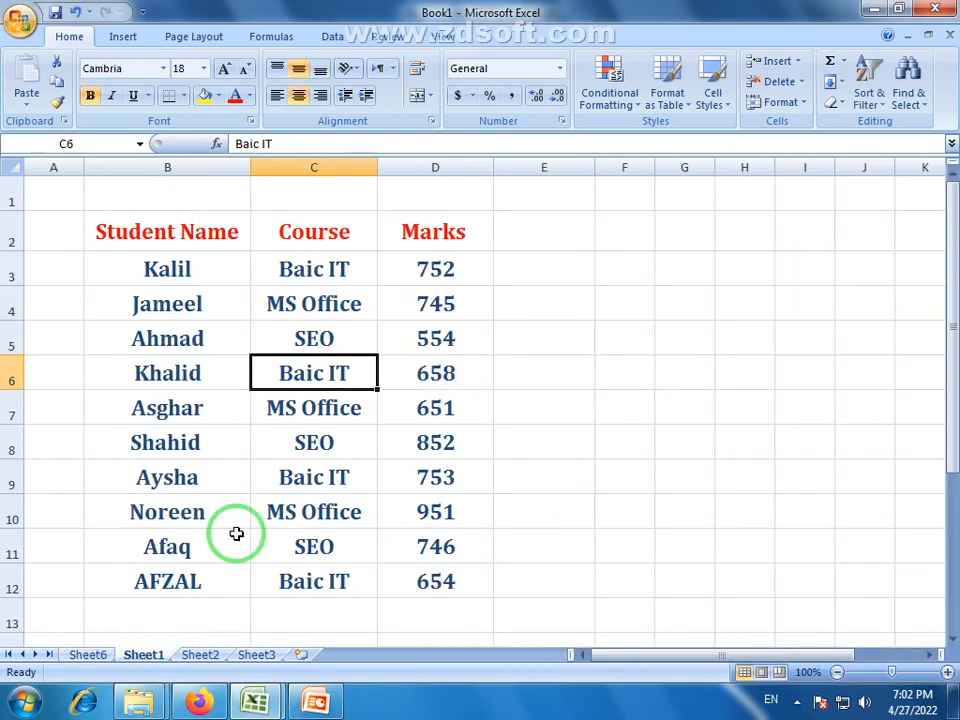
left_click(160, 268)
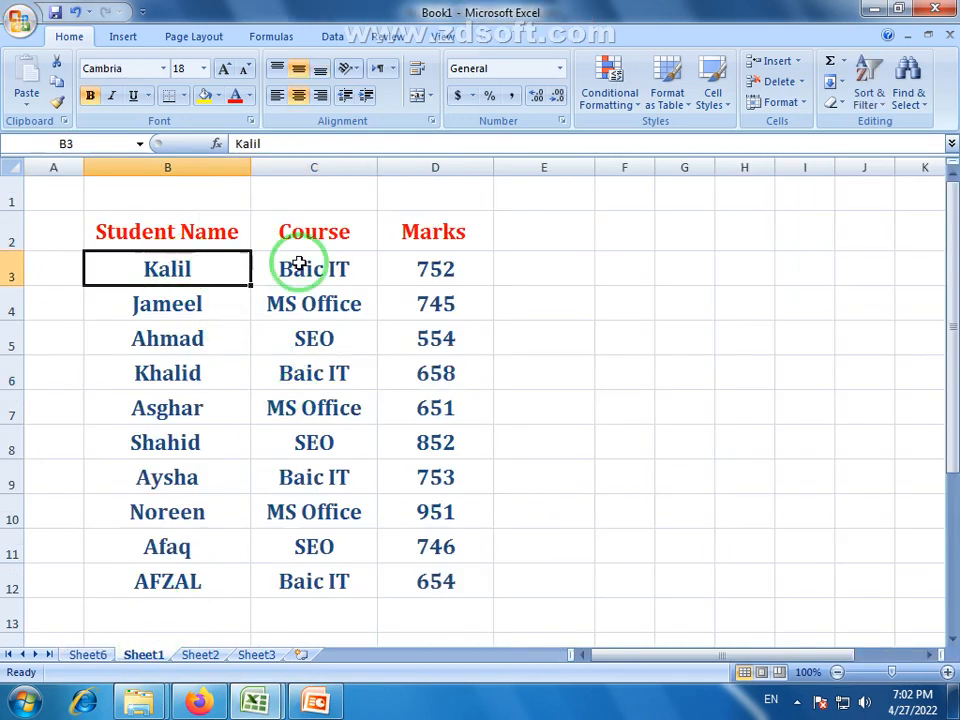
left_click(313, 264)
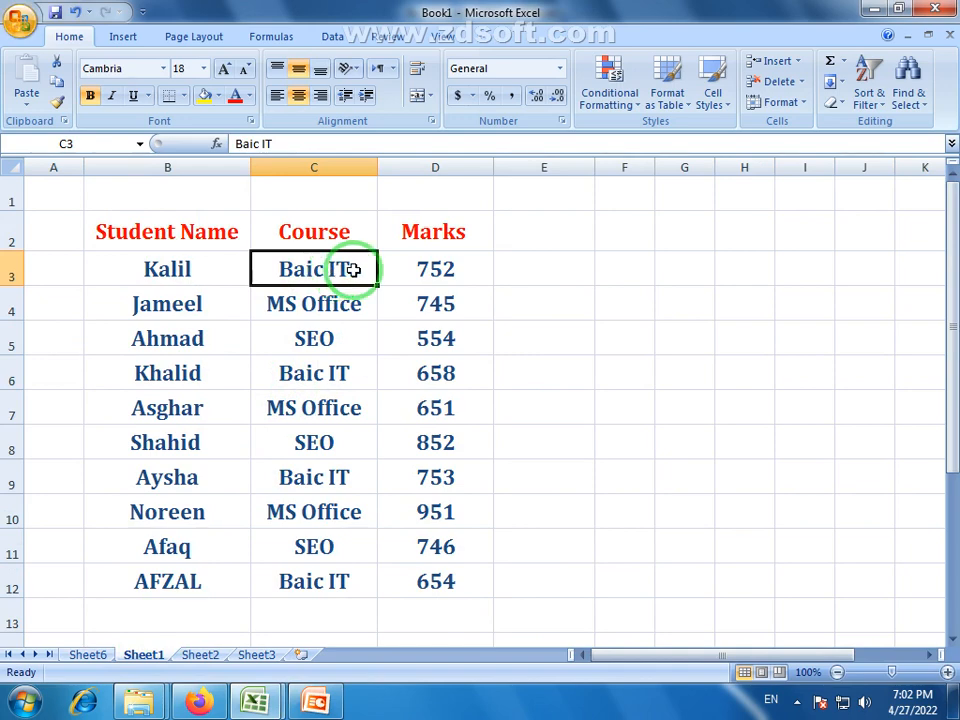
type("M")
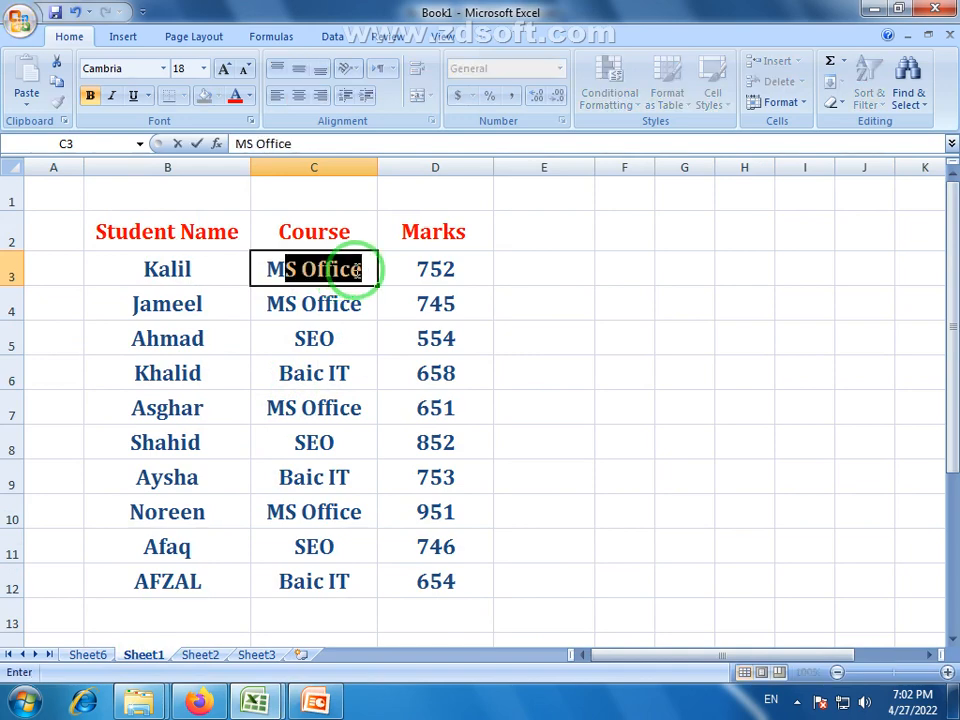
key("Return")
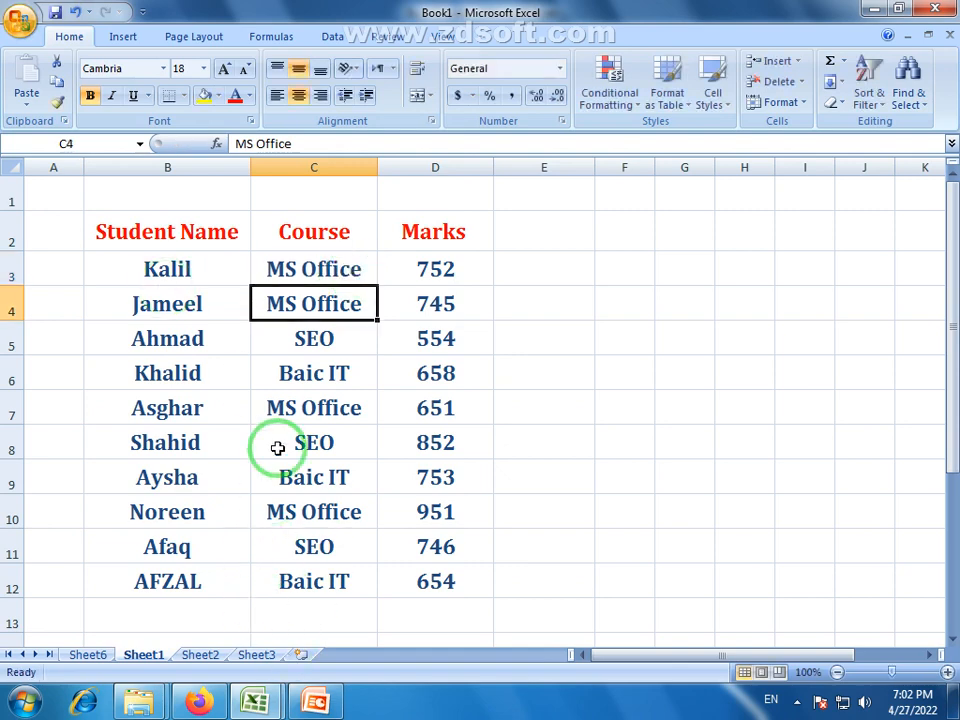
- Examine the PivotTable on Sheet6 after the source edit, including its row label filter and its option and design commands
left_click(87, 656)
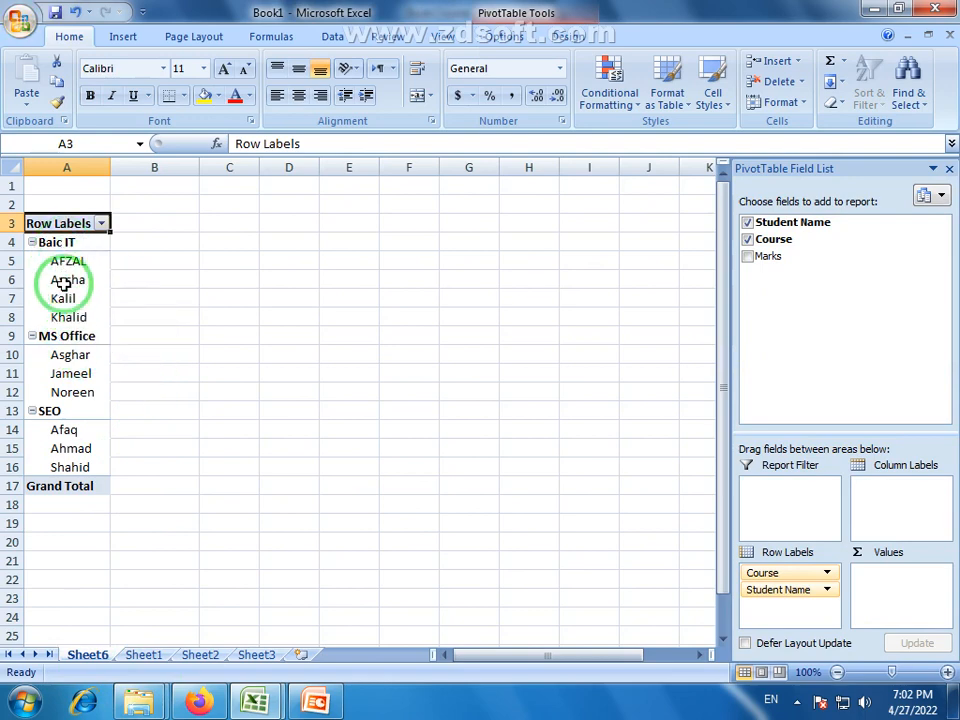
left_click(101, 223)
left_click(101, 223)
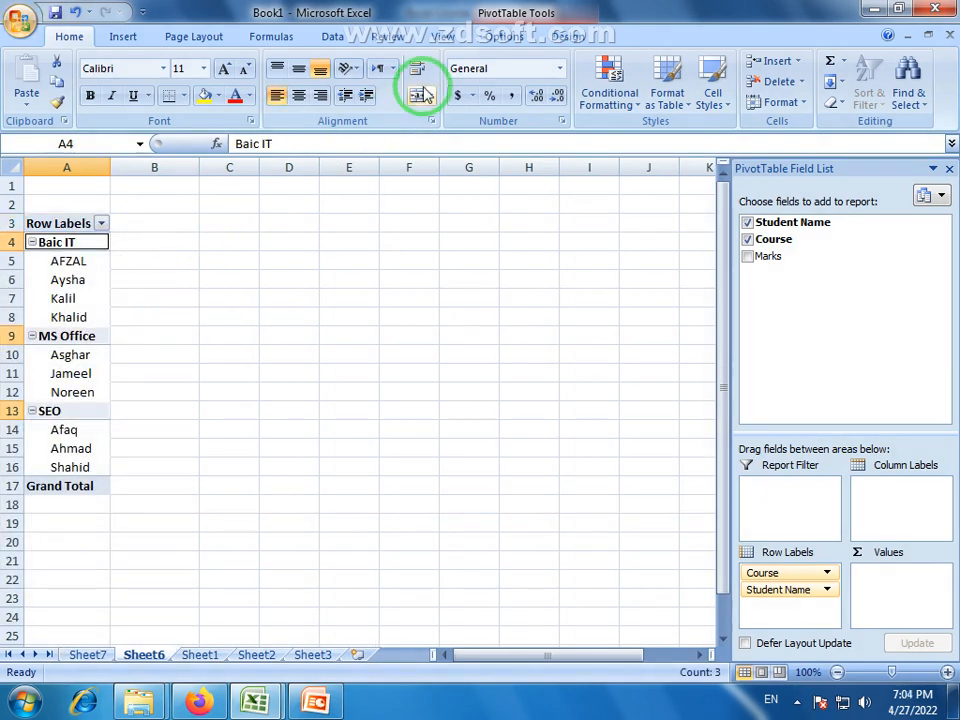
left_click(508, 37)
left_click(568, 36)
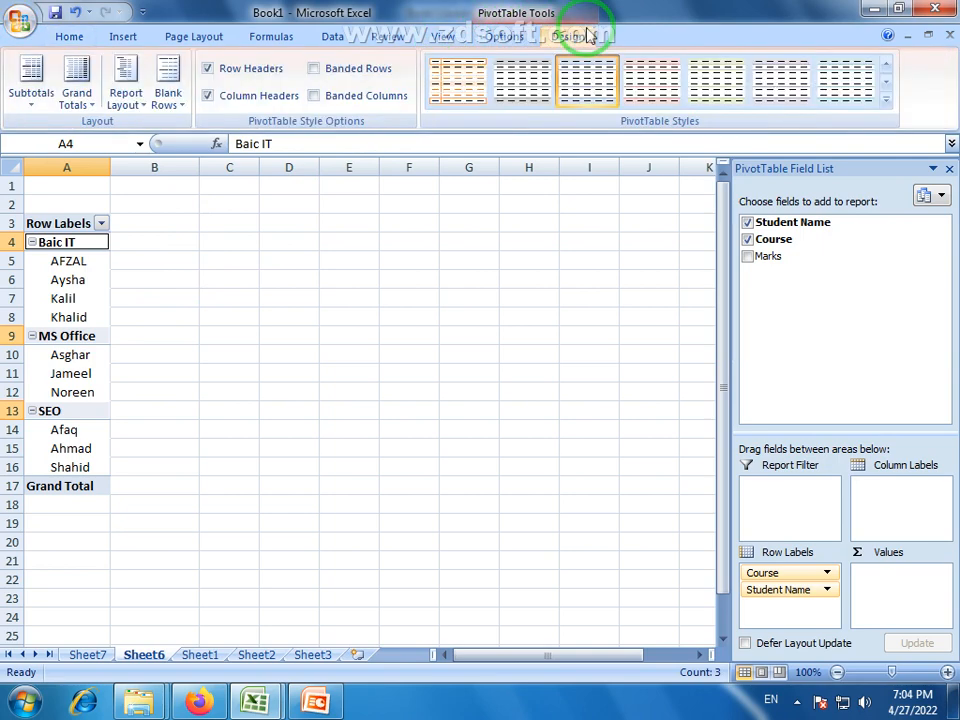
left_click(508, 38)
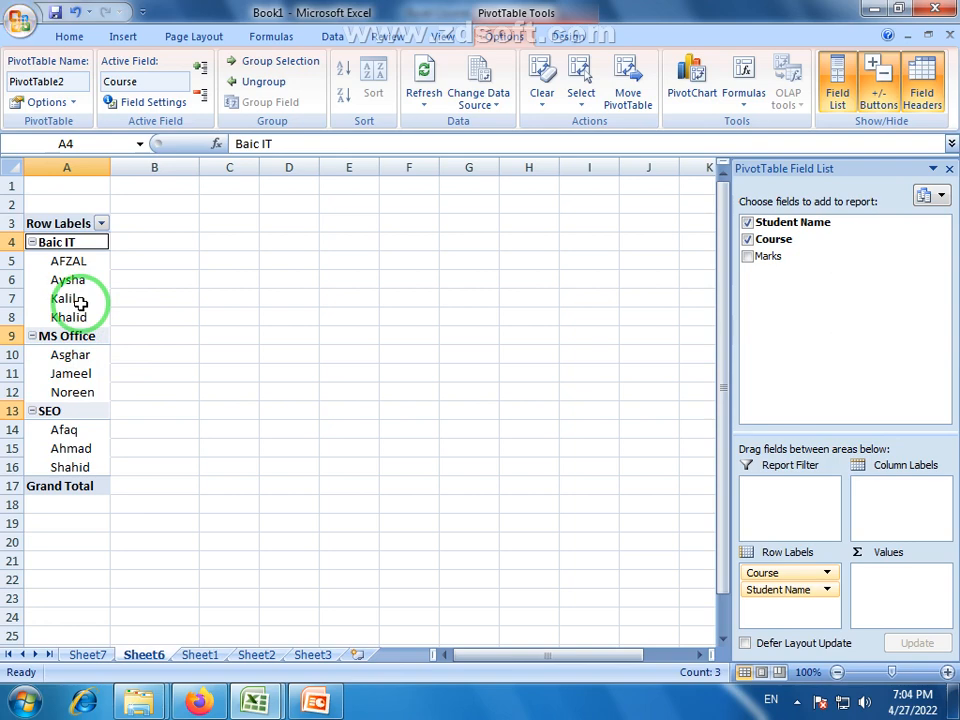
double_click(505, 40)
double_click(508, 38)
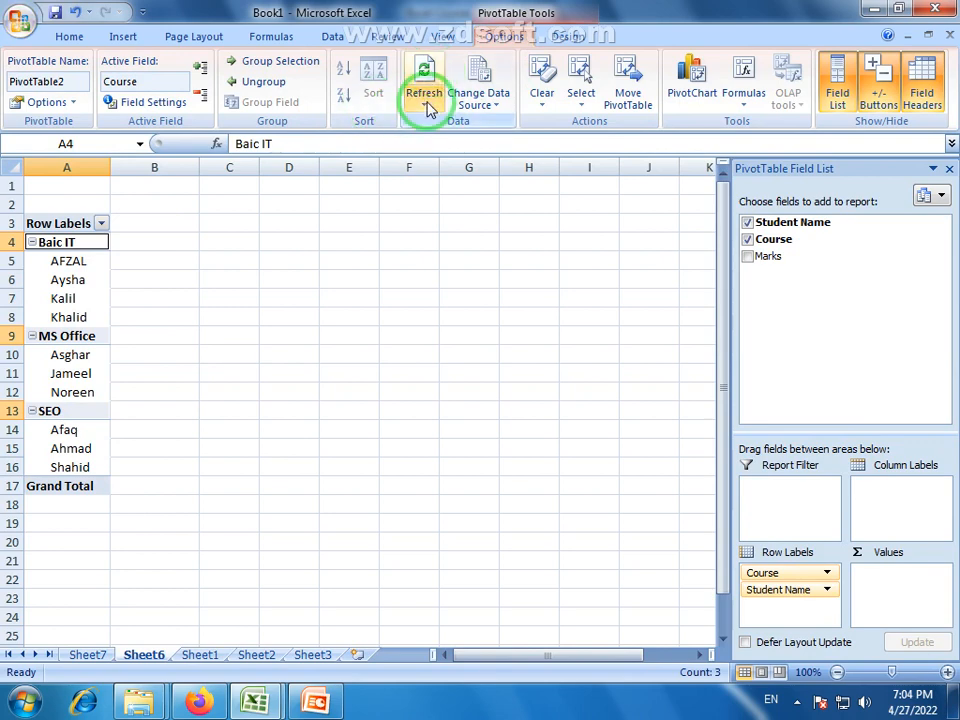
- Check the source table on Sheet1 and update the PivotTable on Sheet6 with Refresh All
left_click(198, 656)
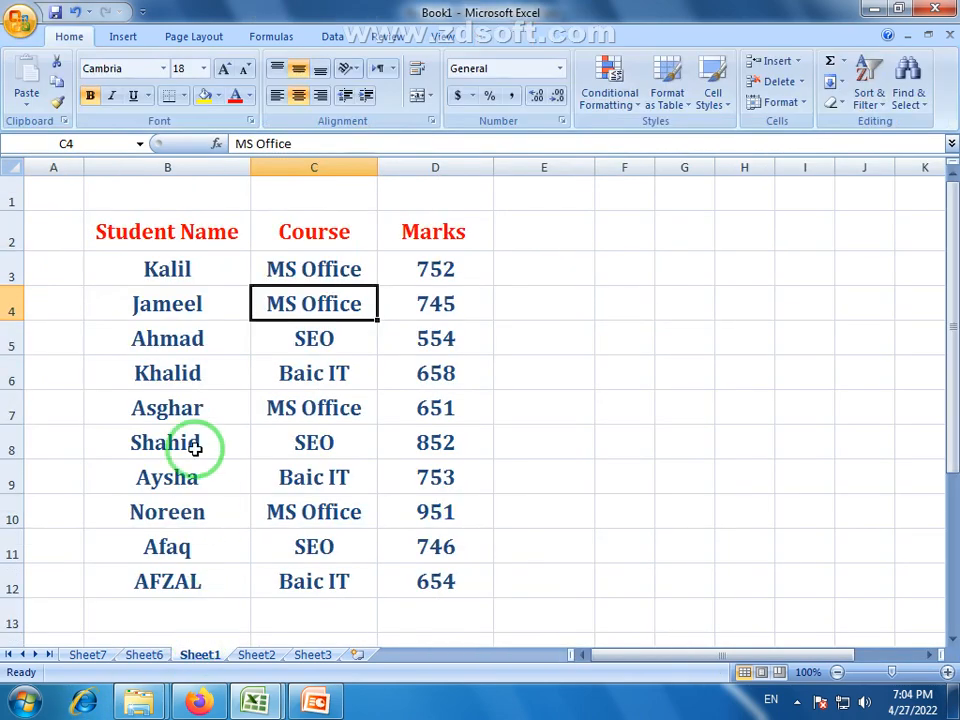
left_click(142, 655)
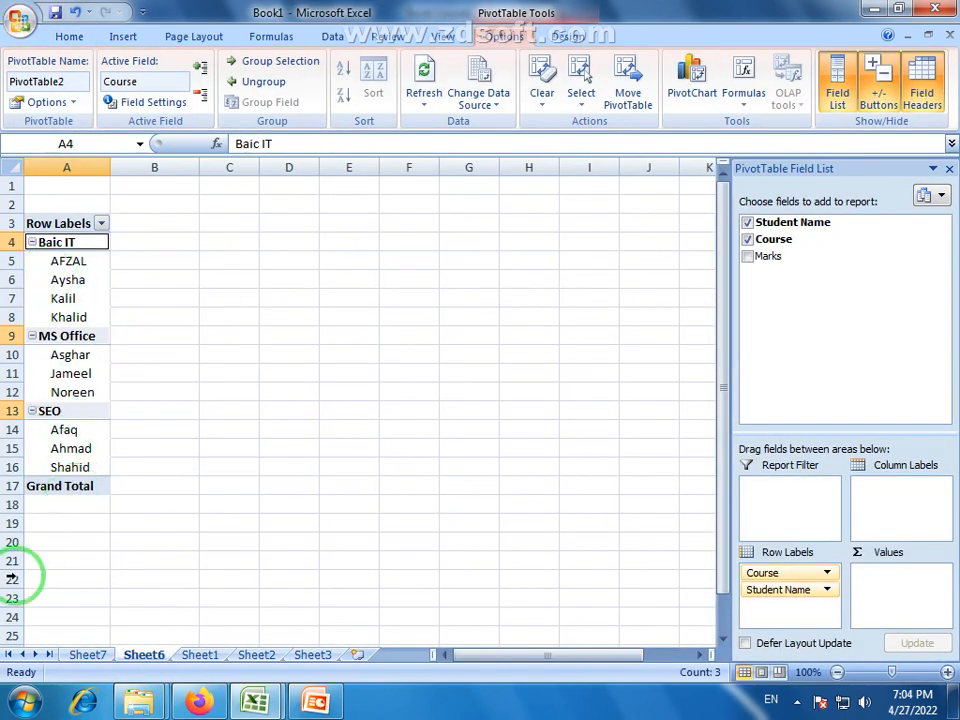
left_click(425, 108)
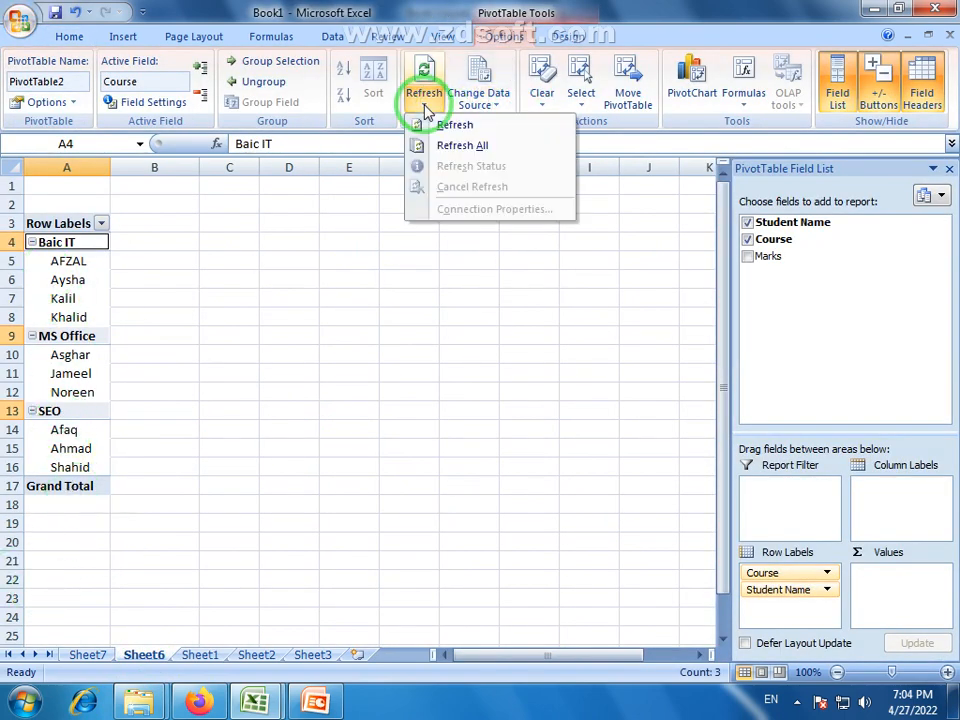
left_click(476, 152)
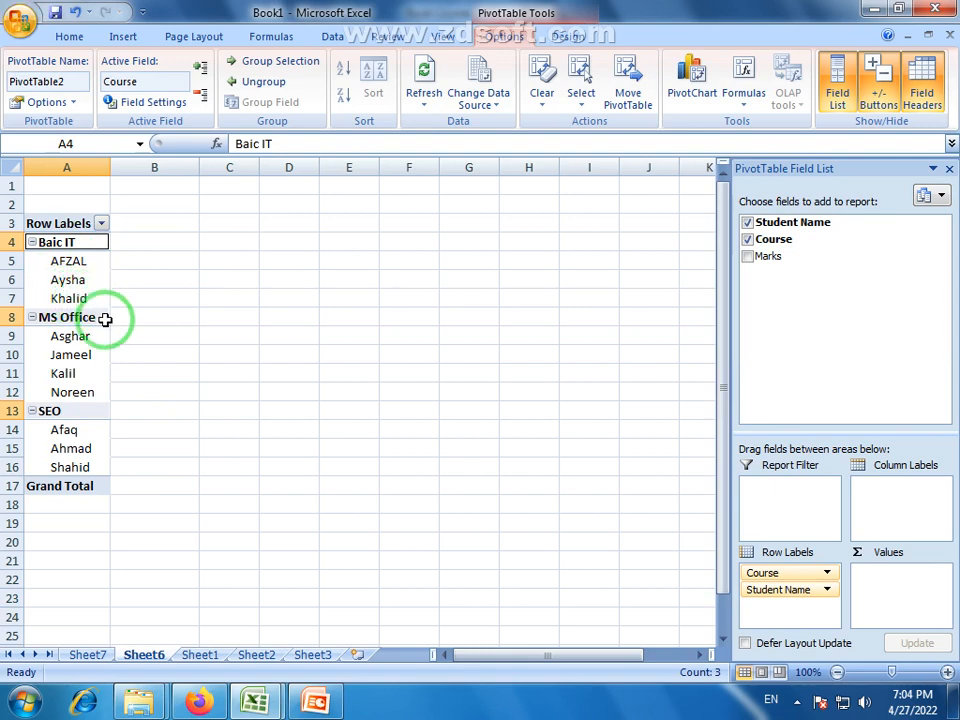
mouse_move(92, 377)
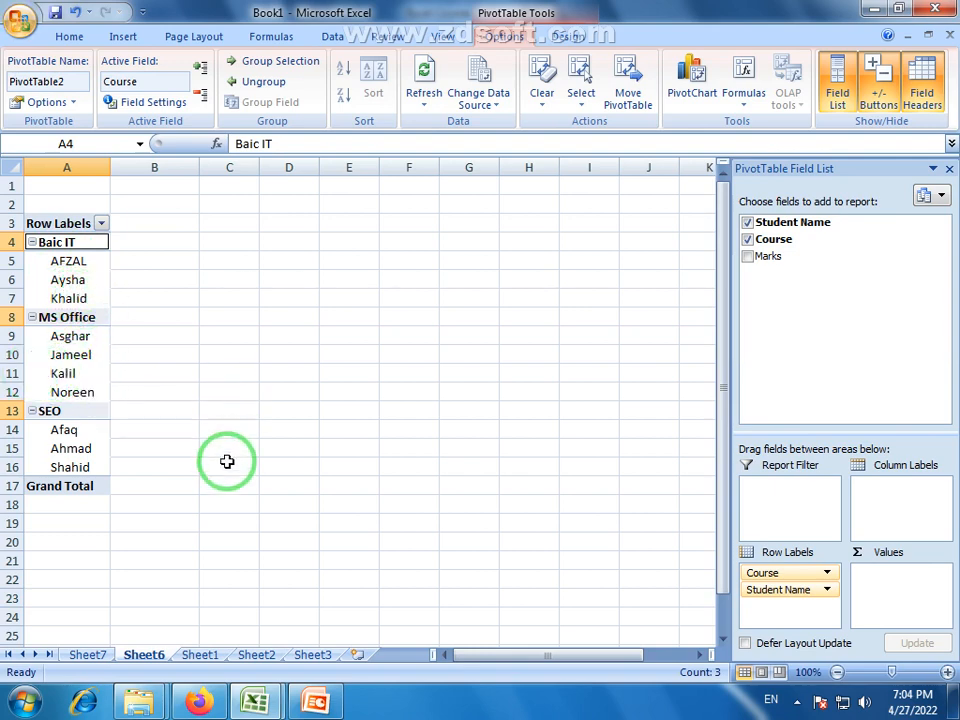
- Add a T Marks column in column E of the Sheet1 table and fill E3:E12 with 1000
left_click(199, 656)
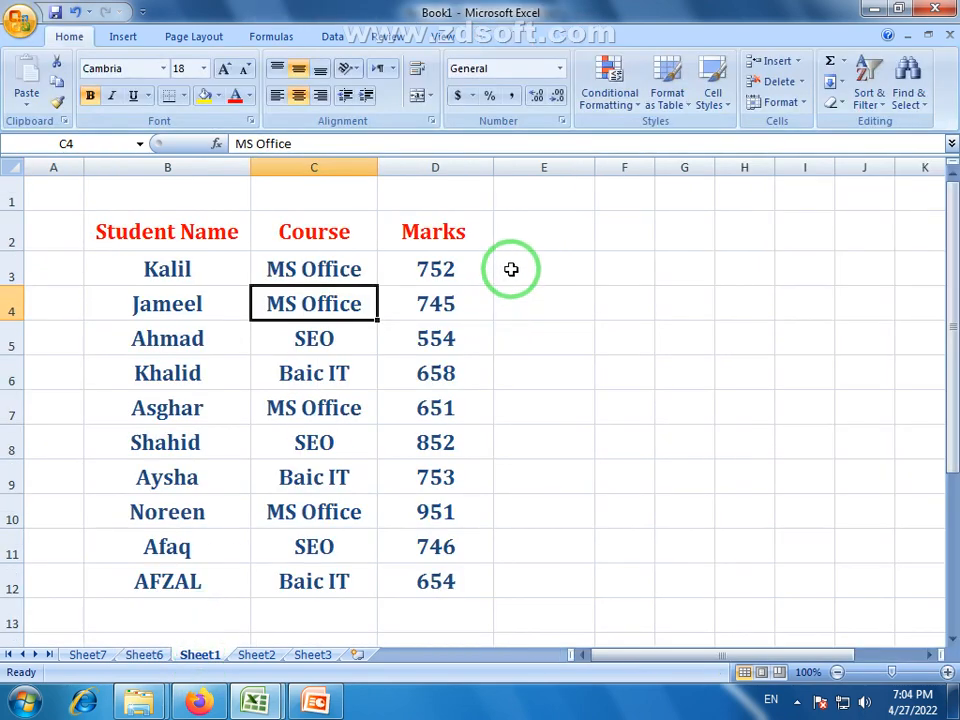
left_click(550, 235)
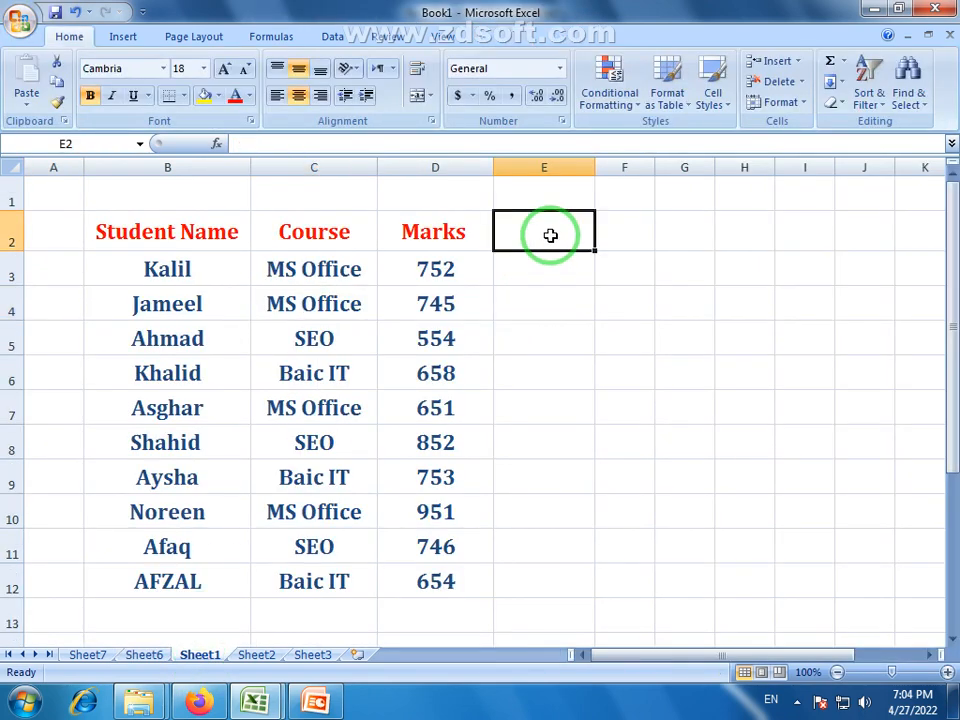
type("t")
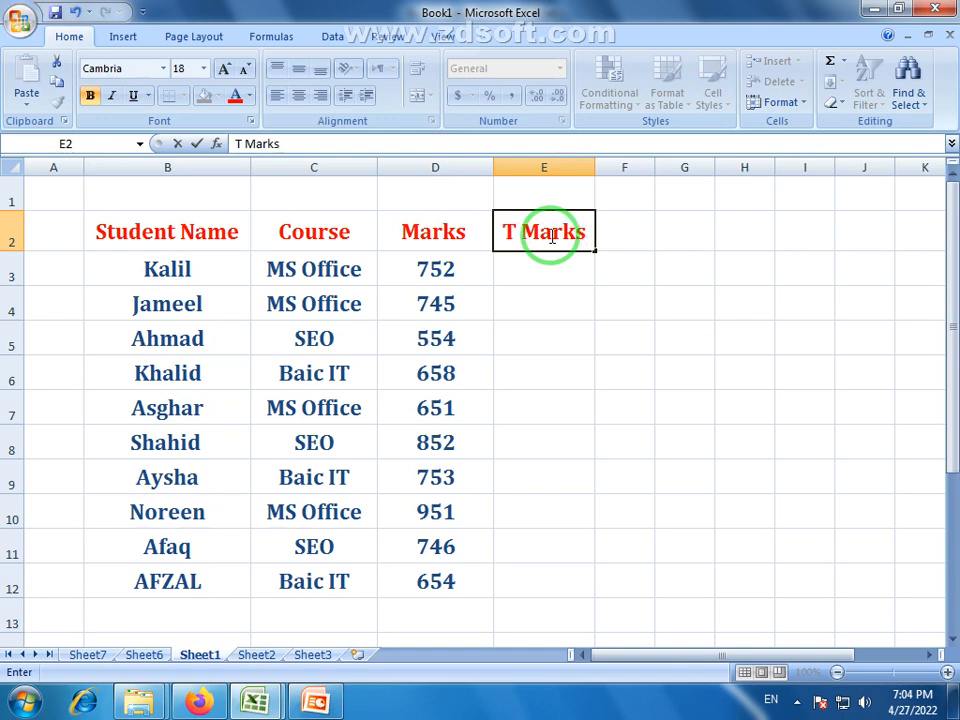
left_click(557, 260)
type("1000")
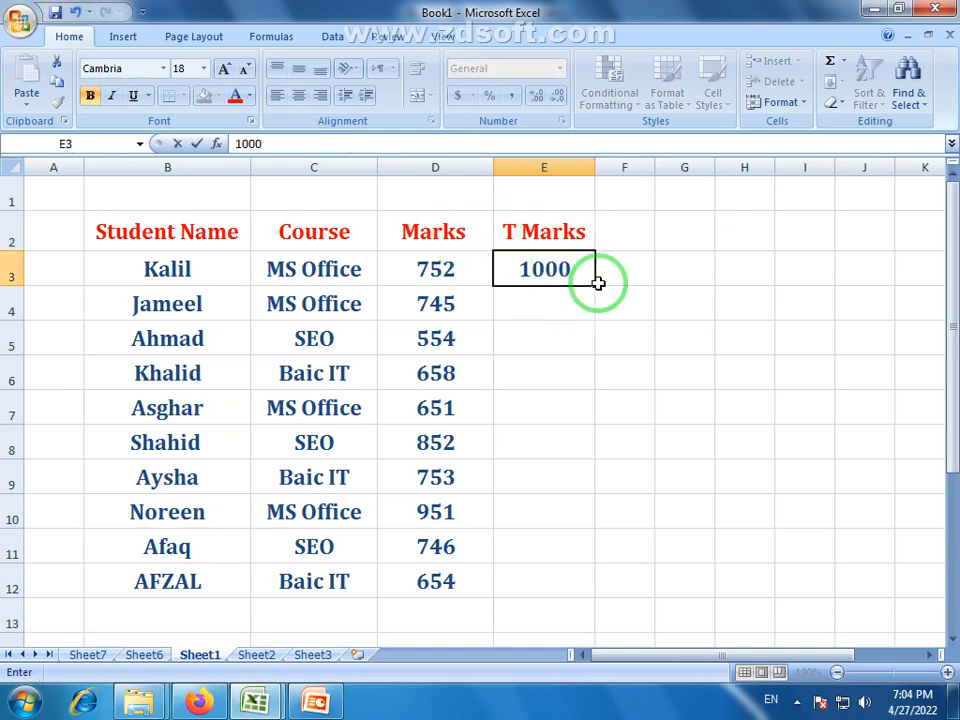
left_click_drag(596, 285, 586, 589)
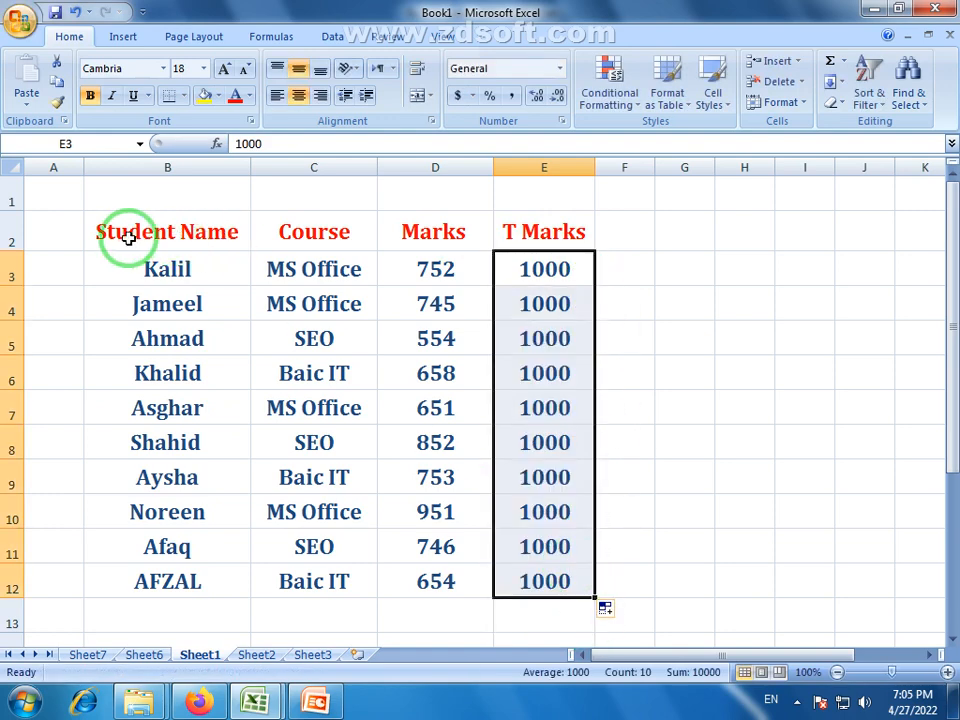
left_click(679, 462)
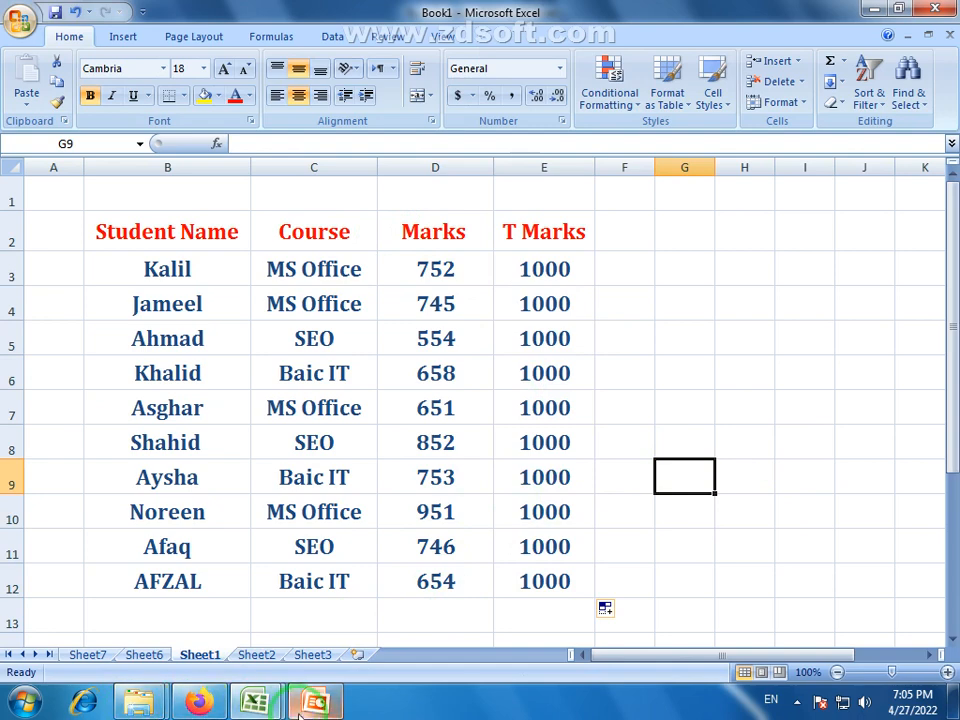
- Change the data source of the PivotTable on Sheet6 to Sheet1!$B$2:$E$12 to include the T Marks column
left_click(146, 656)
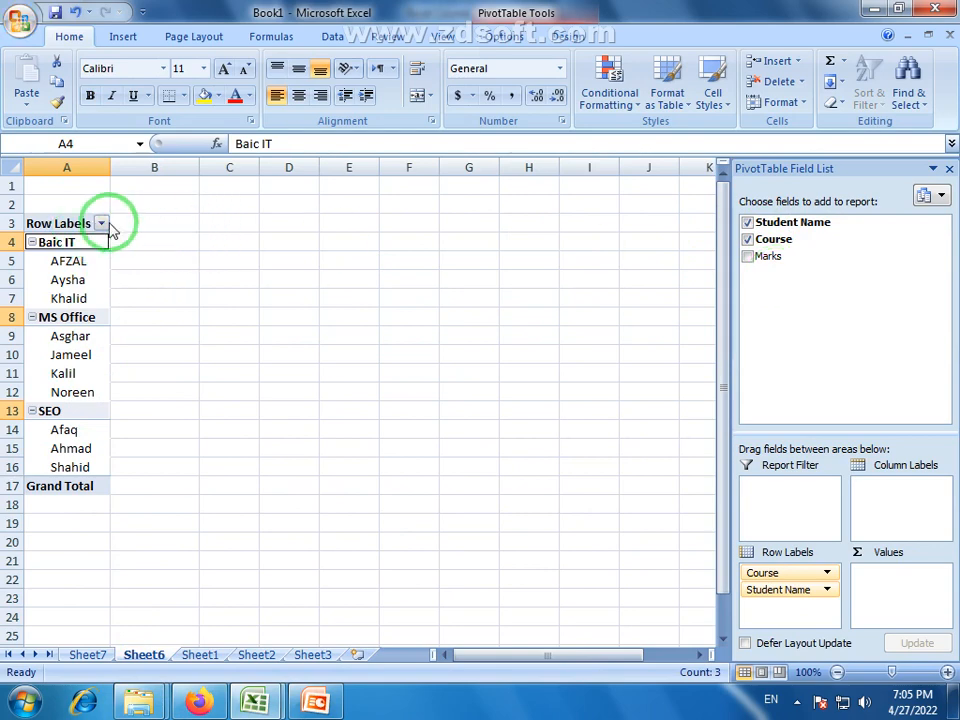
left_click(500, 37)
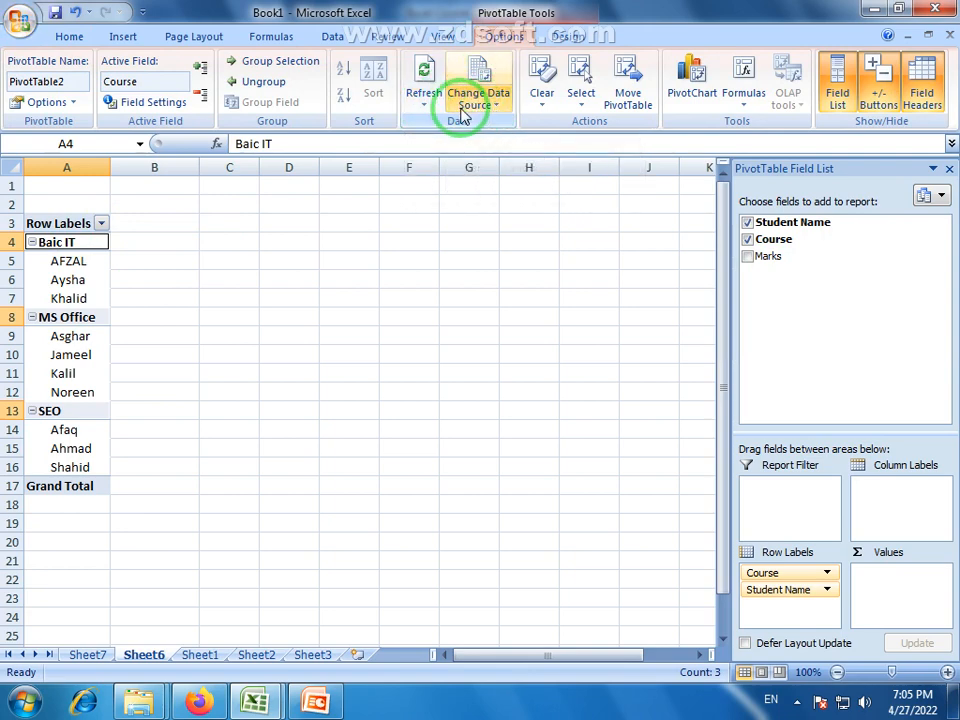
left_click(497, 108)
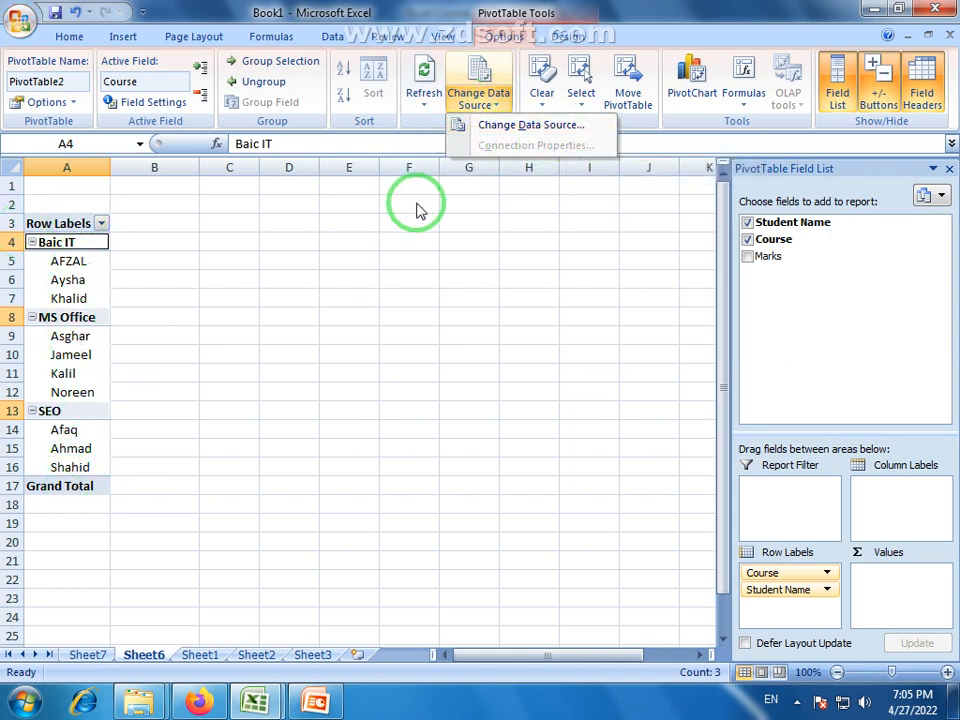
left_click(508, 128)
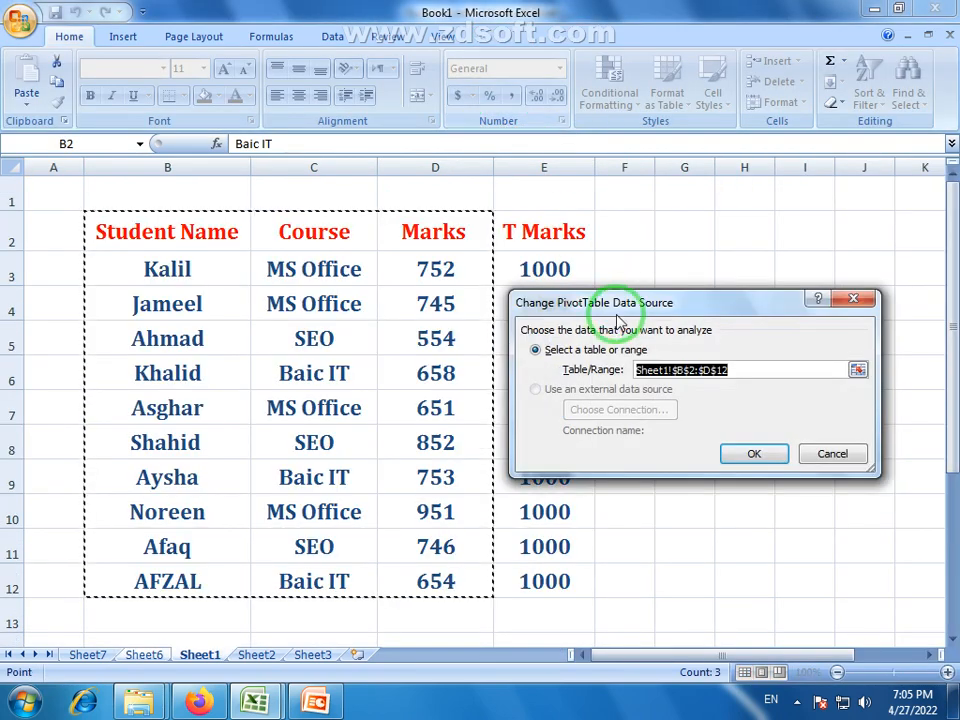
left_click_drag(618, 305, 606, 277)
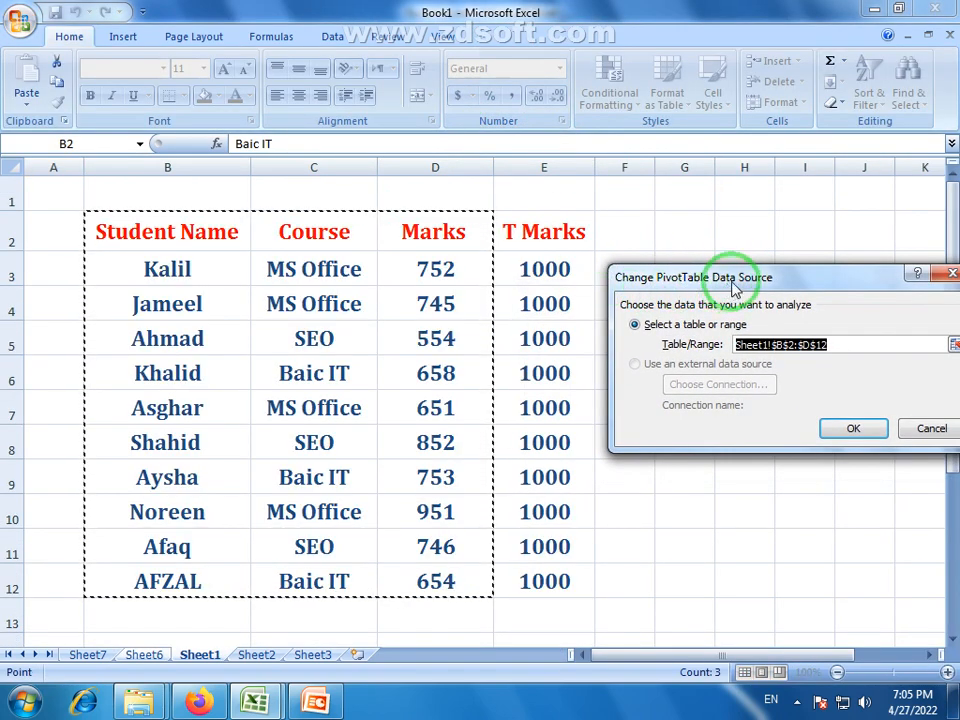
left_click_drag(797, 287, 782, 272)
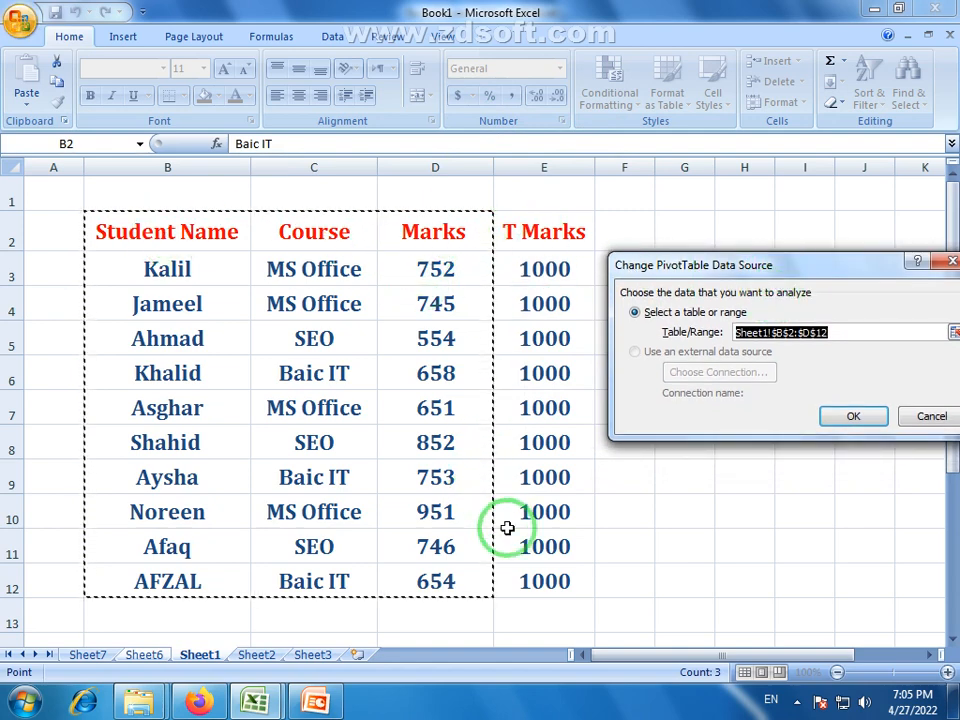
left_click_drag(122, 231, 561, 575)
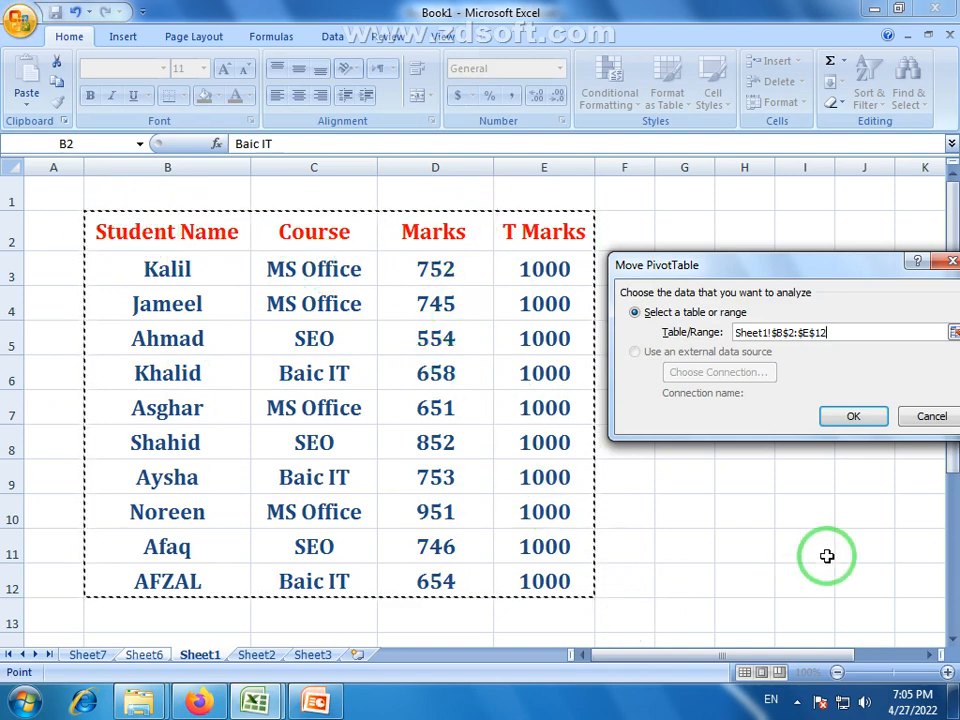
left_click(853, 418)
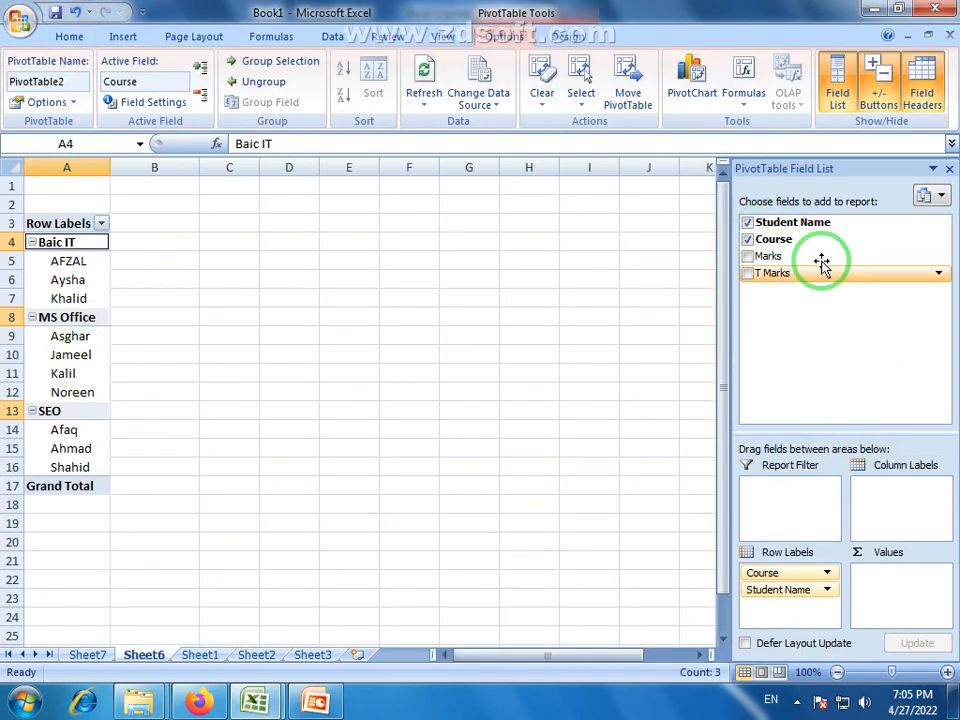
- Try summing the Marks and T Marks fields in the PivotTable, and remove both fields again
left_click(748, 258)
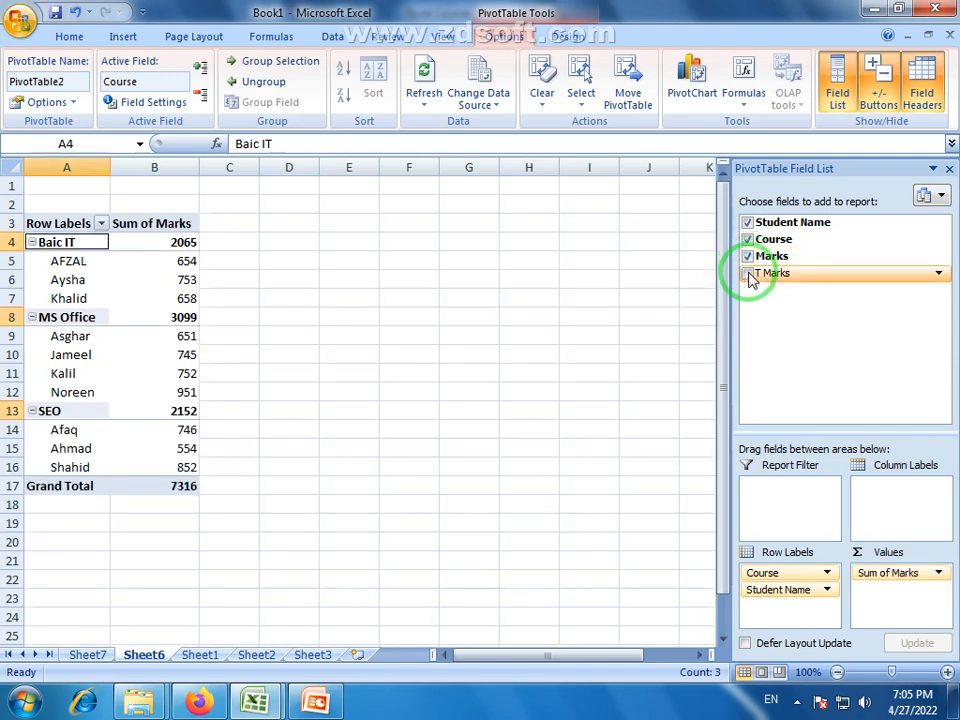
left_click(748, 273)
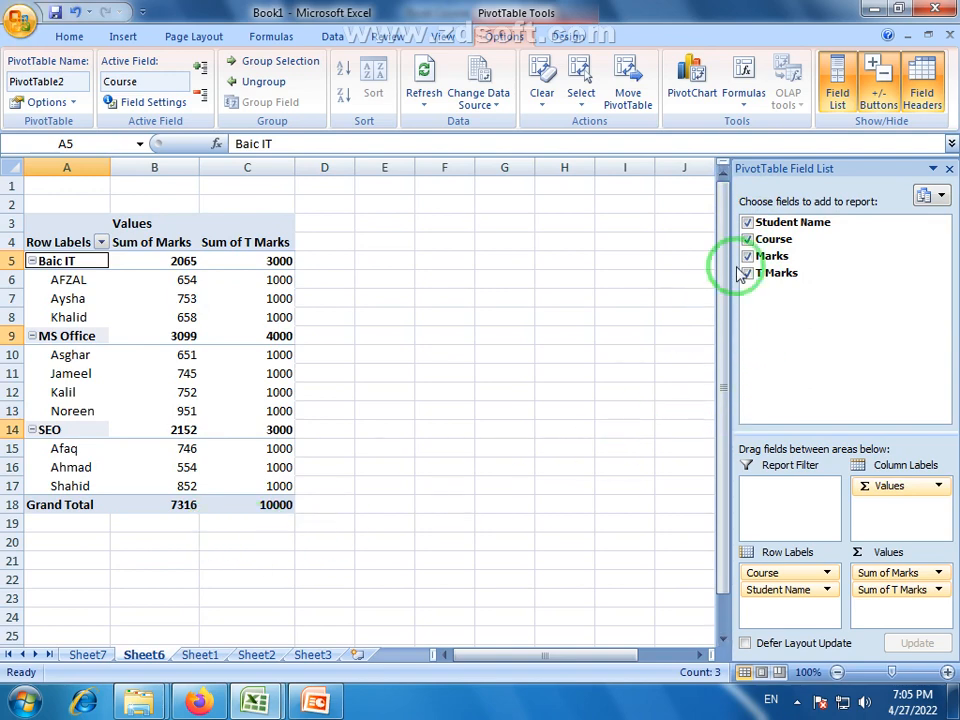
left_click(748, 273)
left_click(748, 256)
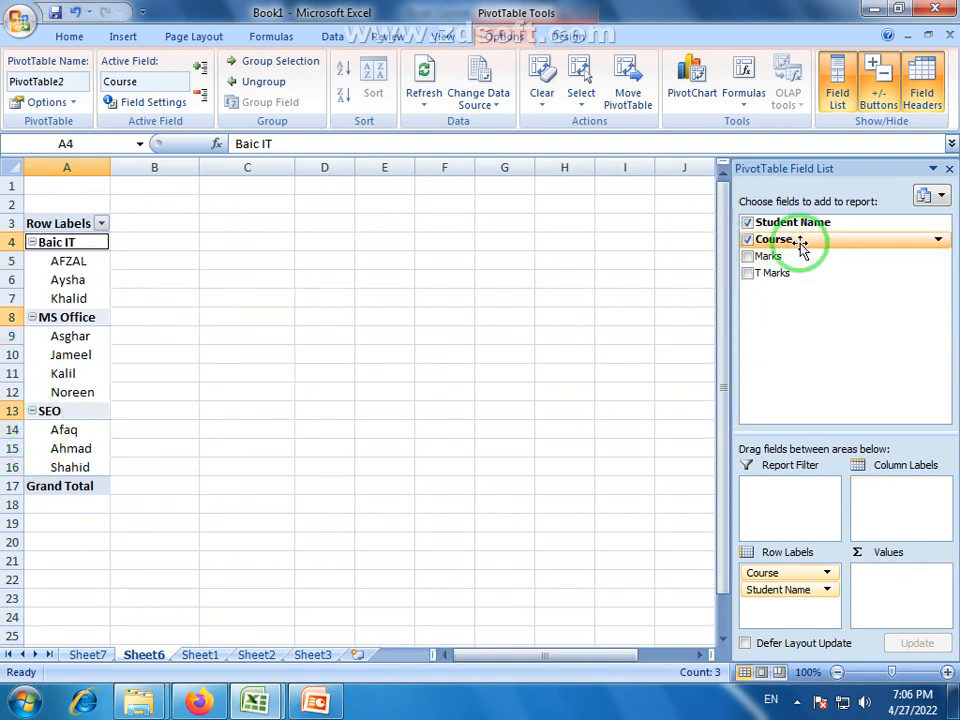
- Remove the Student Name field from the PivotTable's row labels
left_click(747, 223)
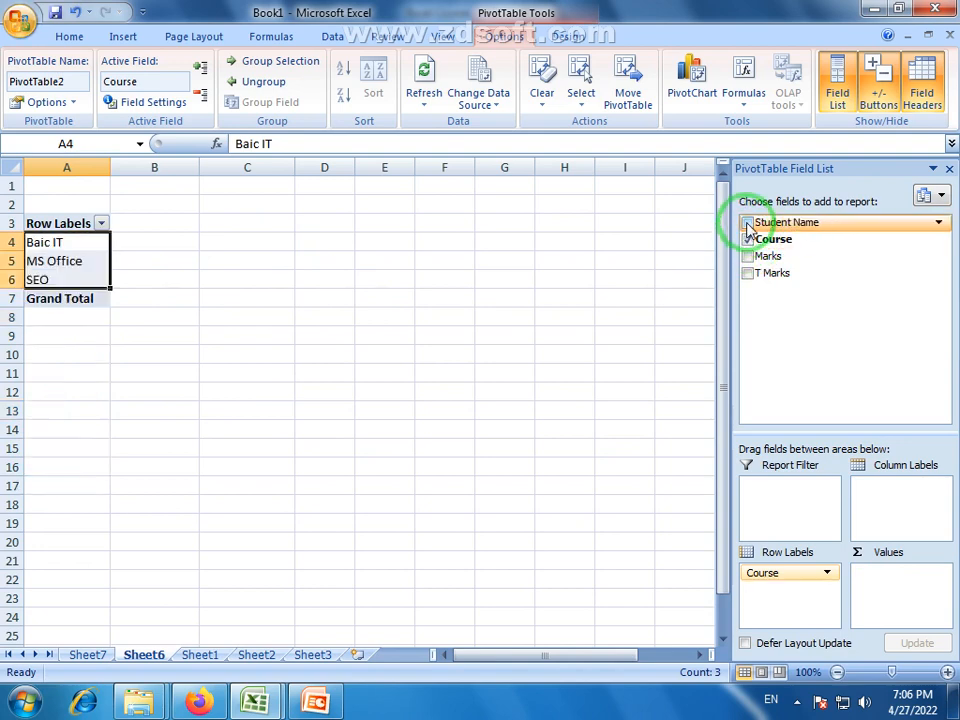
- Empty the PivotTable on Sheet6 by removing Course, trying Student Name and Course separately as row labels along the way
left_click(748, 240)
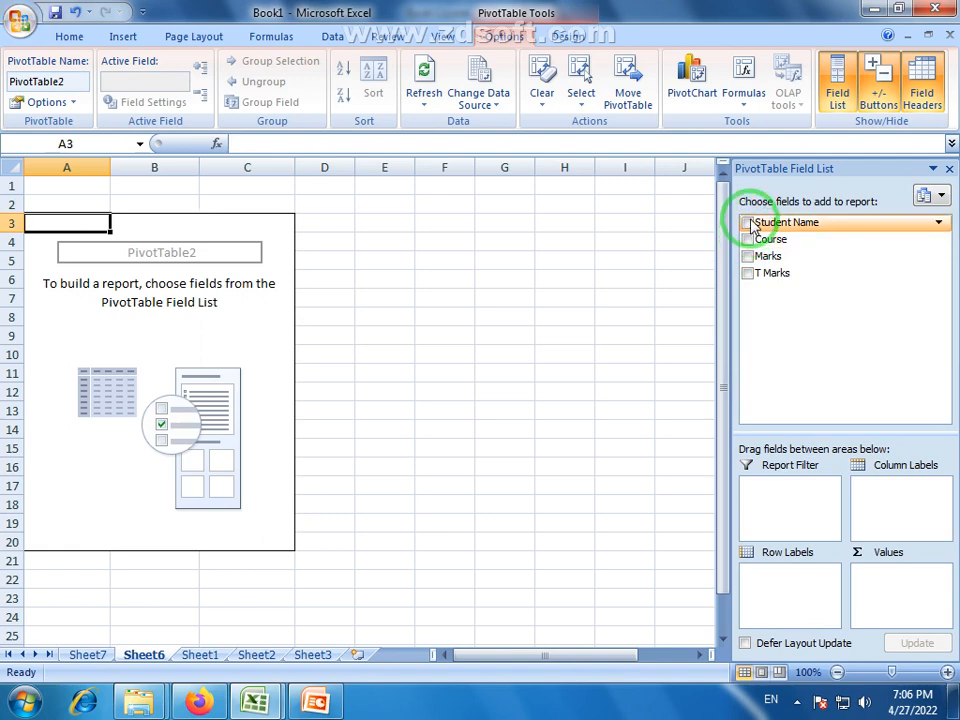
left_click(747, 223)
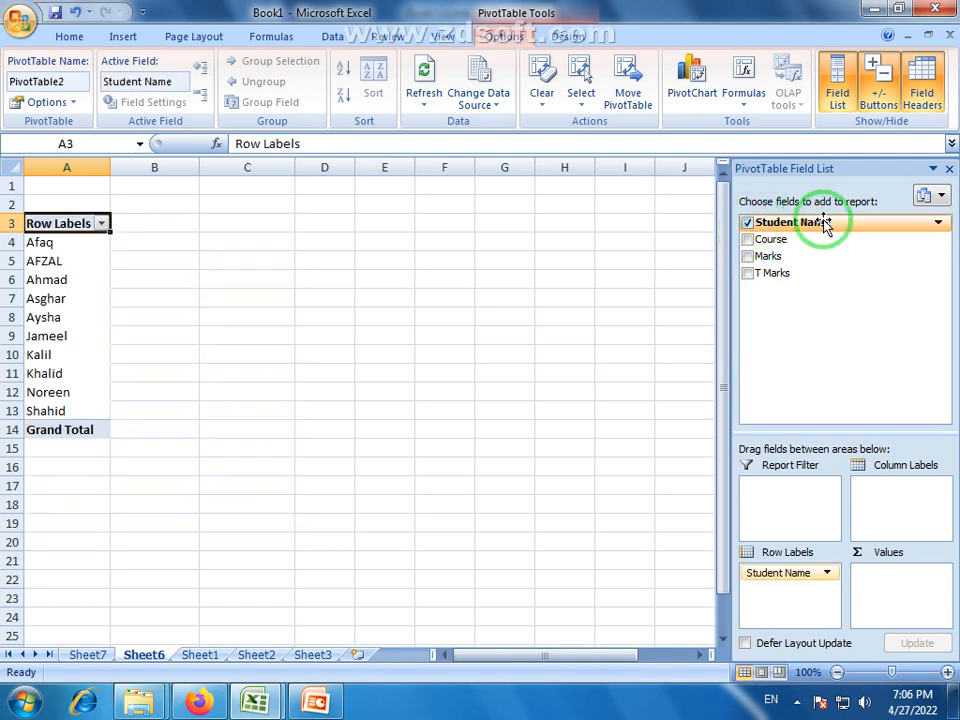
left_click(747, 222)
left_click(748, 242)
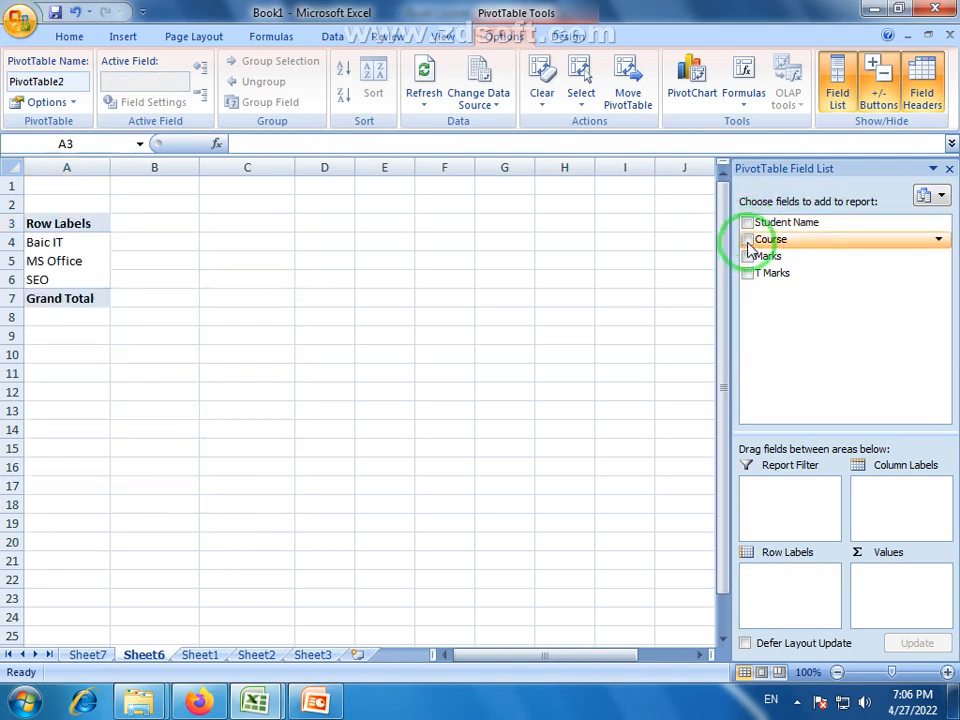
left_click(748, 240)
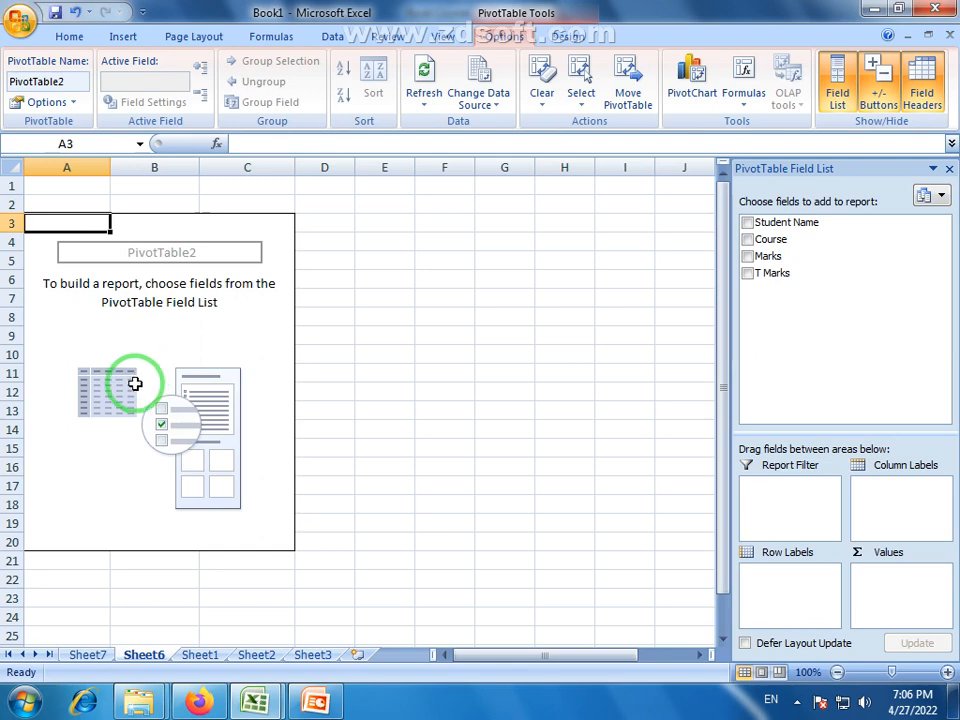
left_click(200, 655)
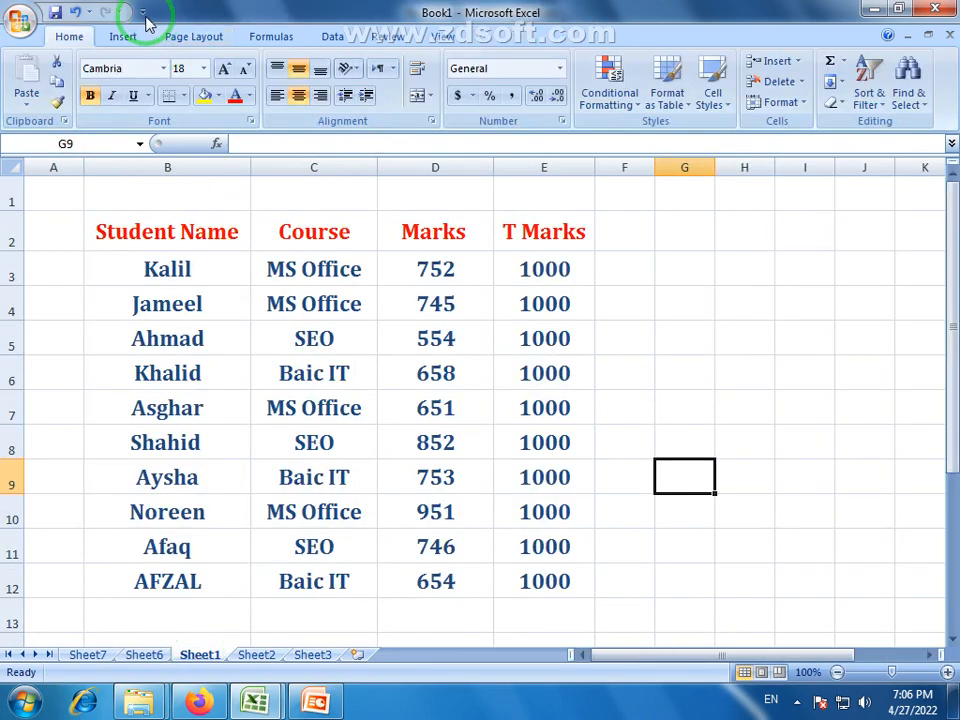
left_click(123, 36)
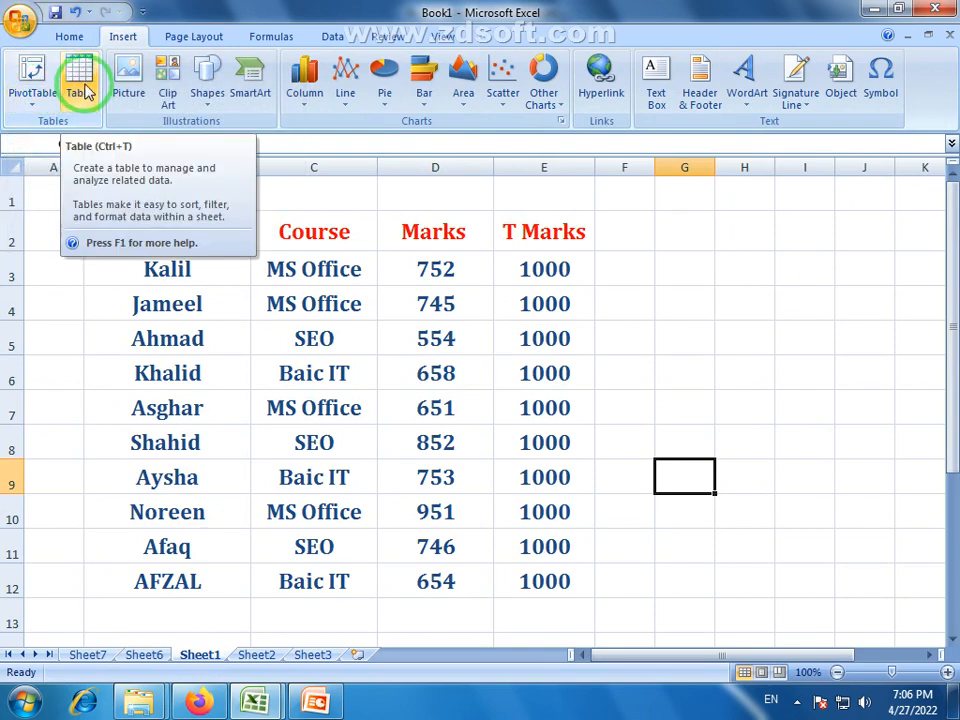
left_click(36, 104)
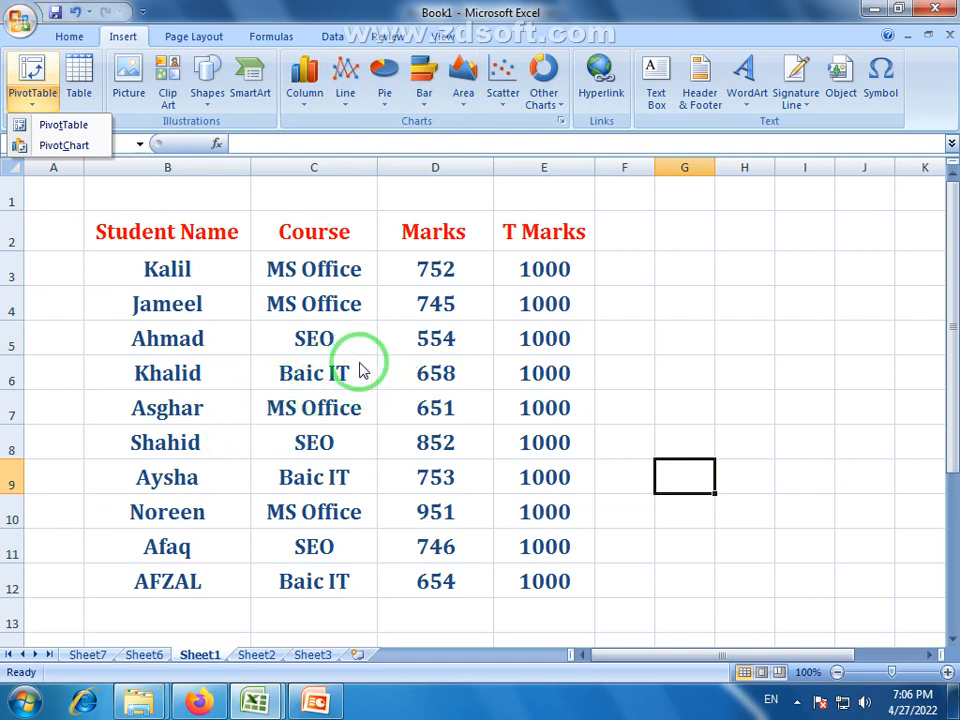
left_click(47, 152)
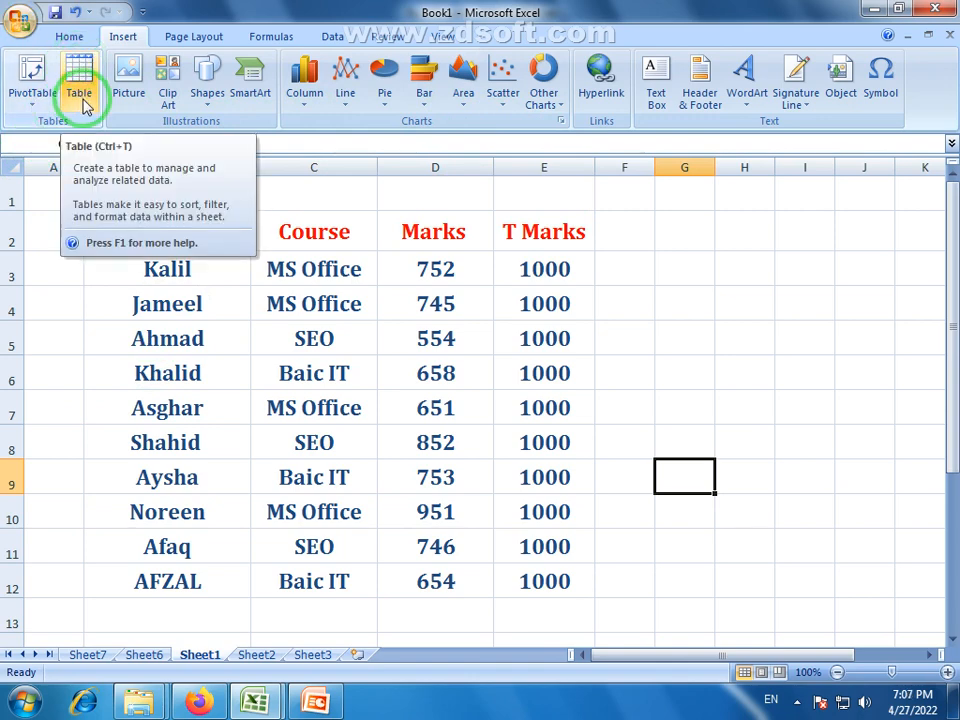
- Switch to Sheet2 and enlarge the row height and column width of all its cells
left_click(257, 654)
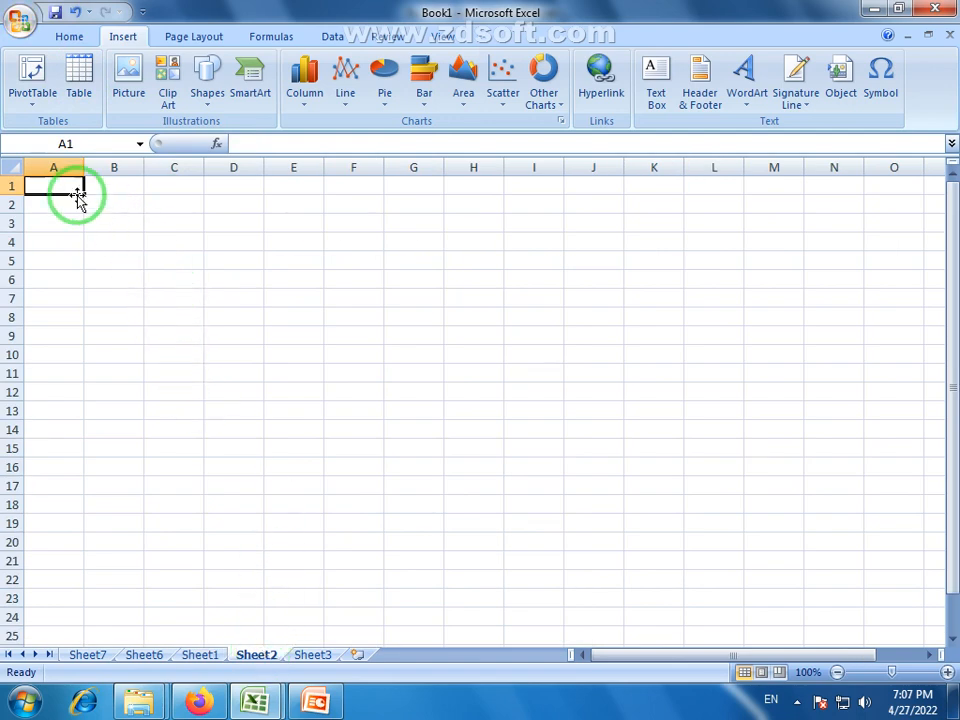
left_click(146, 240)
left_click(124, 227)
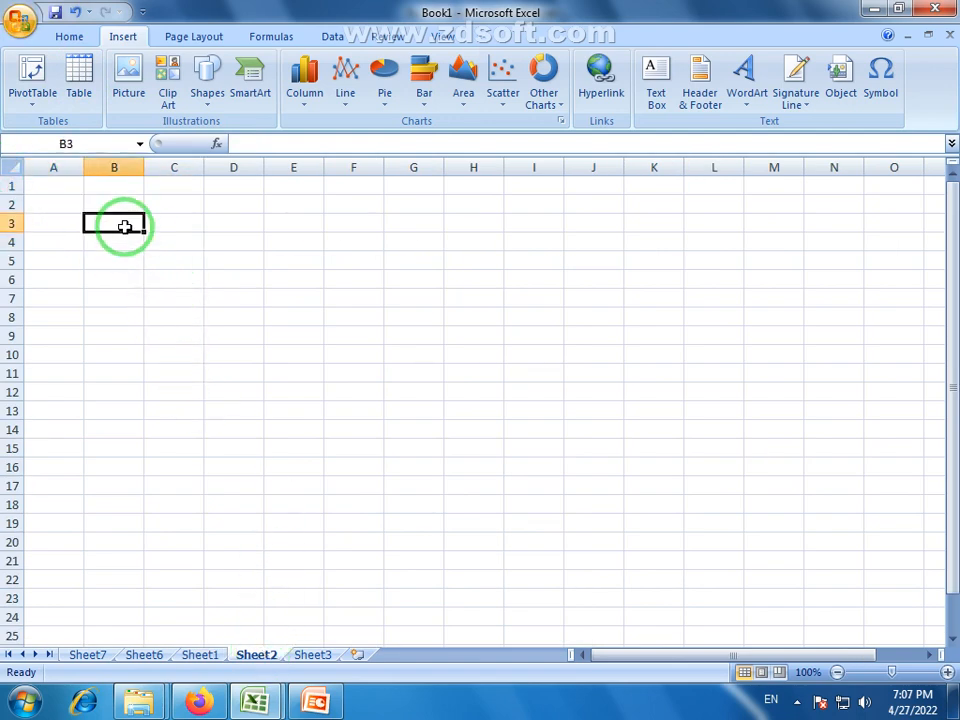
left_click_drag(124, 227, 592, 532)
left_click(587, 568)
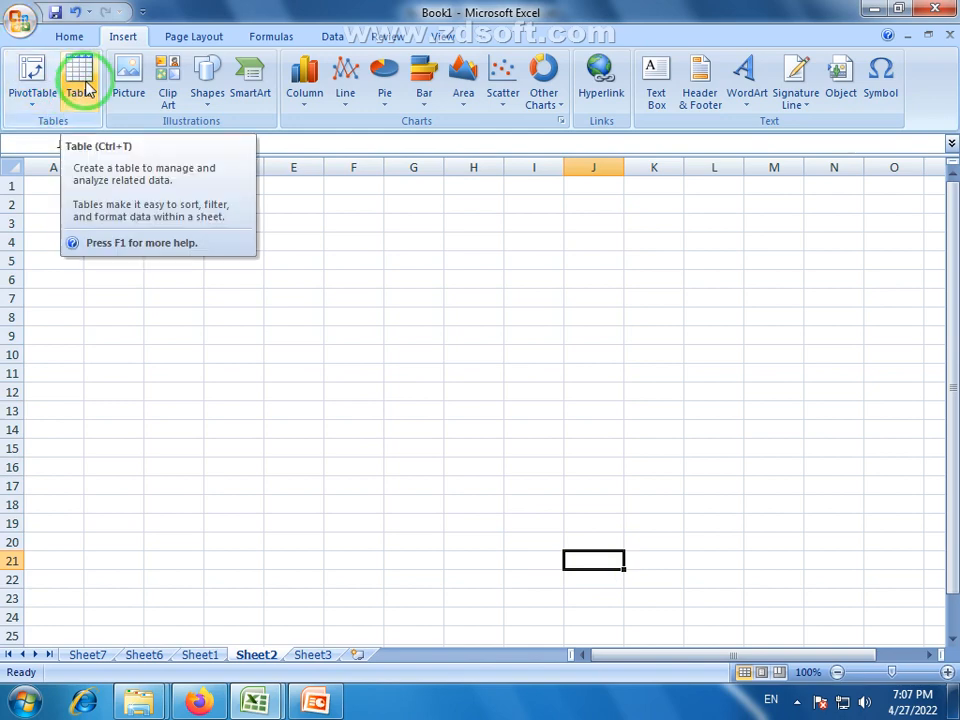
left_click(408, 411)
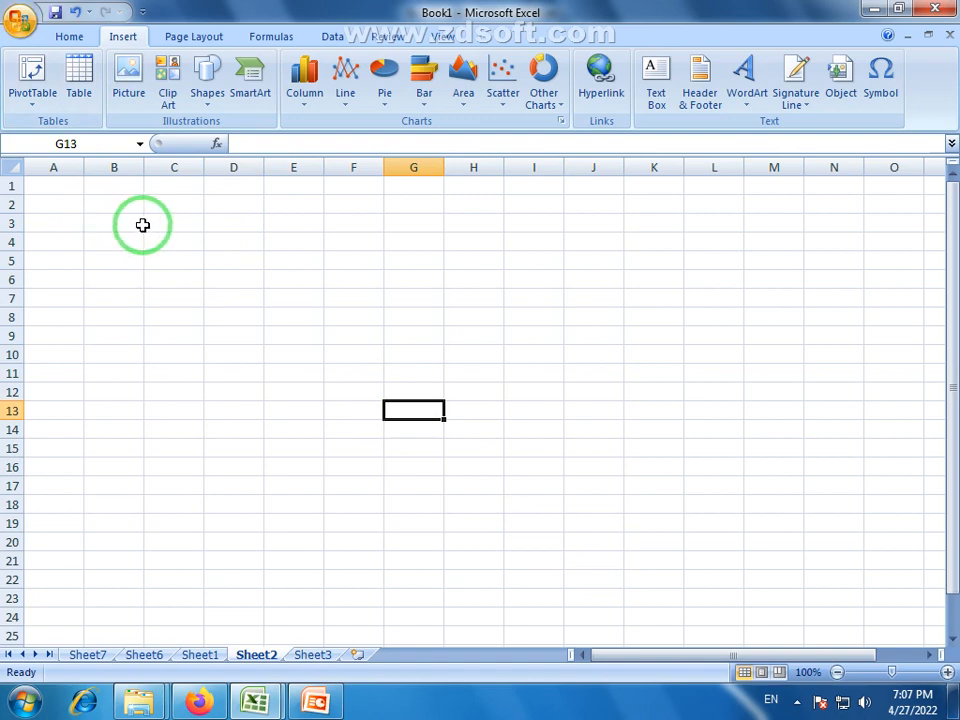
left_click_drag(113, 223, 170, 227)
left_click(344, 233)
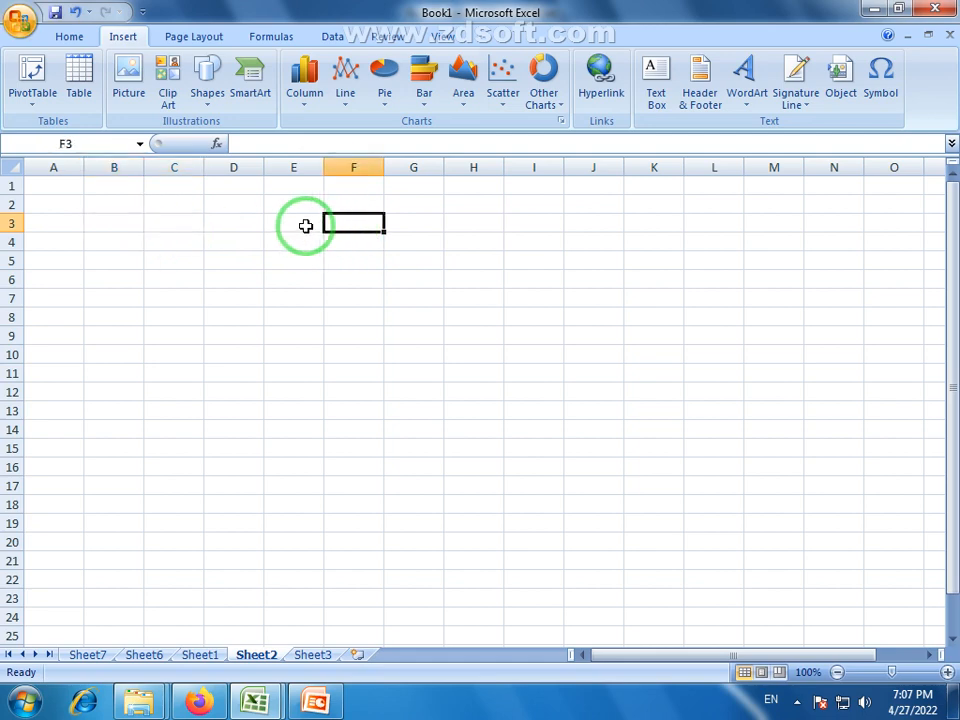
left_click(18, 172)
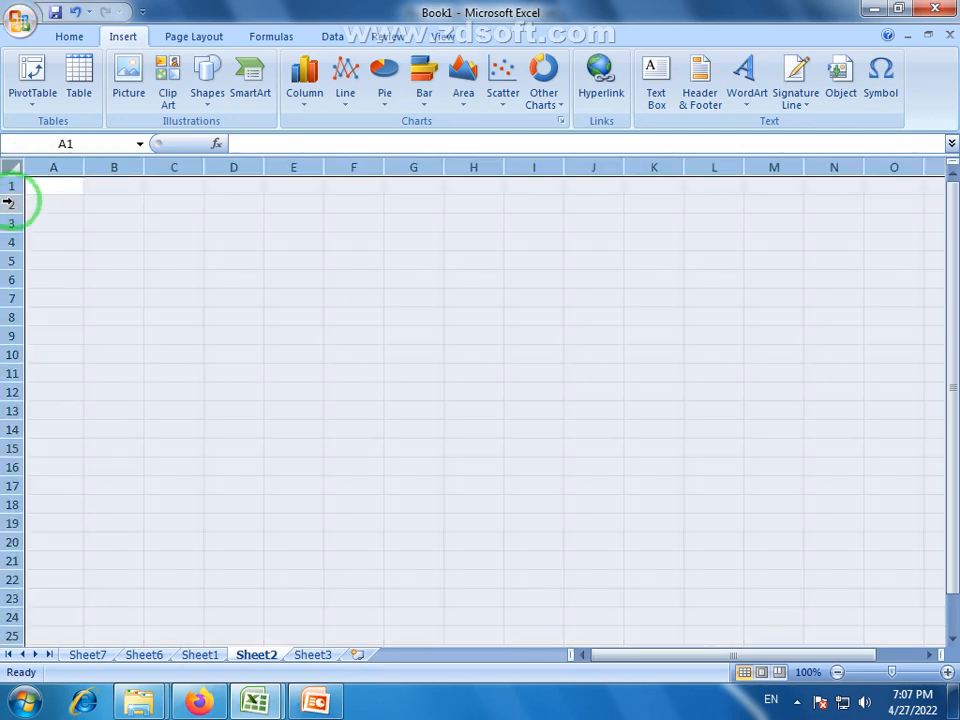
left_click_drag(13, 192, 13, 209)
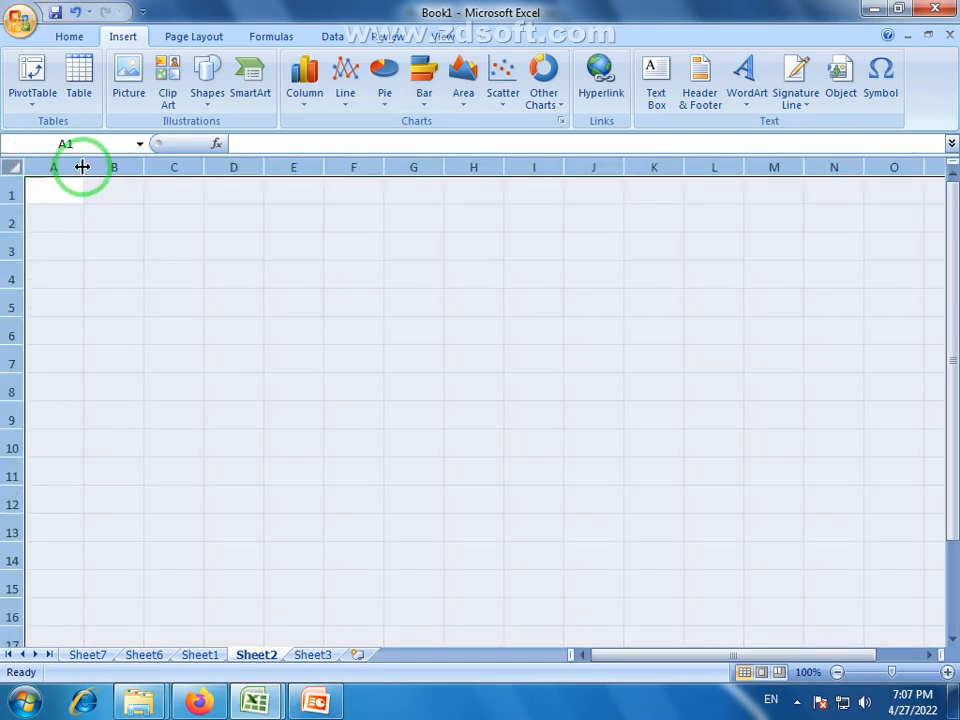
left_click_drag(84, 167, 110, 166)
left_click(287, 216)
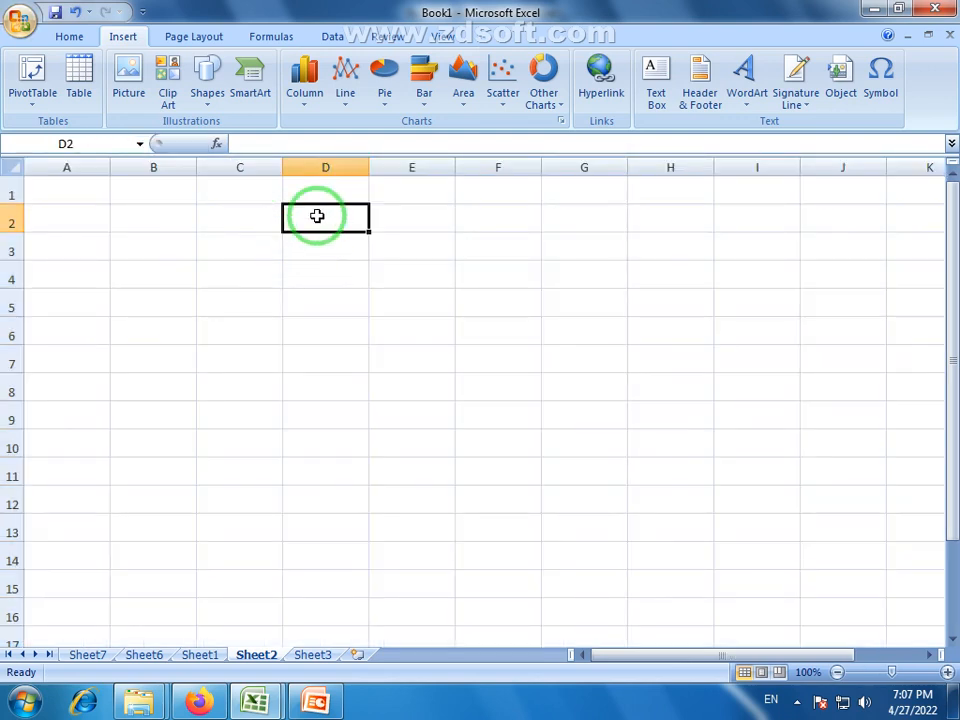
left_click_drag(367, 218, 420, 220)
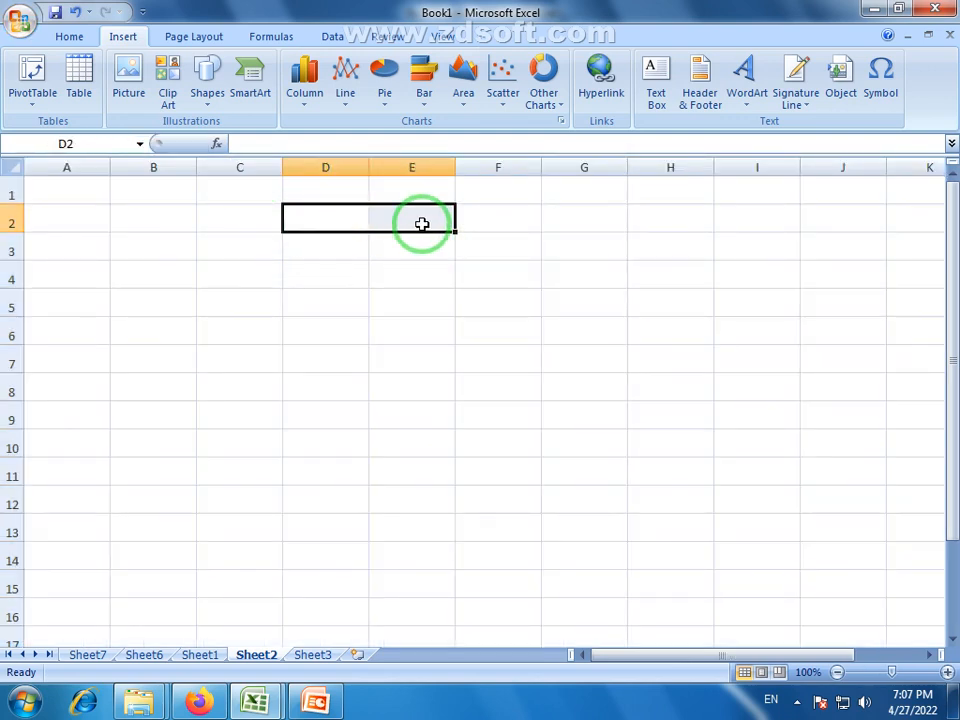
left_click(80, 70)
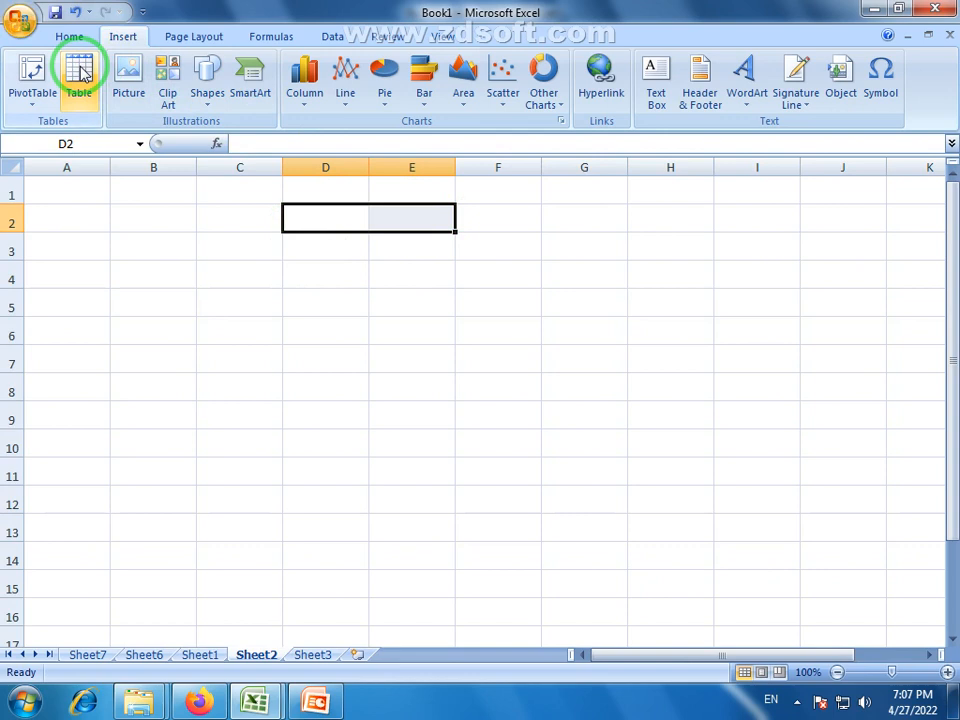
left_click(235, 214)
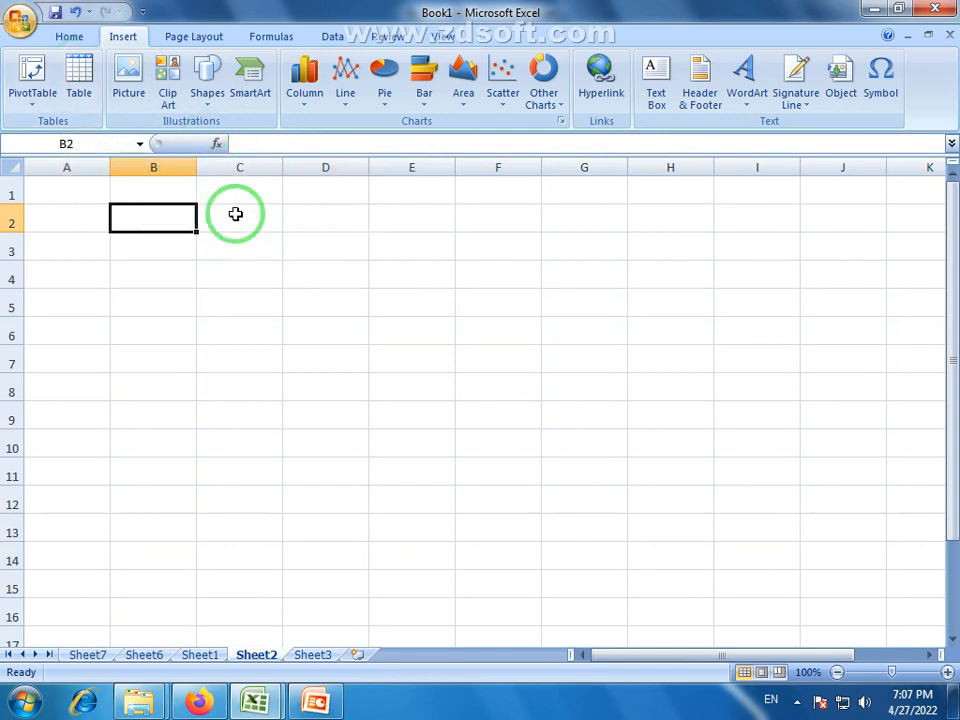
left_click_drag(235, 214, 692, 231)
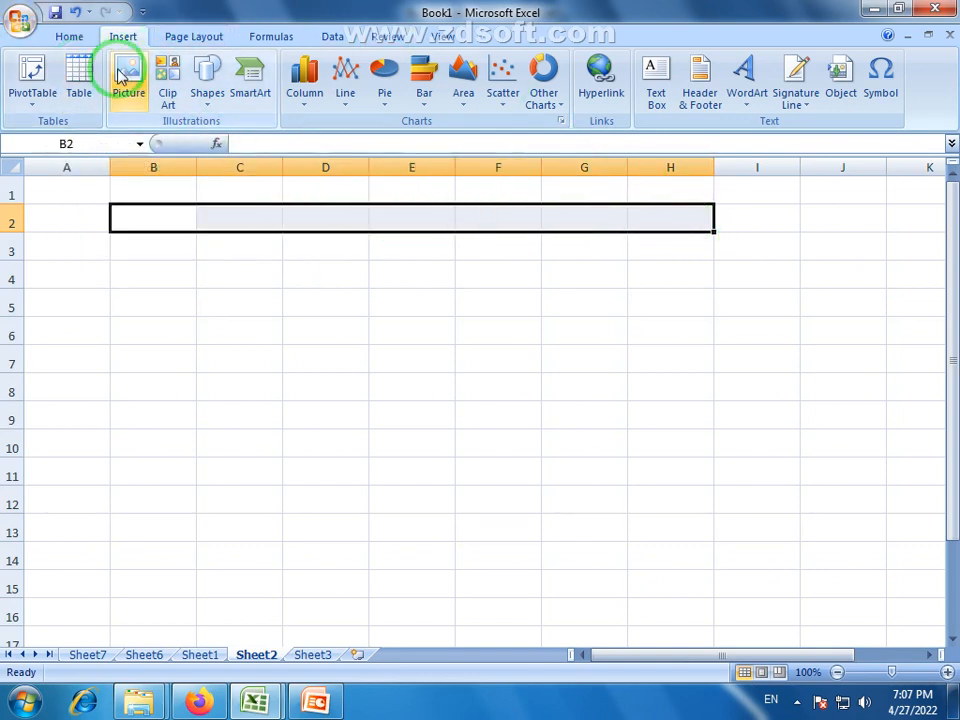
- Create a table over C2:D2 on Sheet2 without marking existing headers, and widen columns C and D
left_click_drag(249, 214, 335, 225)
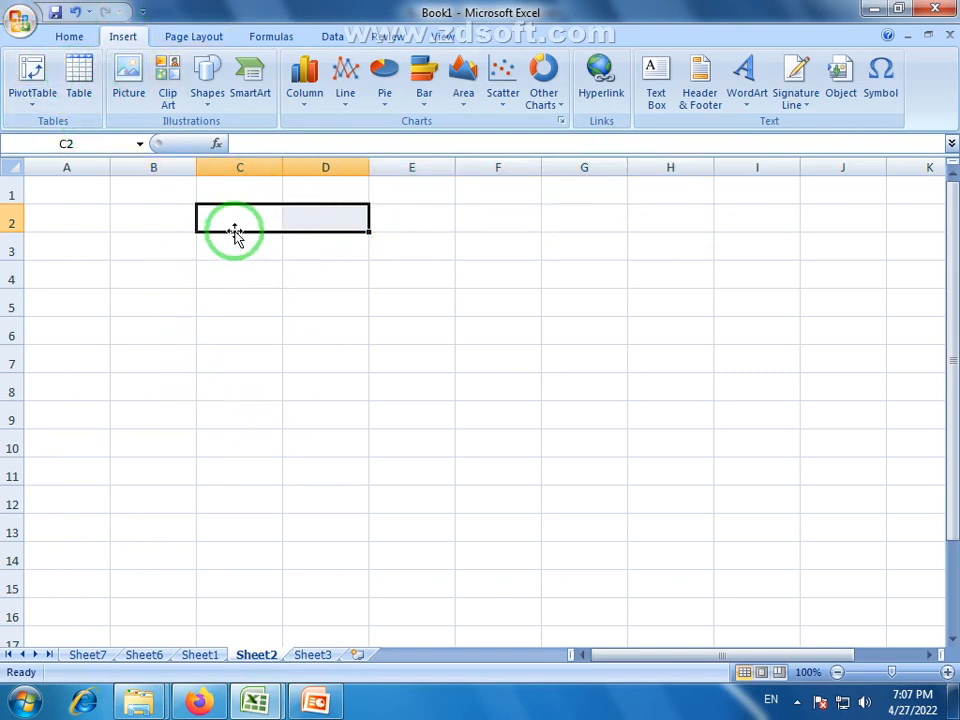
left_click(79, 82)
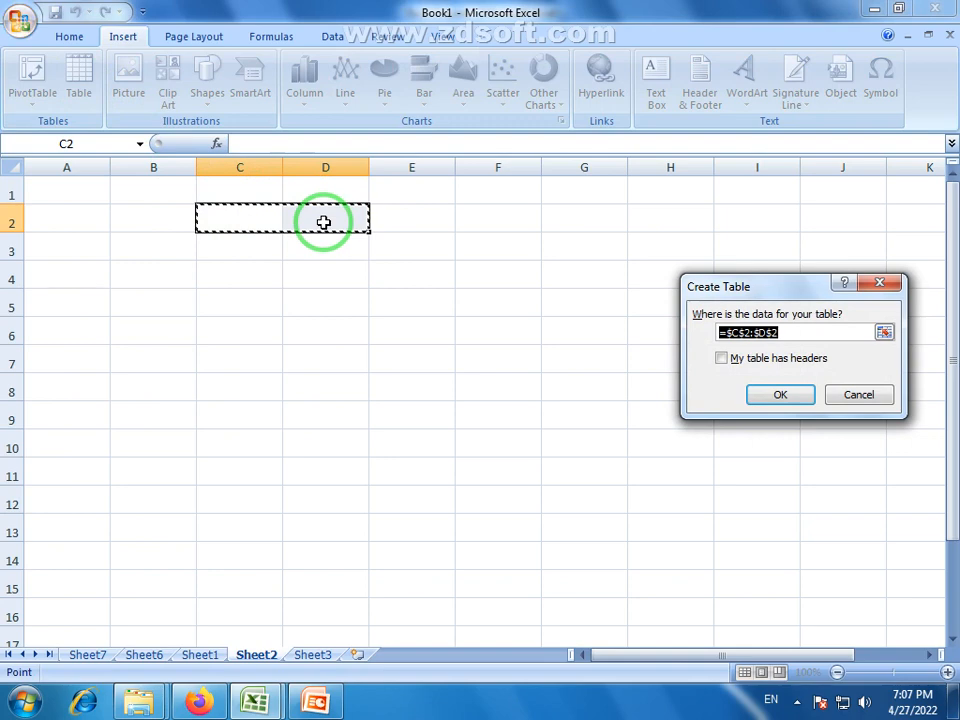
left_click(787, 396)
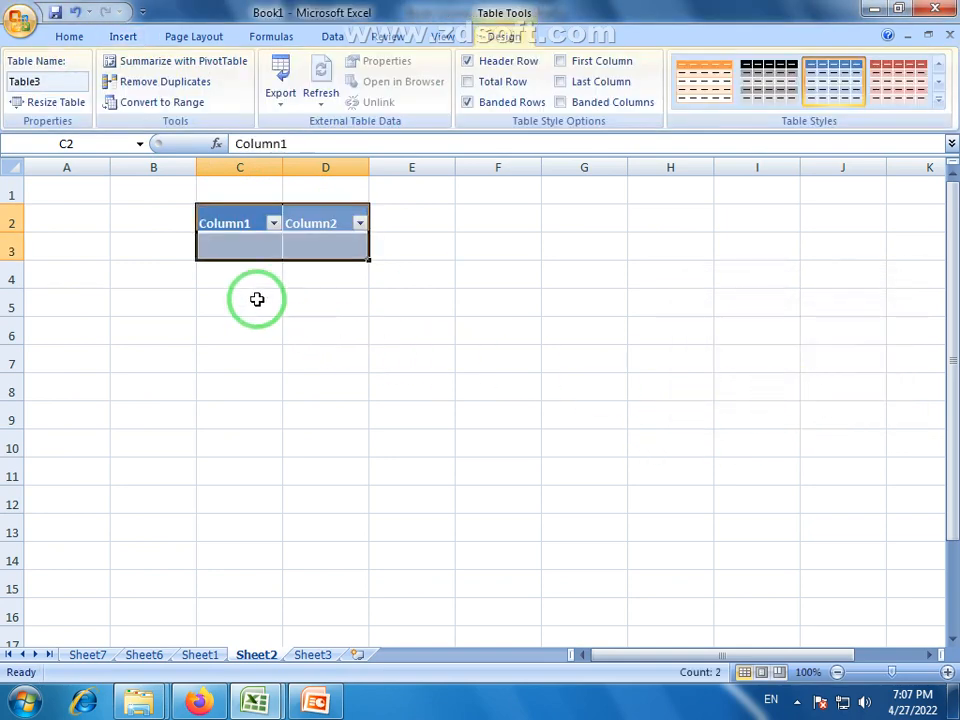
left_click_drag(282, 162, 319, 162)
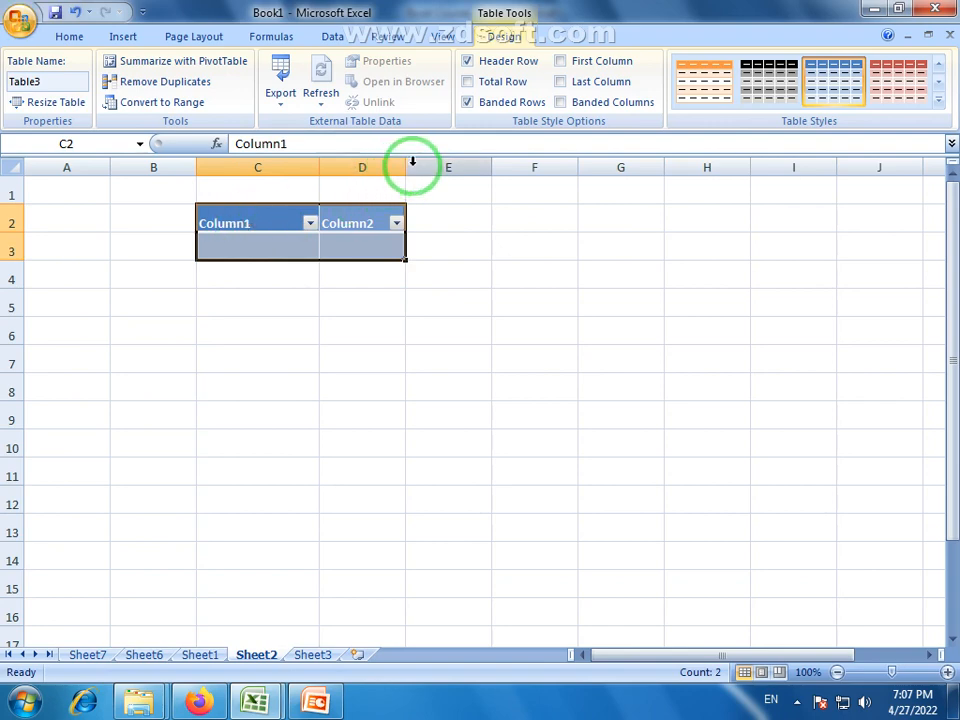
left_click_drag(404, 167, 450, 167)
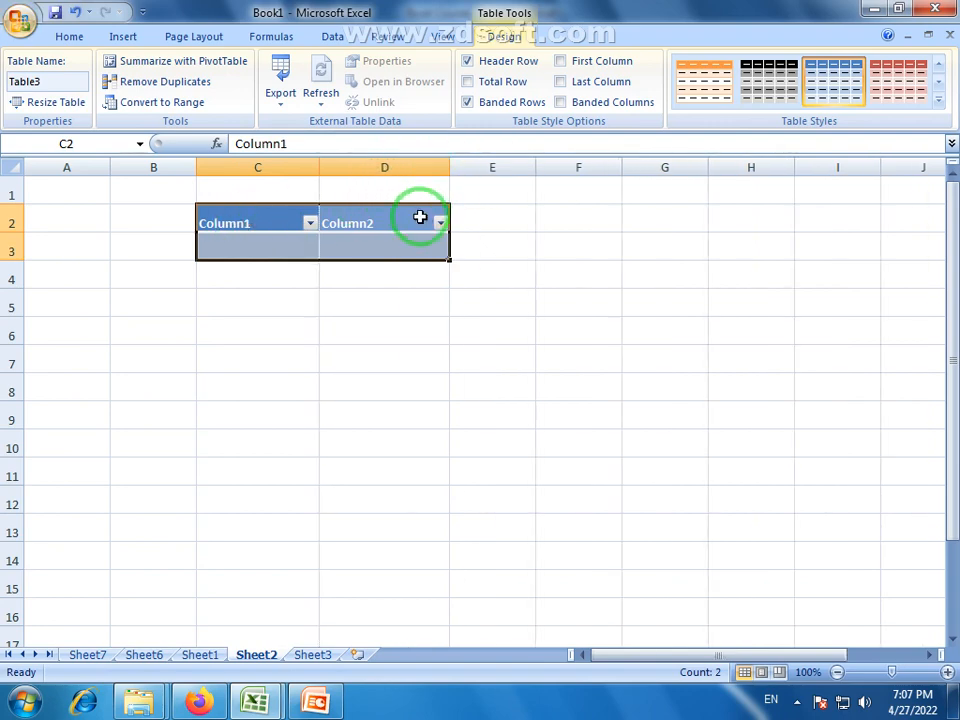
- Rename the two headers of the Sheet2 table to Name and city
left_click(242, 222)
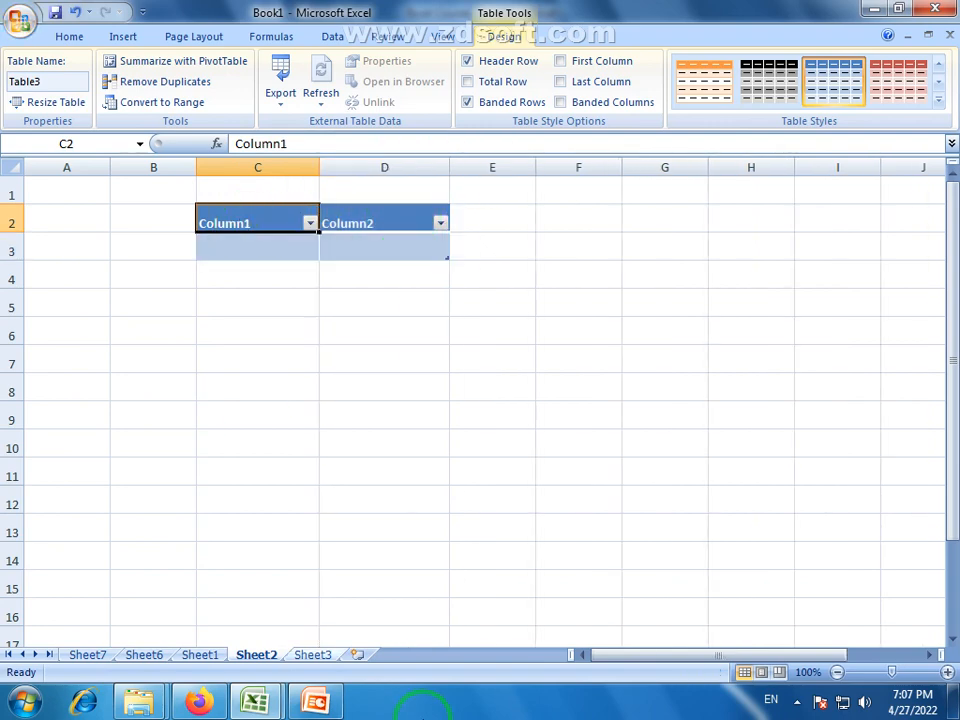
type("Name")
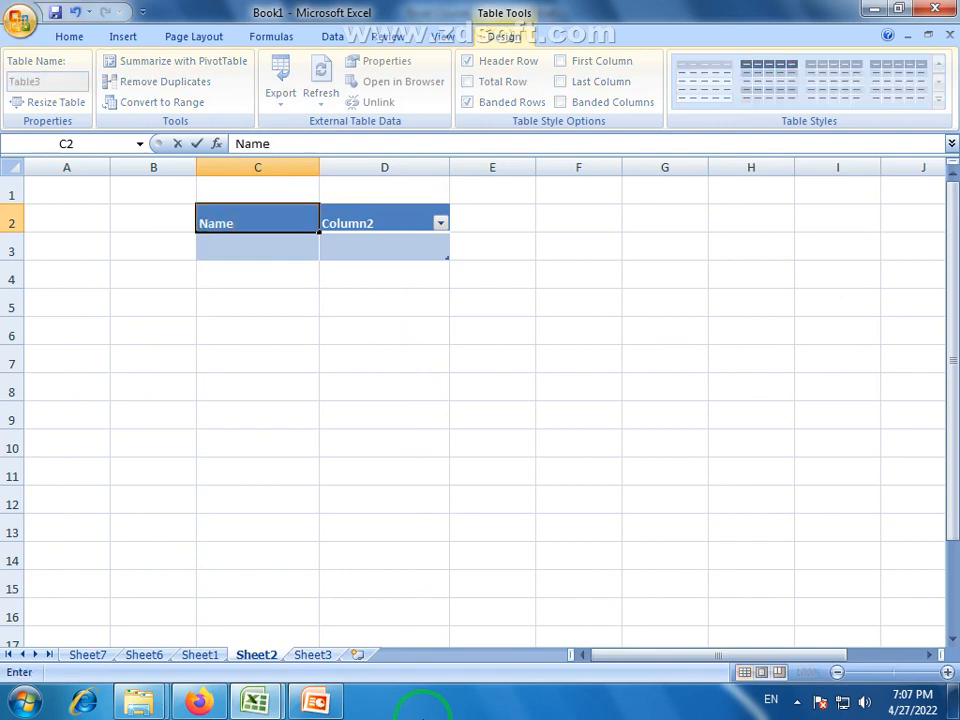
left_click(388, 219)
type("city")
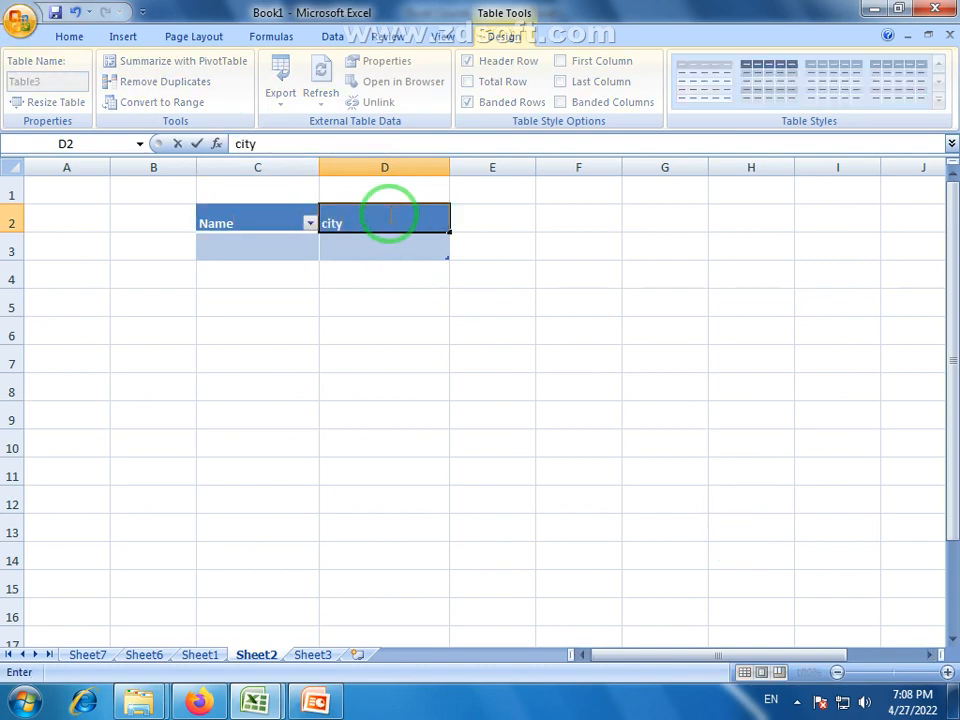
left_click(394, 303)
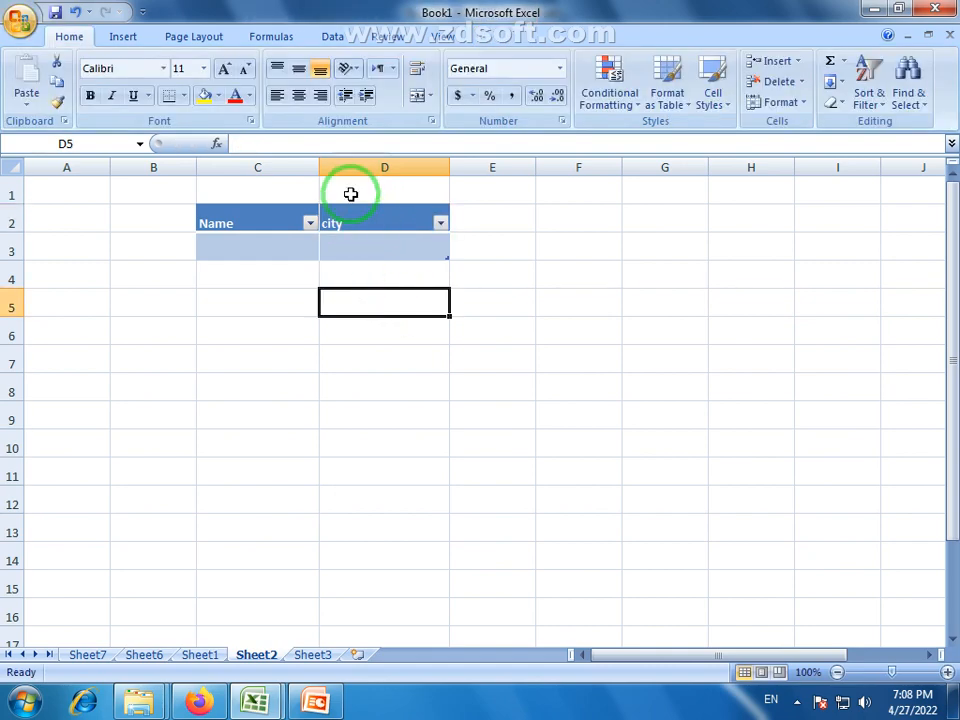
- Fill C3:C5 under the Name header with three people's first names, extending the table row by row
left_click(261, 256)
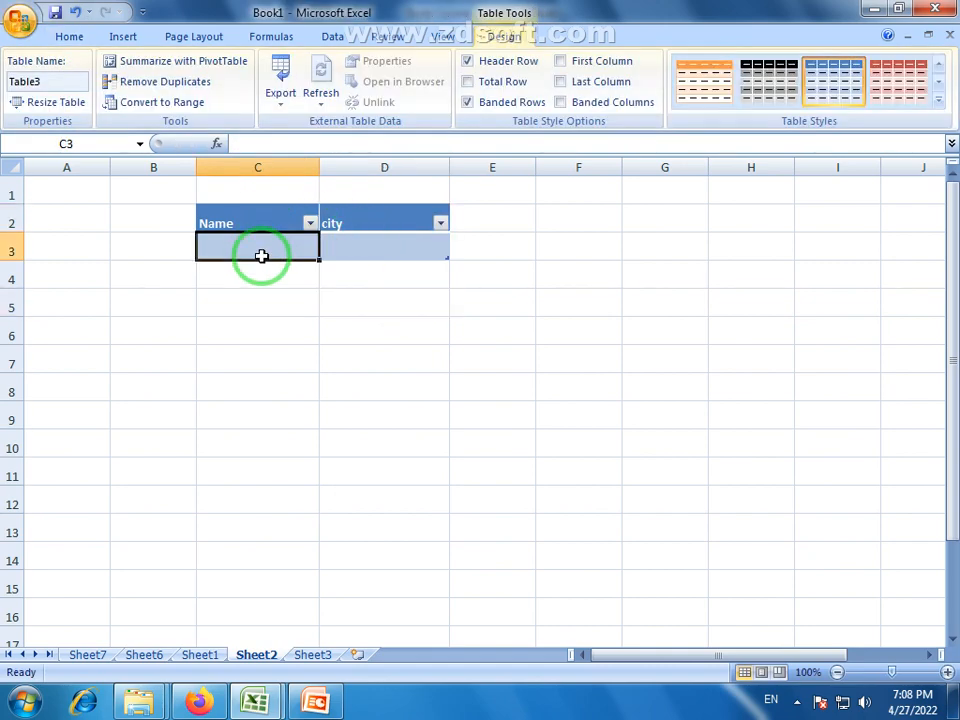
type("K")
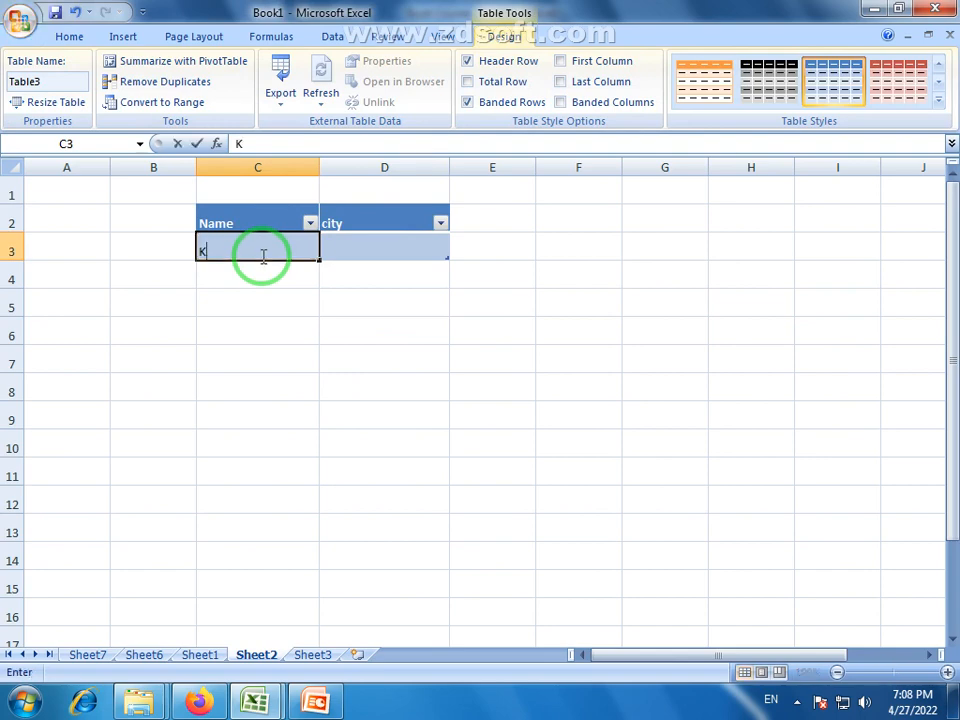
type("halid")
key("Return")
type("S")
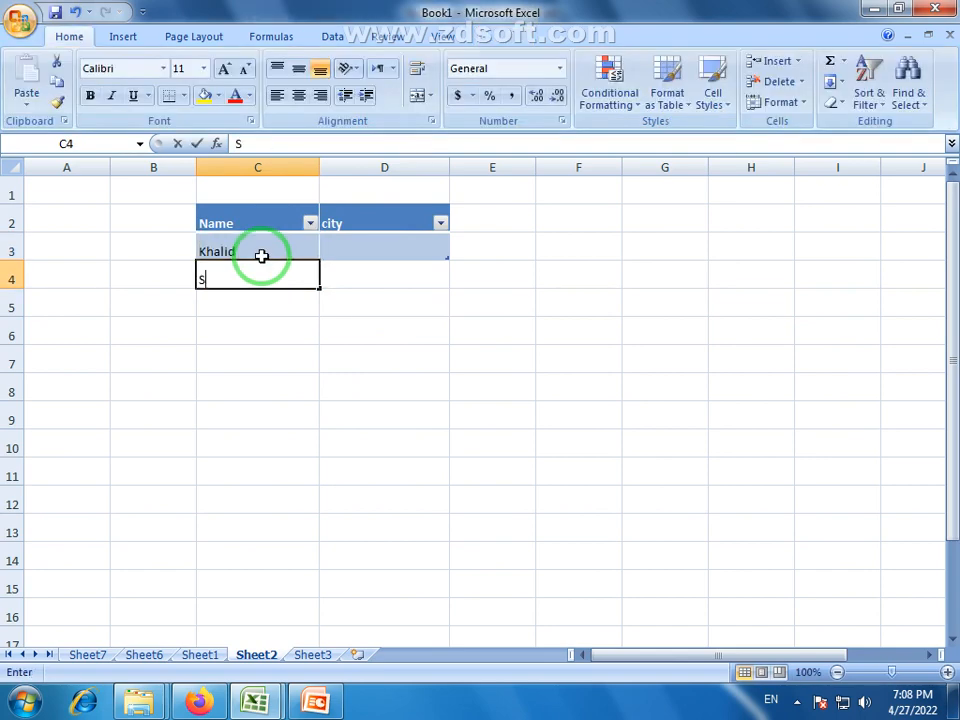
type("ha")
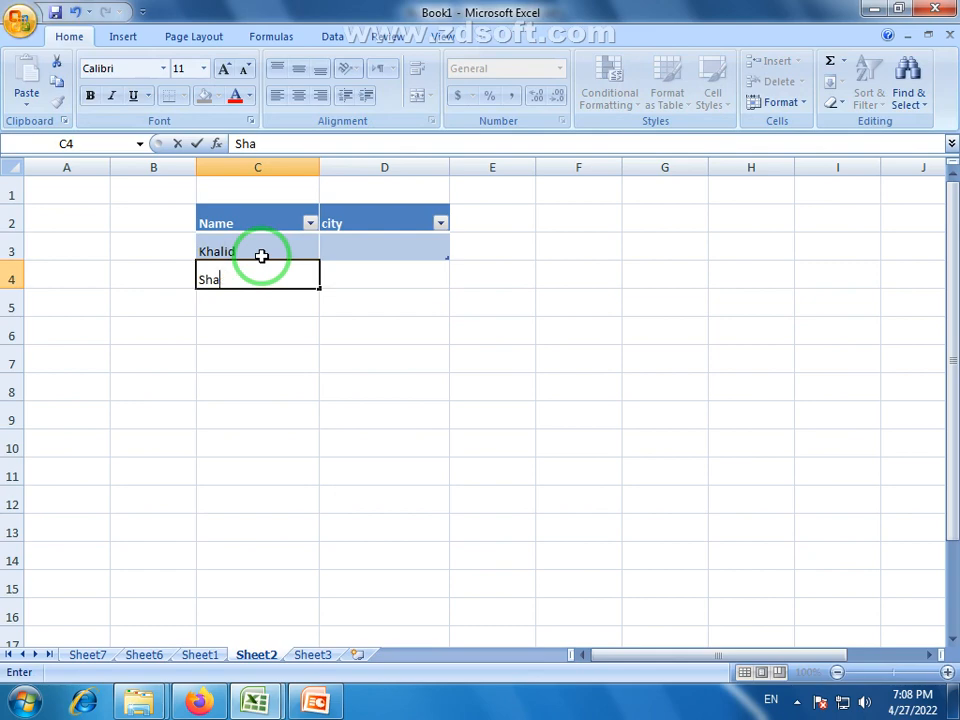
type("hid")
key("Return")
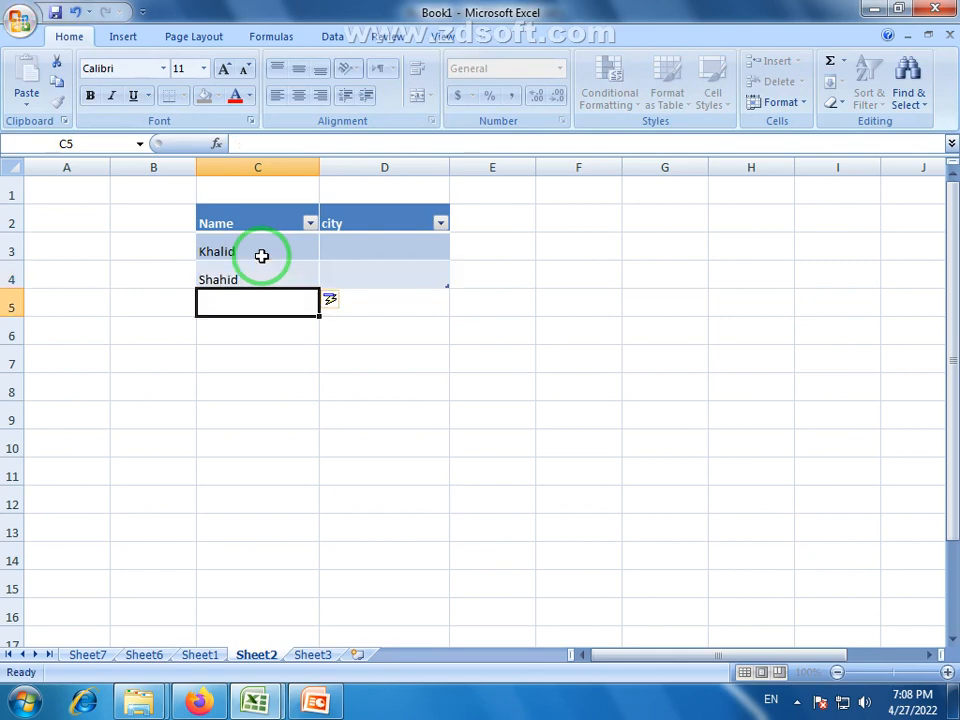
type("Jameel")
key("Return")
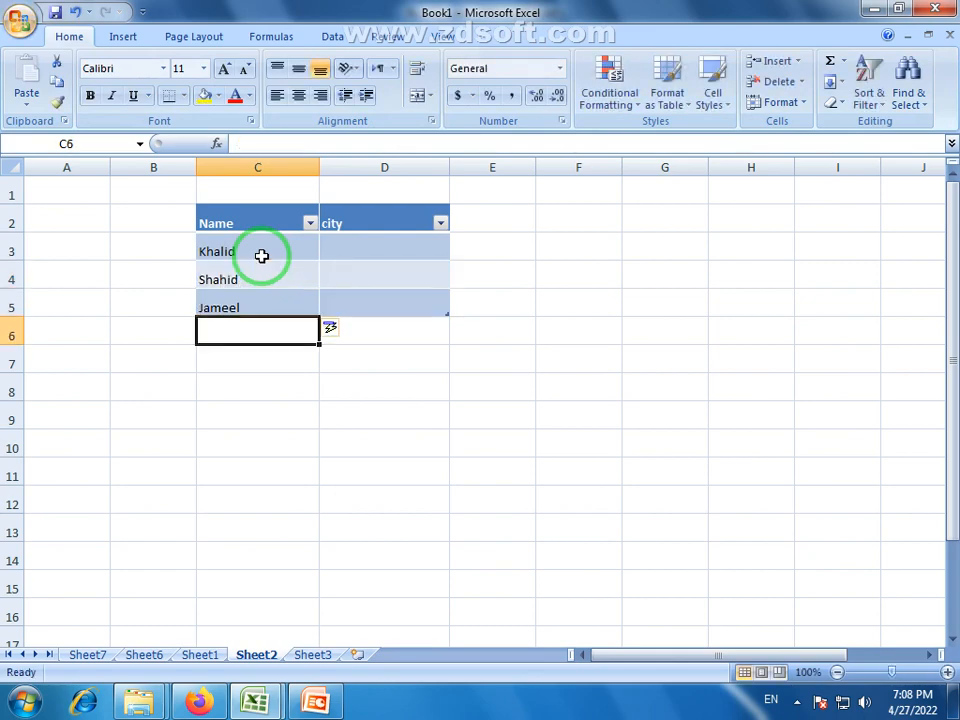
- Add another first name in C6 of the Name column and fill C7:C11 with the series abc1 to abc5
type("Awais")
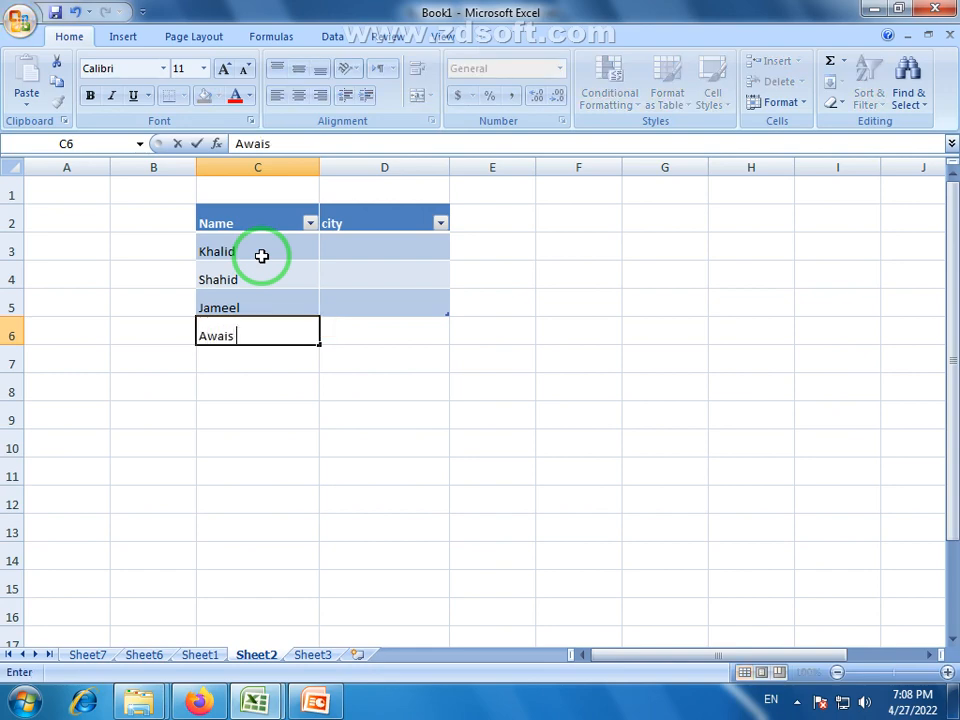
key("Return")
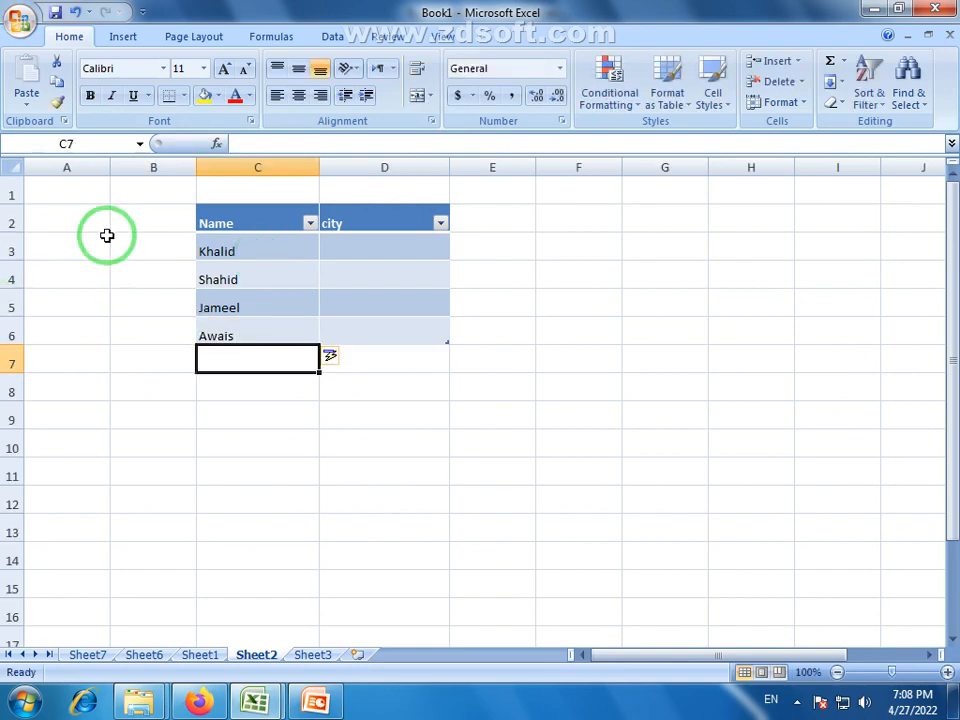
left_click_drag(268, 238, 258, 315)
left_click(230, 357)
type("abc1")
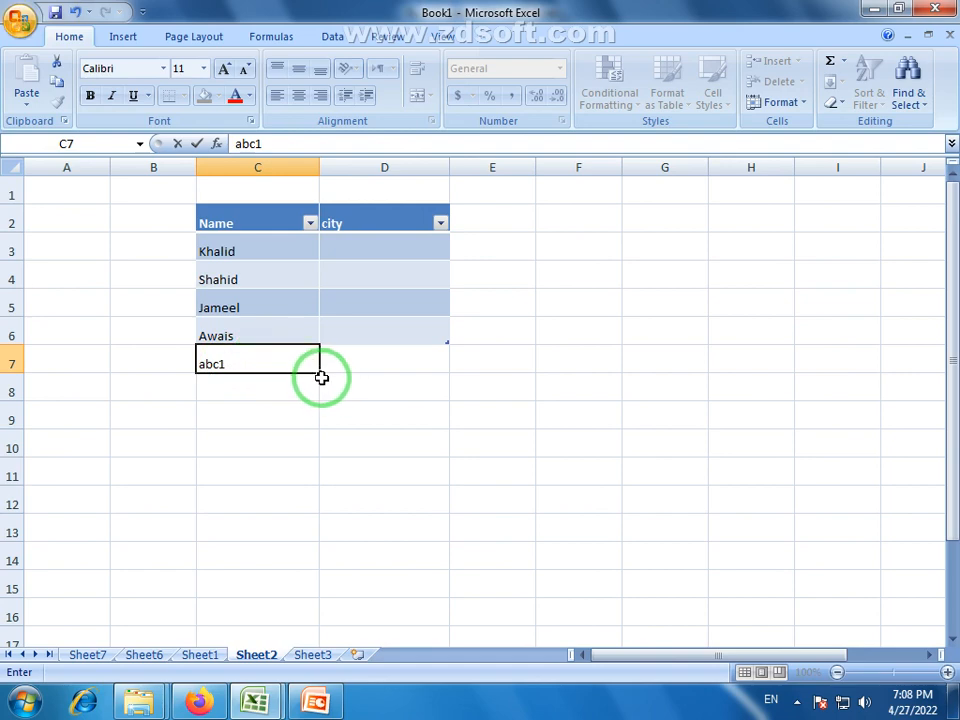
left_click_drag(321, 377, 321, 492)
left_click(463, 493)
- Enter Faisalabad, Lahore, Multan and Karachi in D3:D6 under the city header and repeat this sequence down to D11
left_click(380, 241)
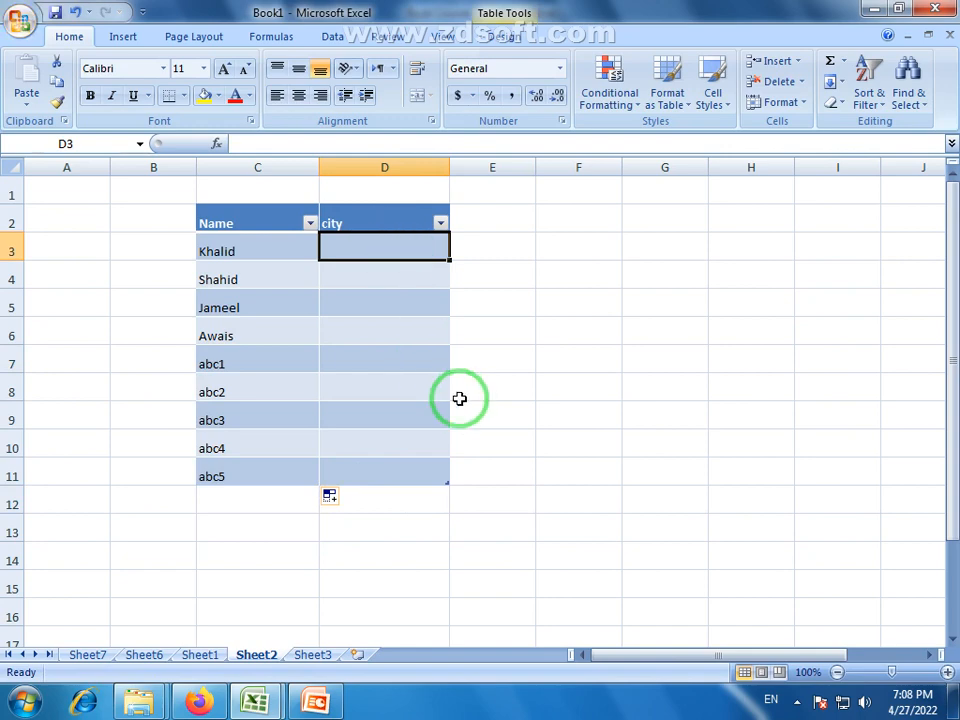
type("Faisalaba")
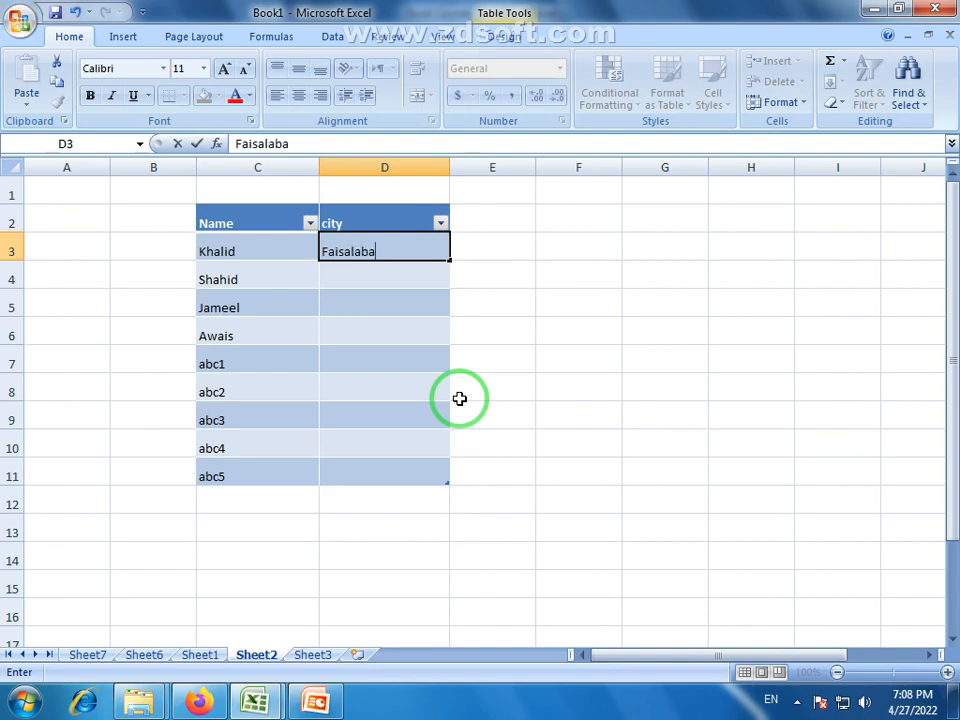
type("d")
key("Return")
type("Lah")
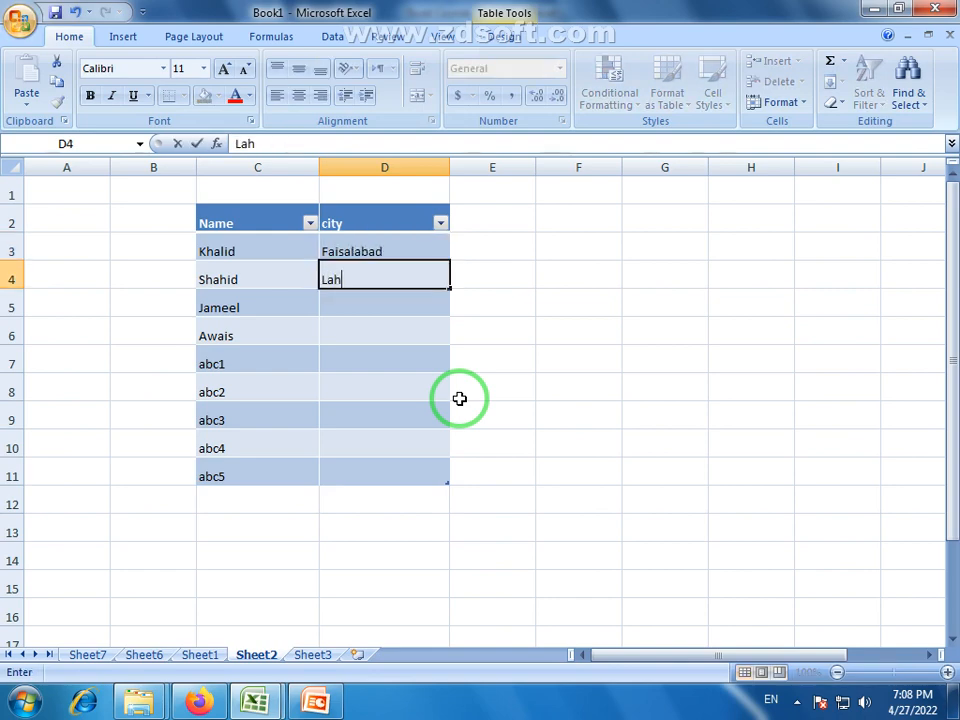
type("ore")
key("Return")
type("Multan")
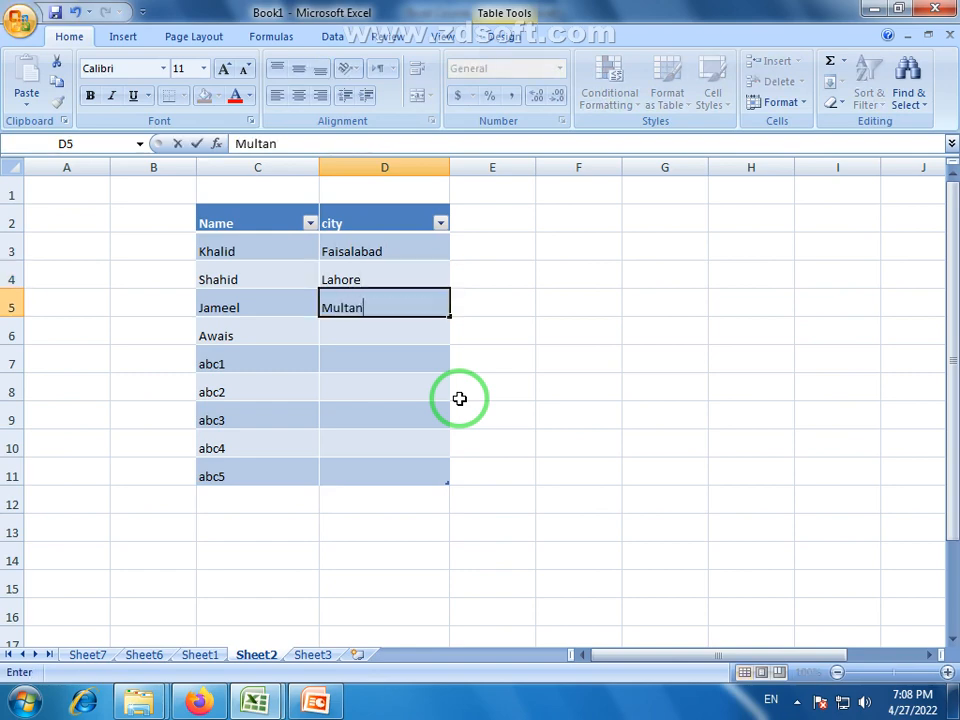
key("Return")
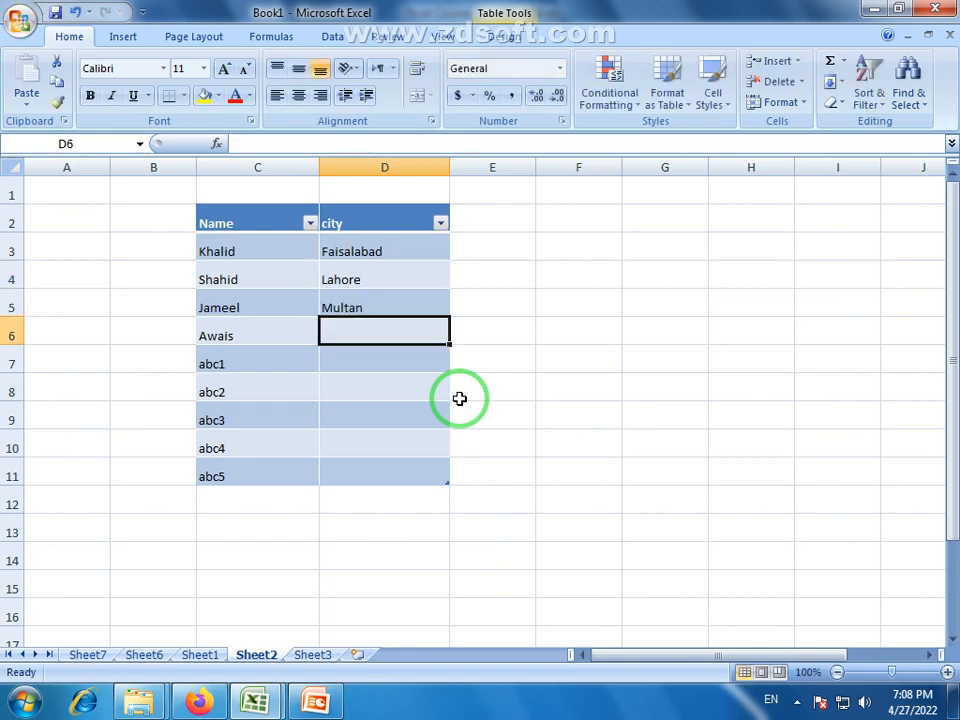
type("K")
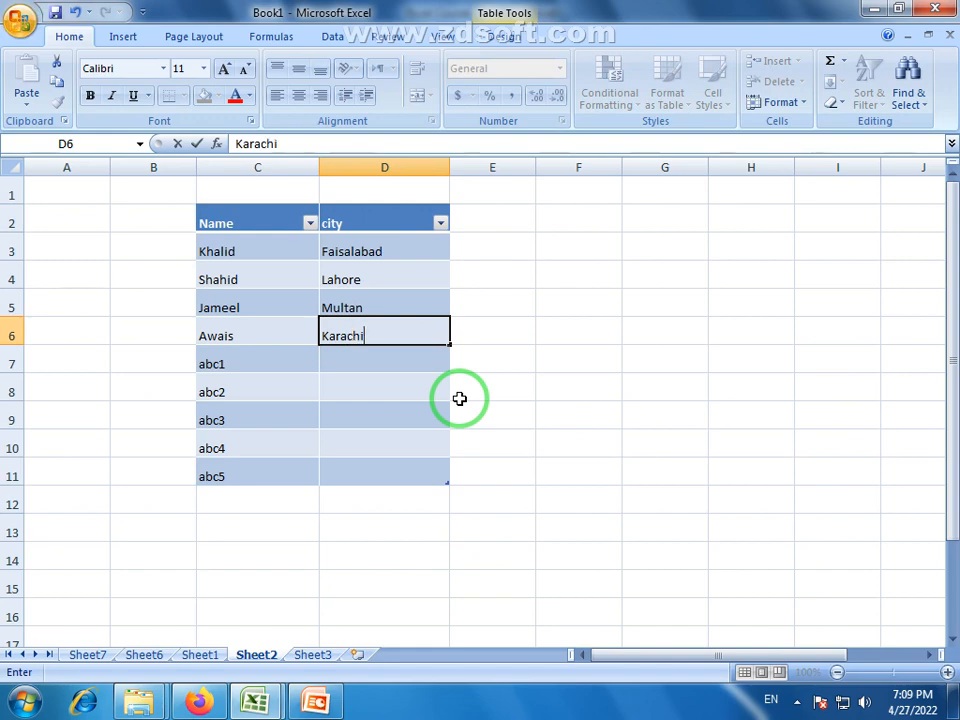
type("arachi")
left_click(333, 422)
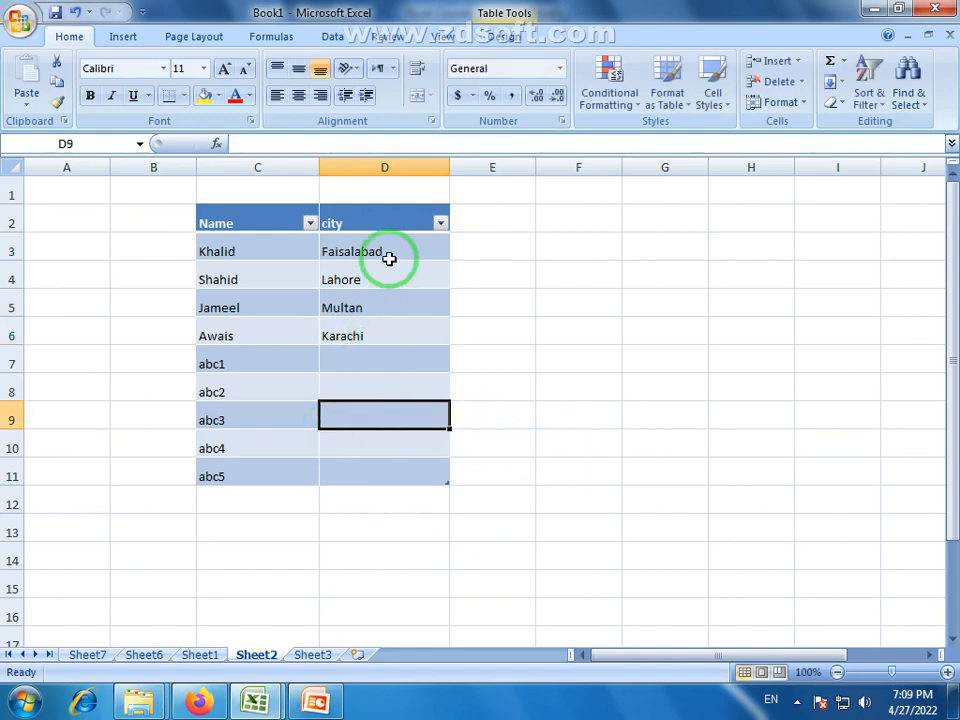
left_click_drag(388, 257, 443, 484)
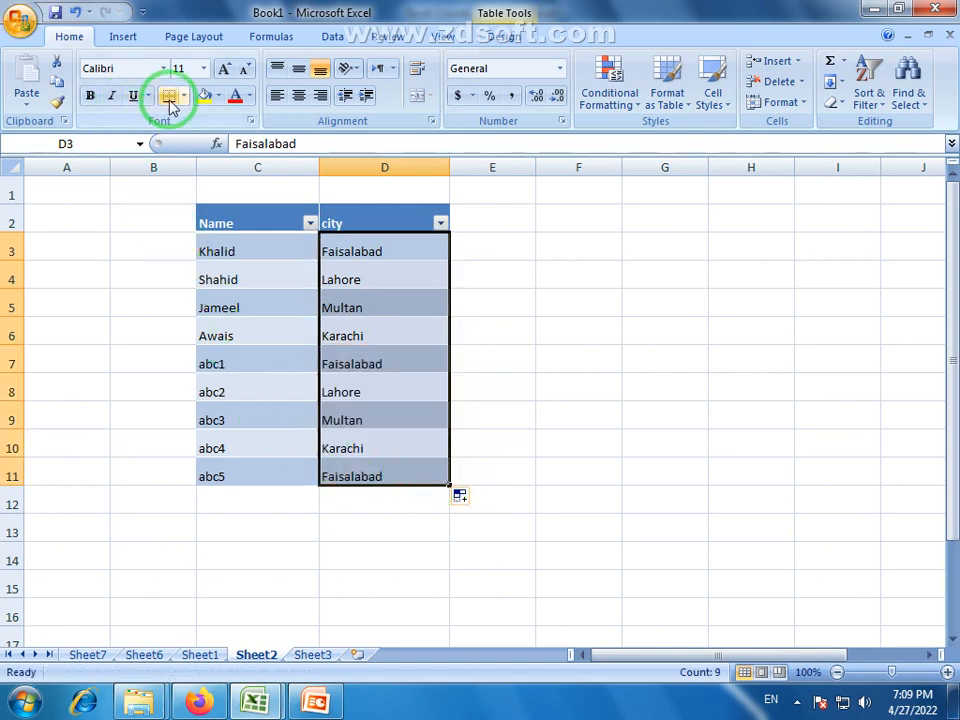
- Review the entries of the Name and city columns, checking which rows share the same city
left_click_drag(234, 251, 253, 477)
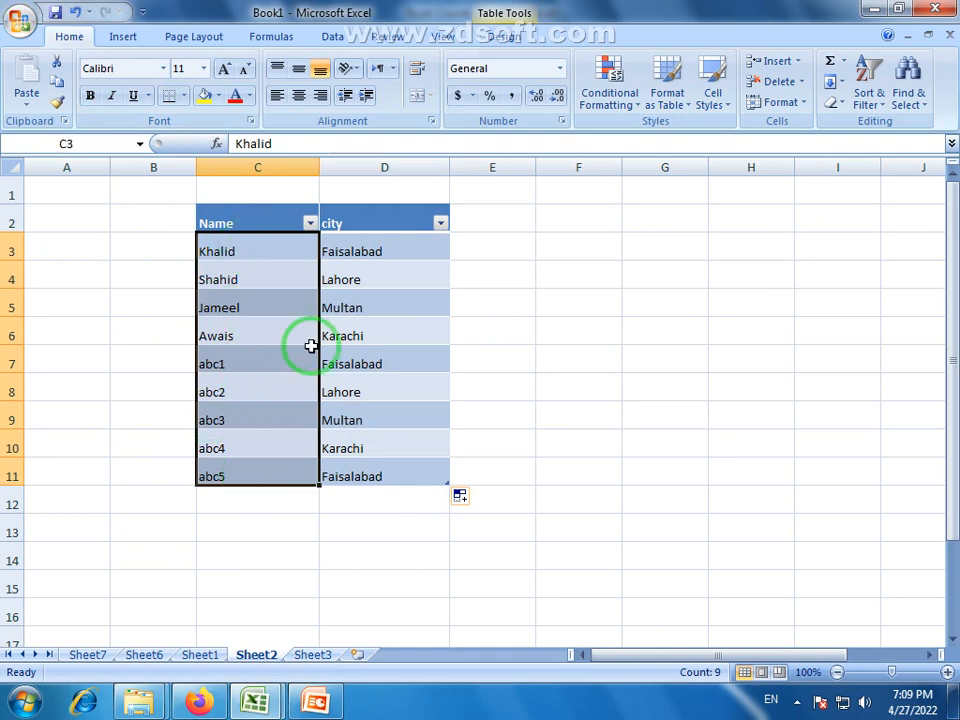
left_click(370, 229)
left_click(368, 279)
left_click(246, 358)
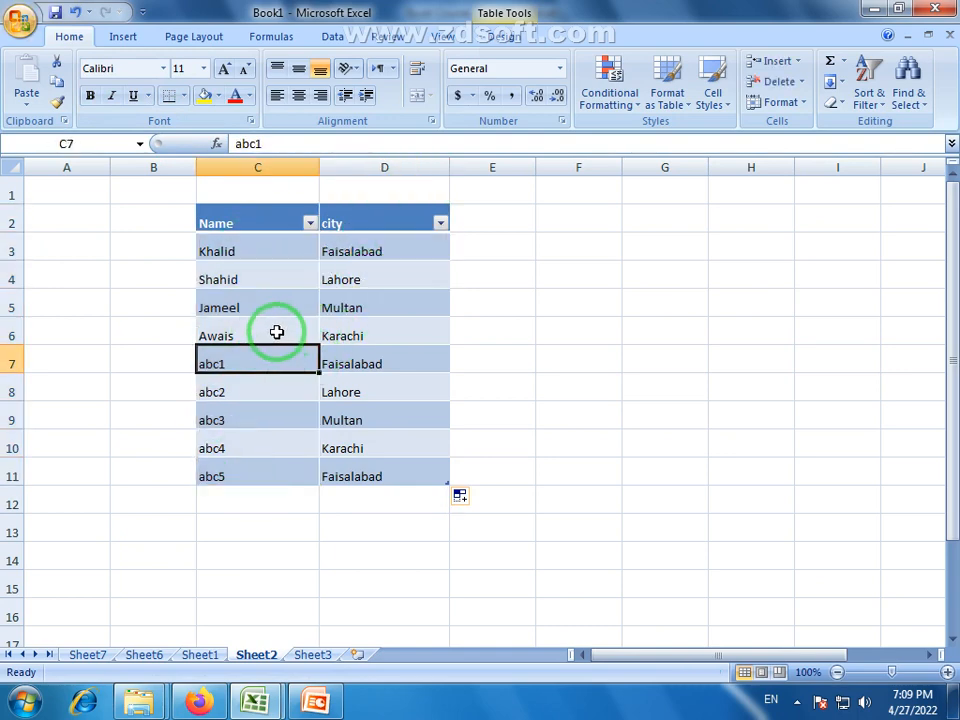
left_click(360, 251)
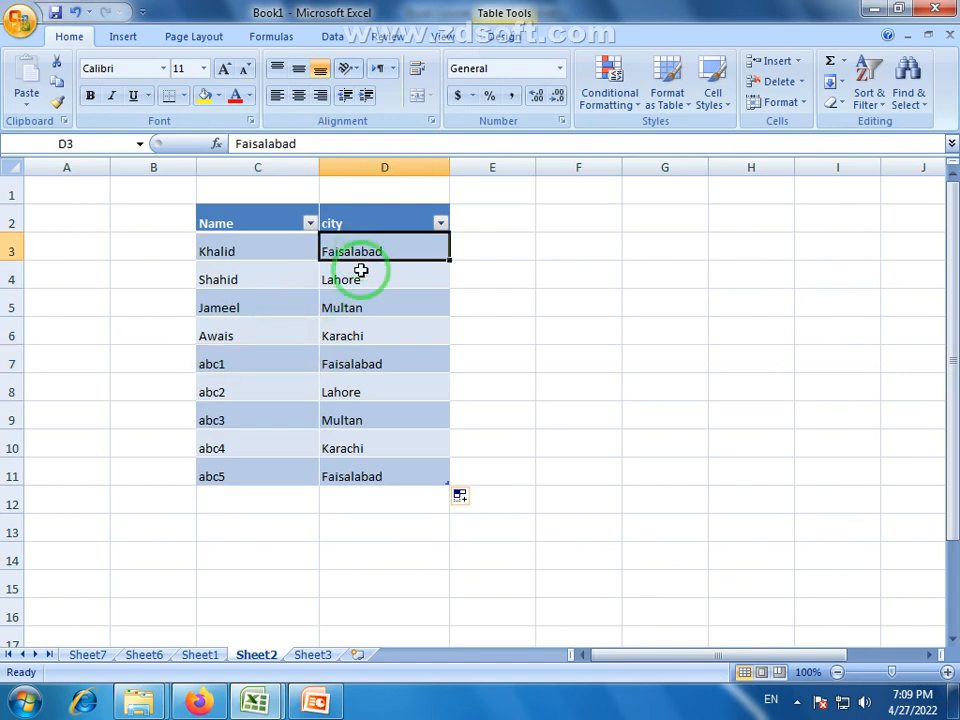
left_click(358, 366)
left_click(351, 477)
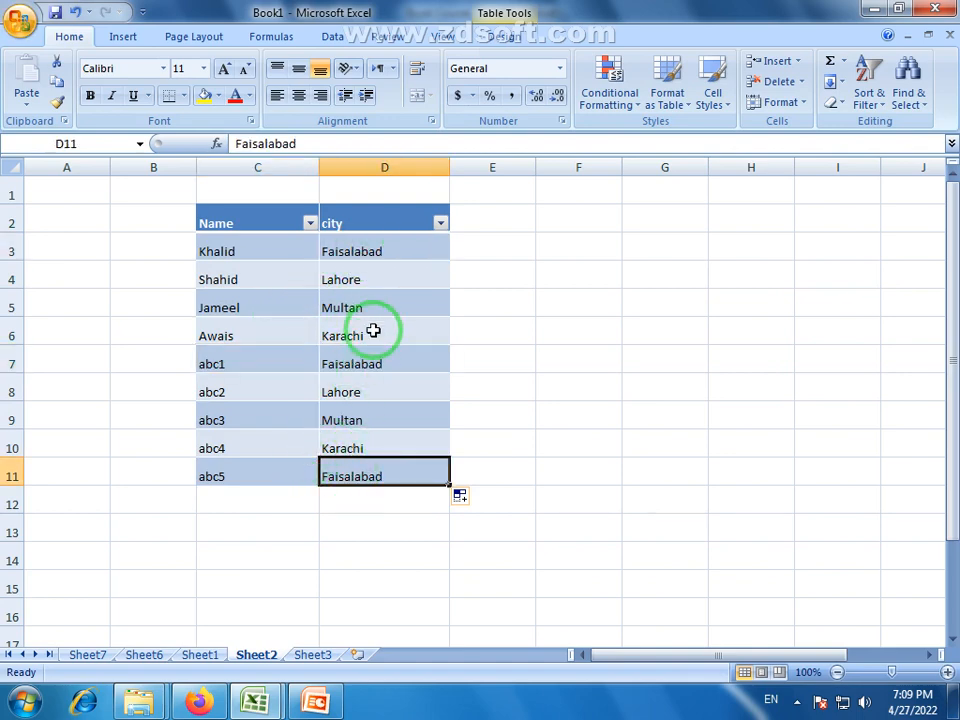
left_click(377, 278)
left_click(380, 362)
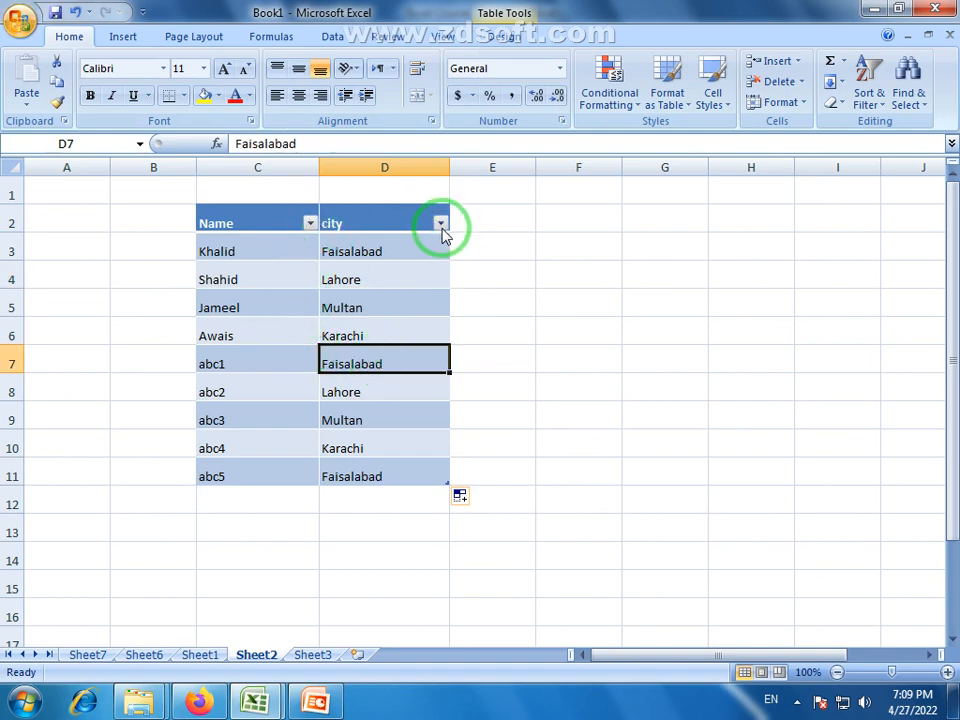
- Filter the city column of the Sheet2 table to show only Faisalabad, excluding Karachi, Lahore and Multan
left_click(124, 37)
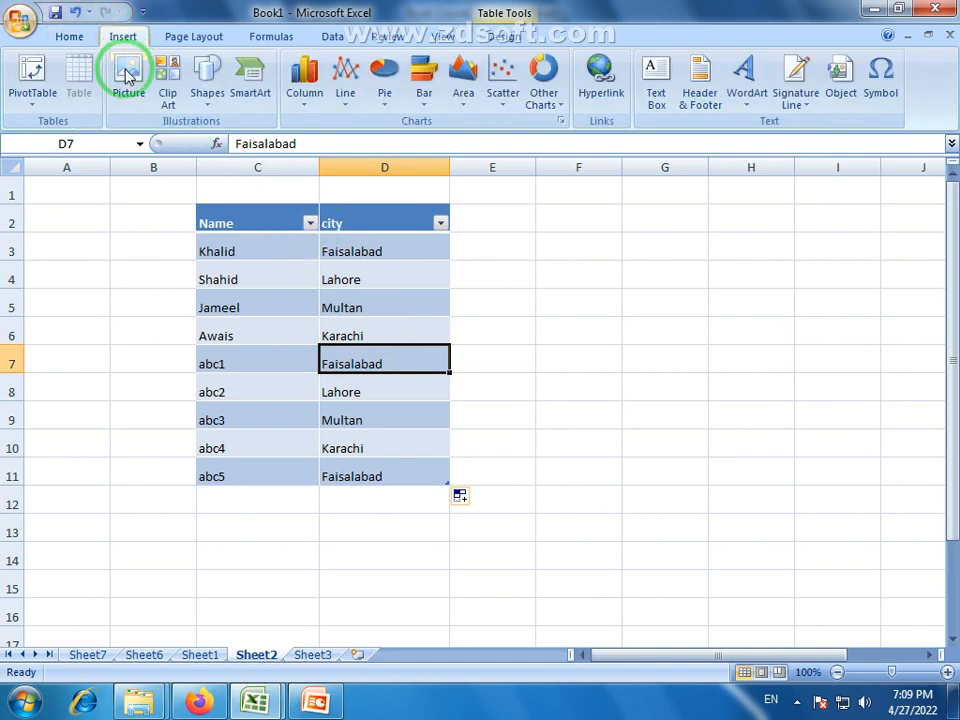
left_click(440, 226)
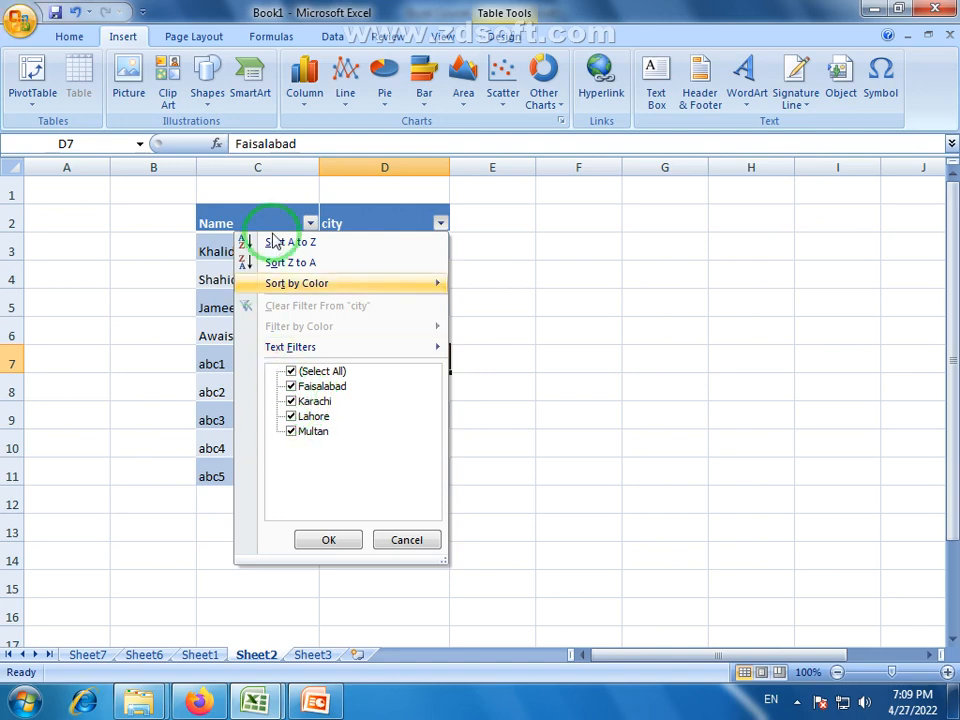
left_click(70, 36)
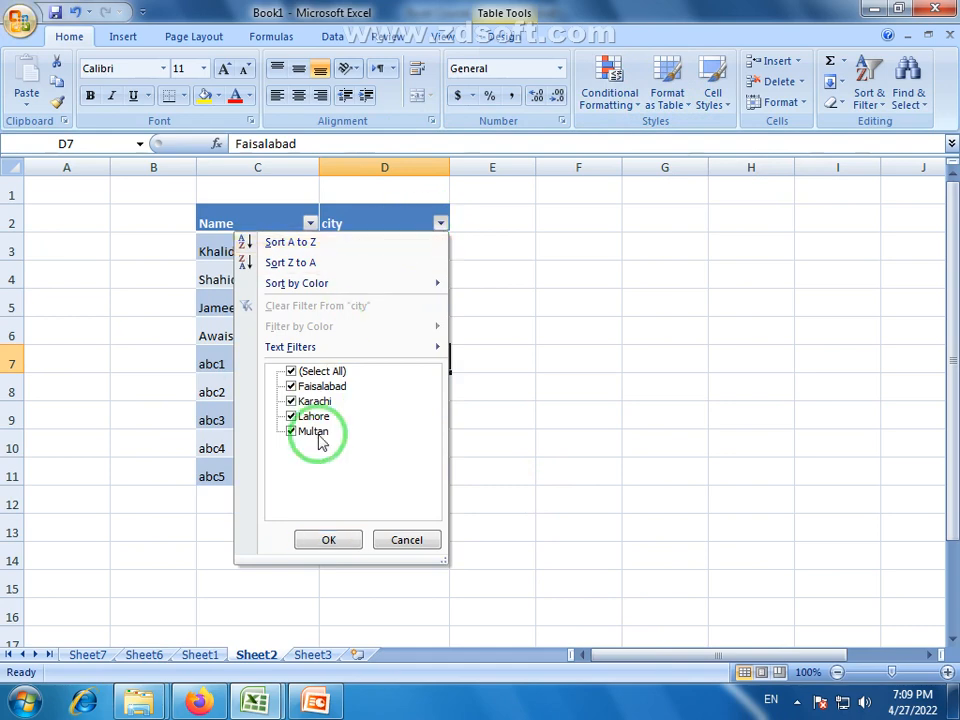
left_click(291, 401)
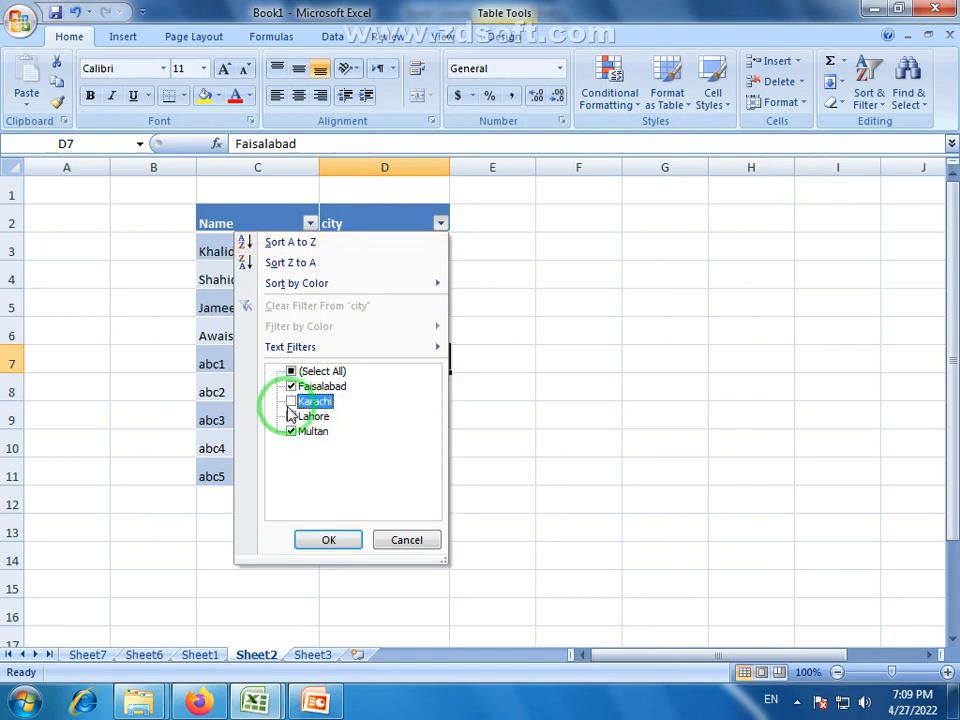
left_click(291, 431)
left_click(291, 416)
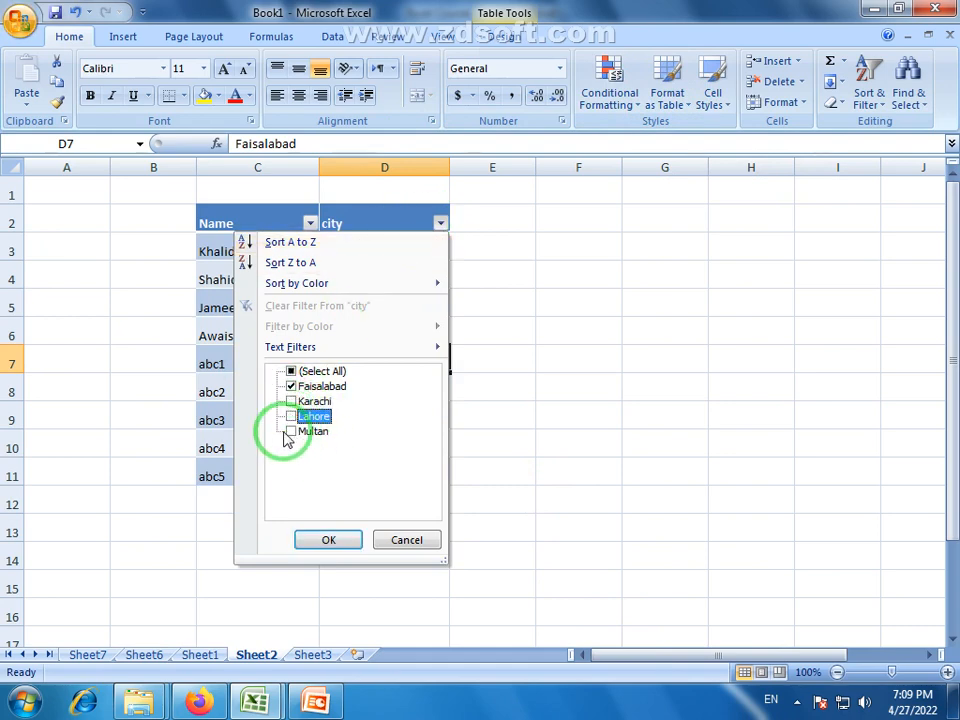
left_click(334, 540)
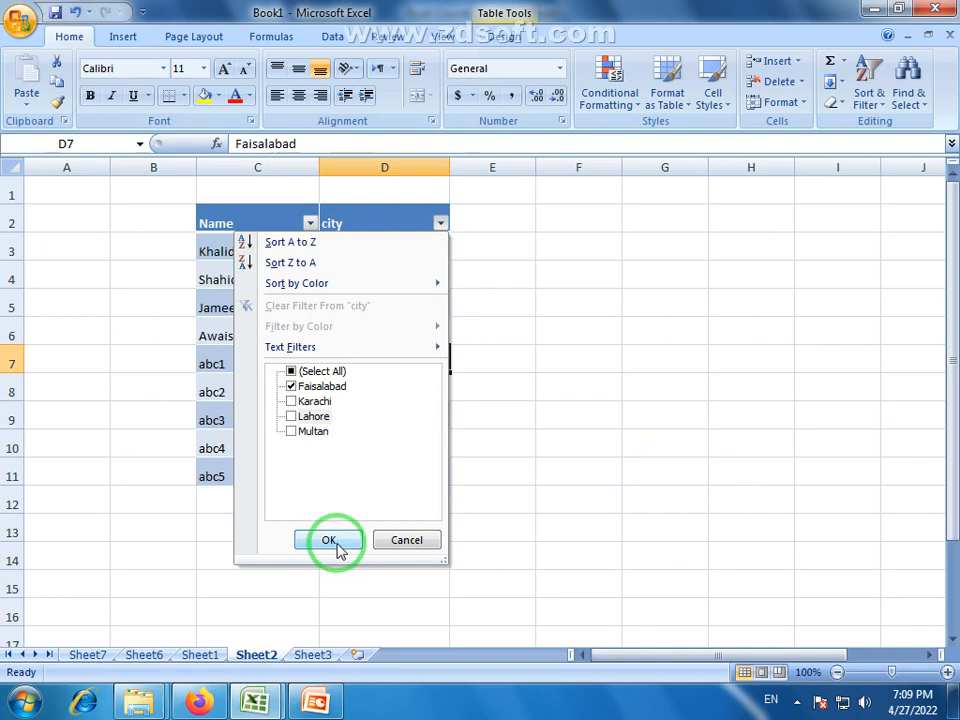
left_click(488, 442)
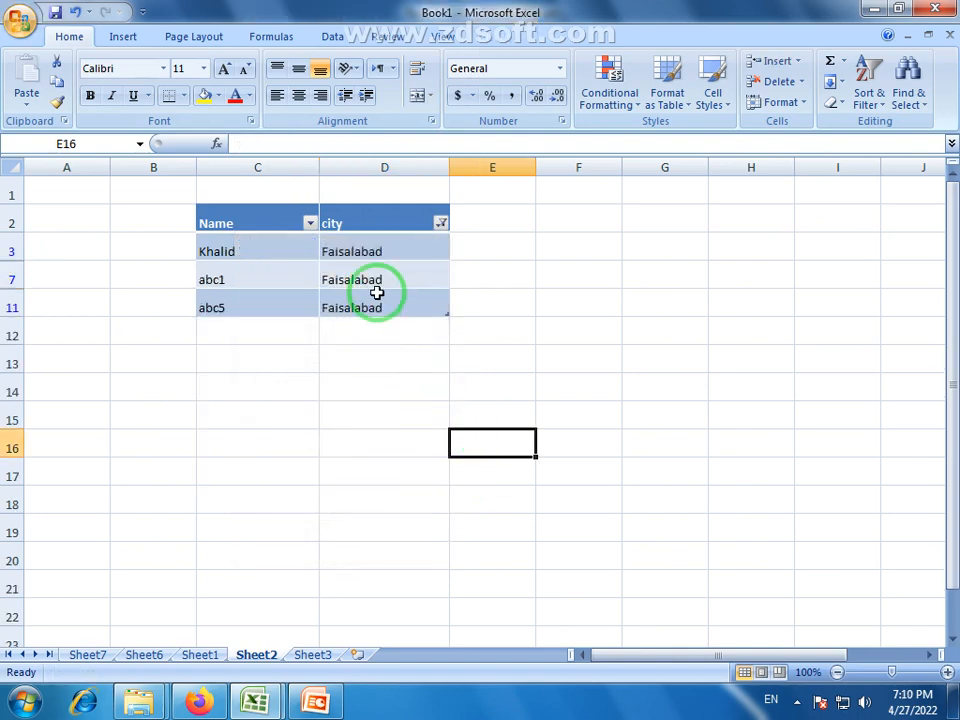
- Add Lahore to the city column's filter so that rows for both Faisalabad and Lahore are shown
left_click(441, 223)
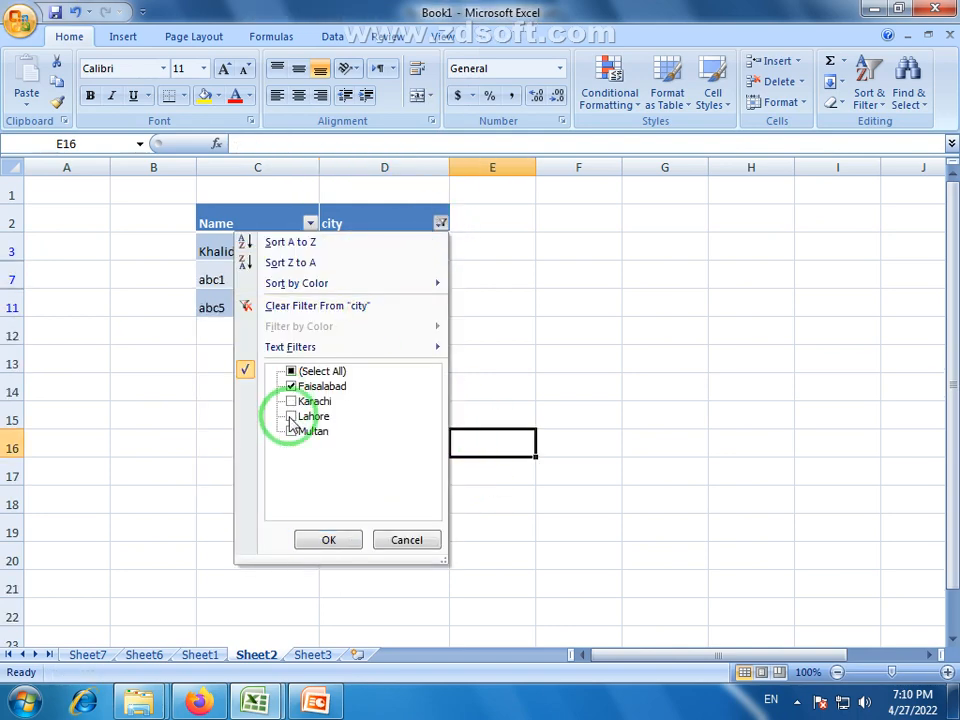
left_click(291, 416)
left_click(316, 548)
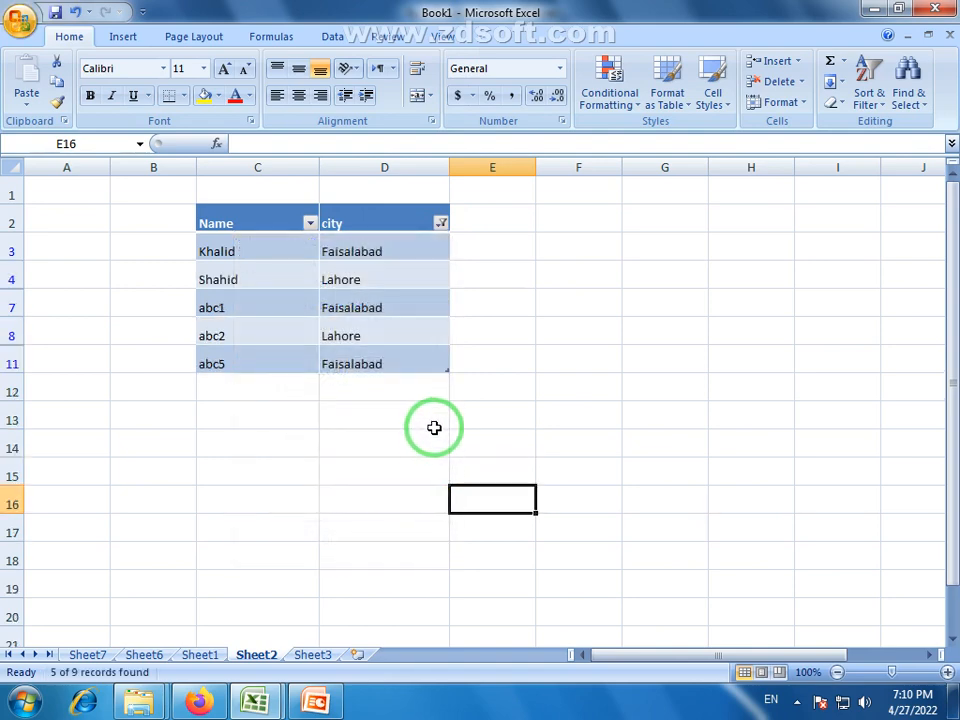
left_click(430, 427)
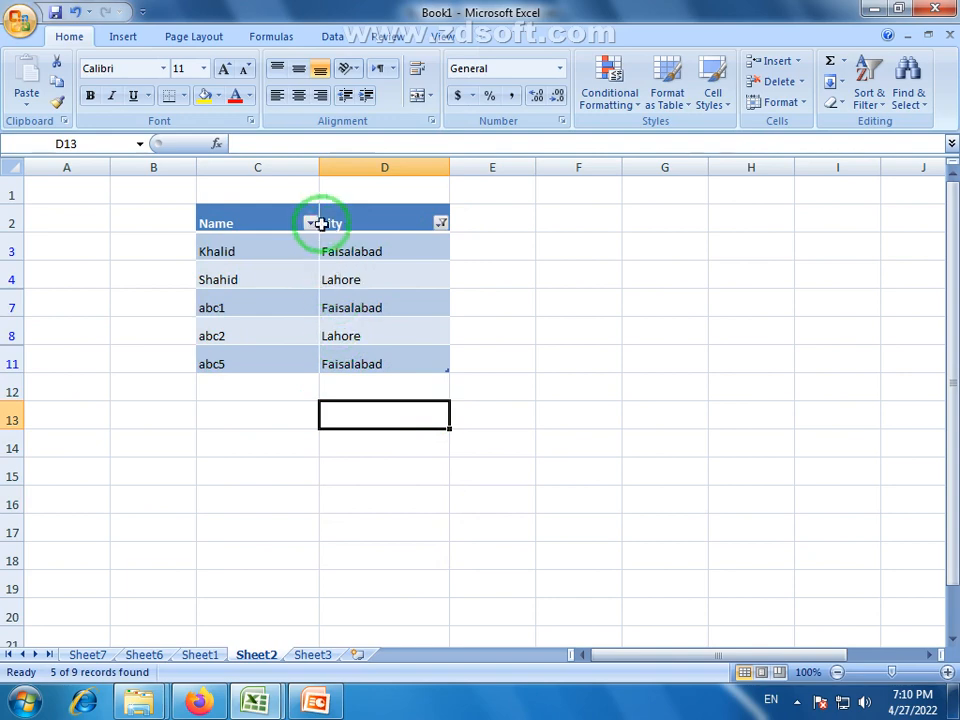
- View the sort and filter options of the Name column and close them without applying anything
left_click(121, 36)
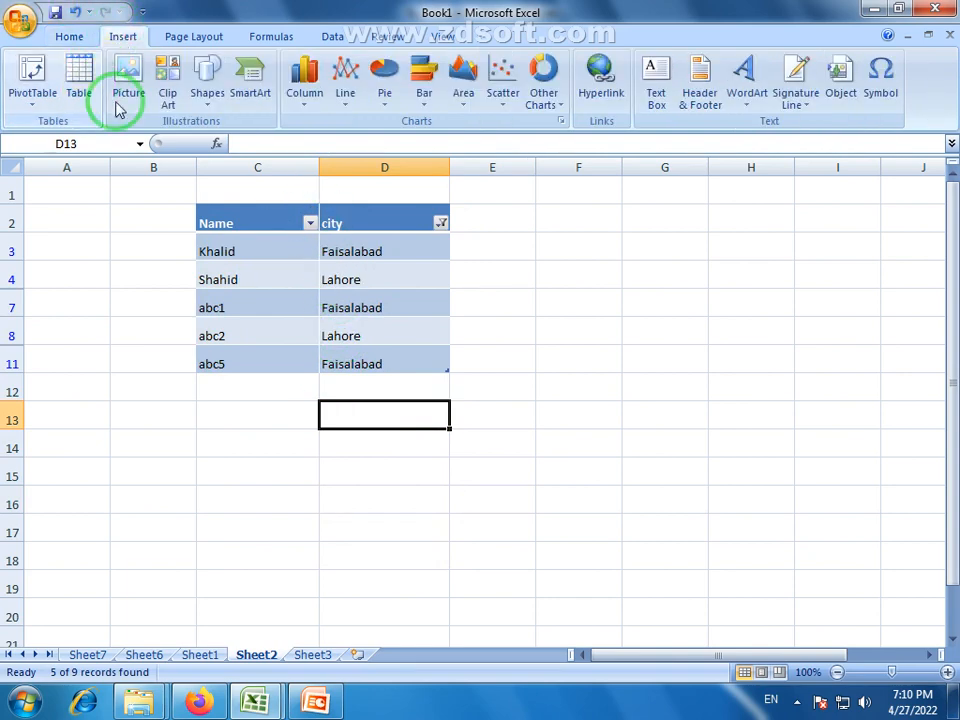
left_click(309, 224)
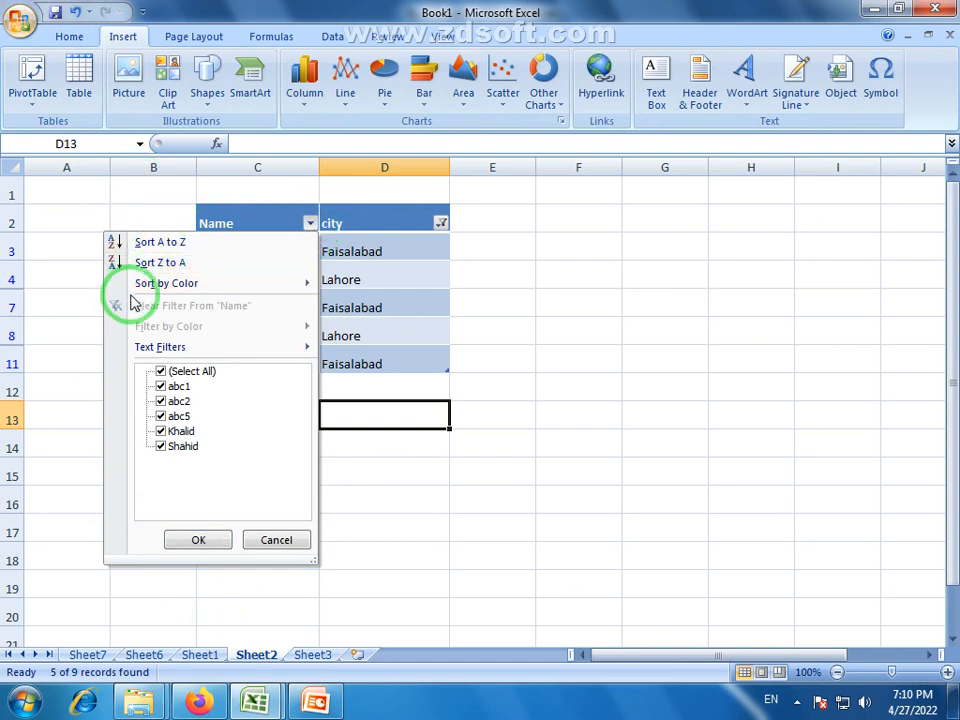
mouse_move(157, 289)
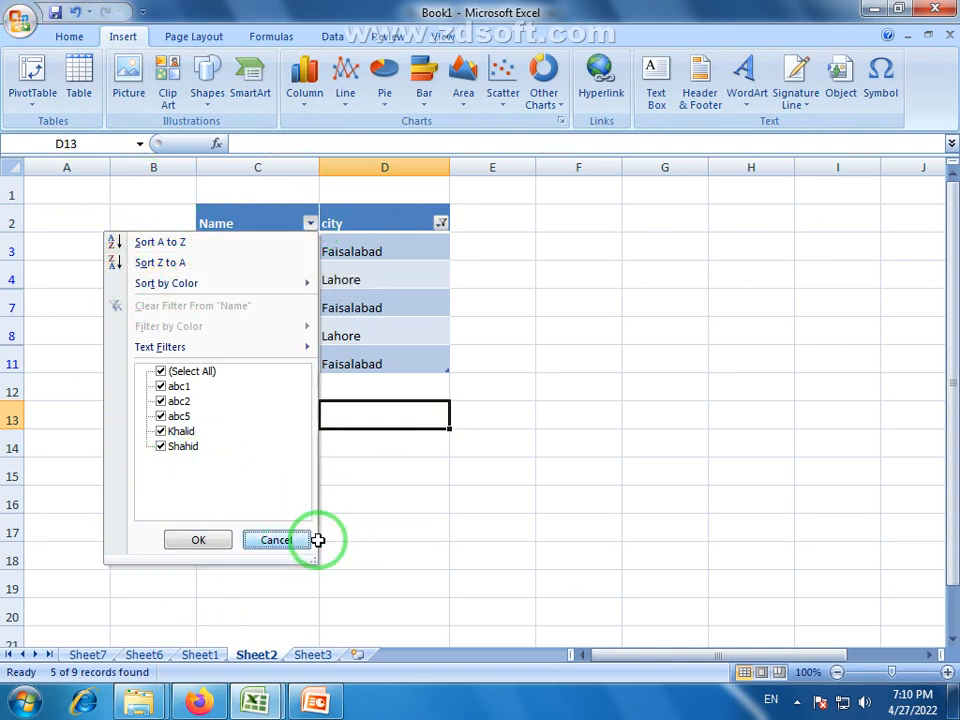
left_click(277, 540)
left_click(407, 444)
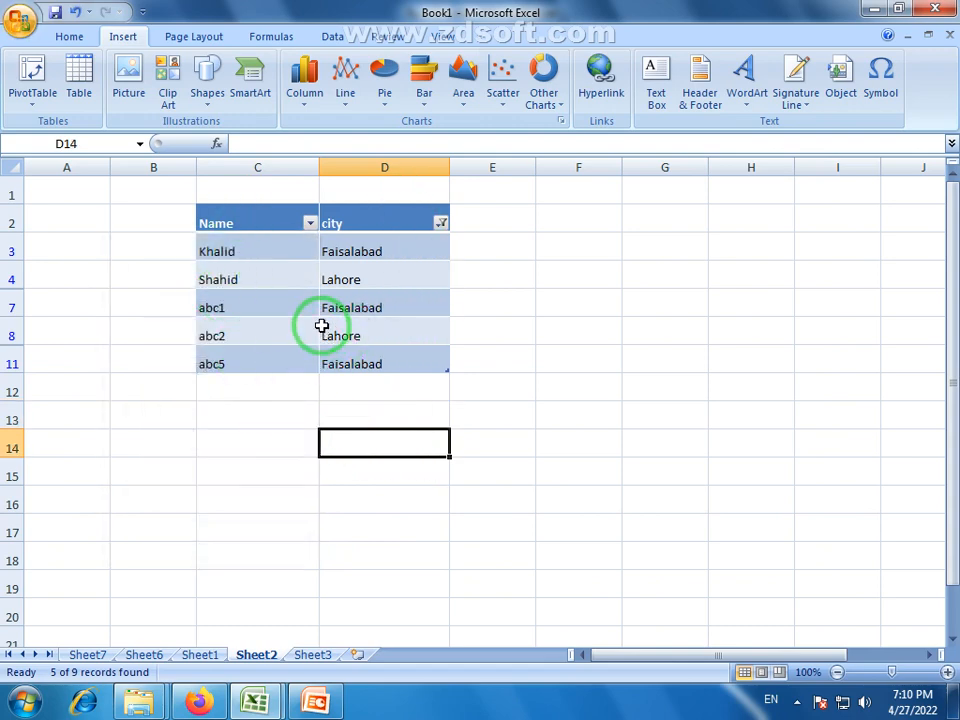
- Switch to Sheet6 and add the Course and Student Name fields to the empty PivotTable, with students grouped under courses
left_click(140, 655)
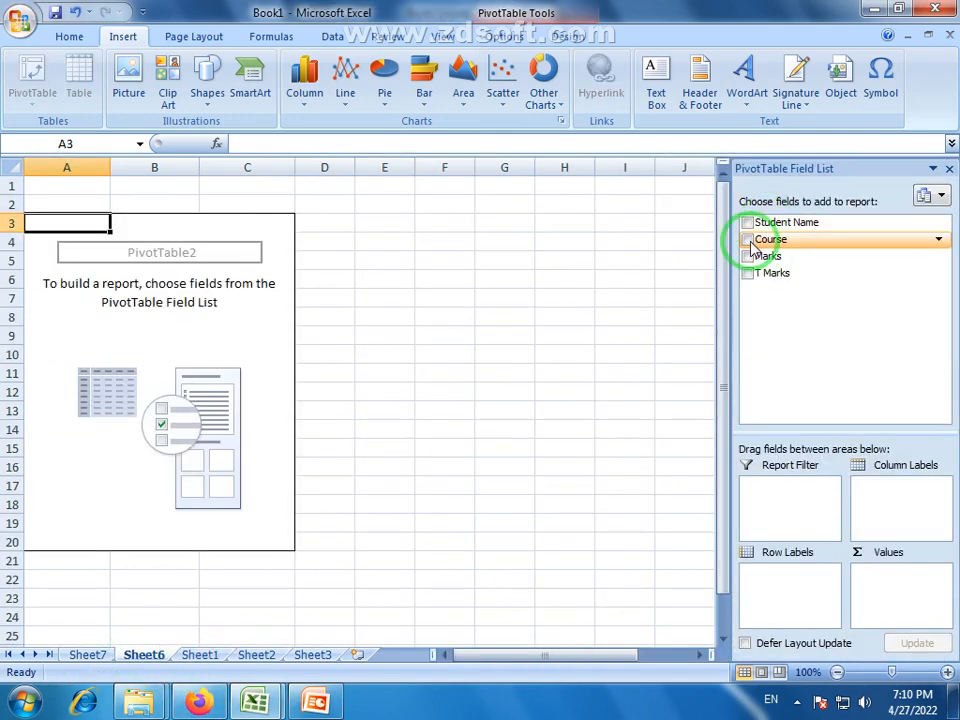
left_click(748, 239)
left_click(748, 222)
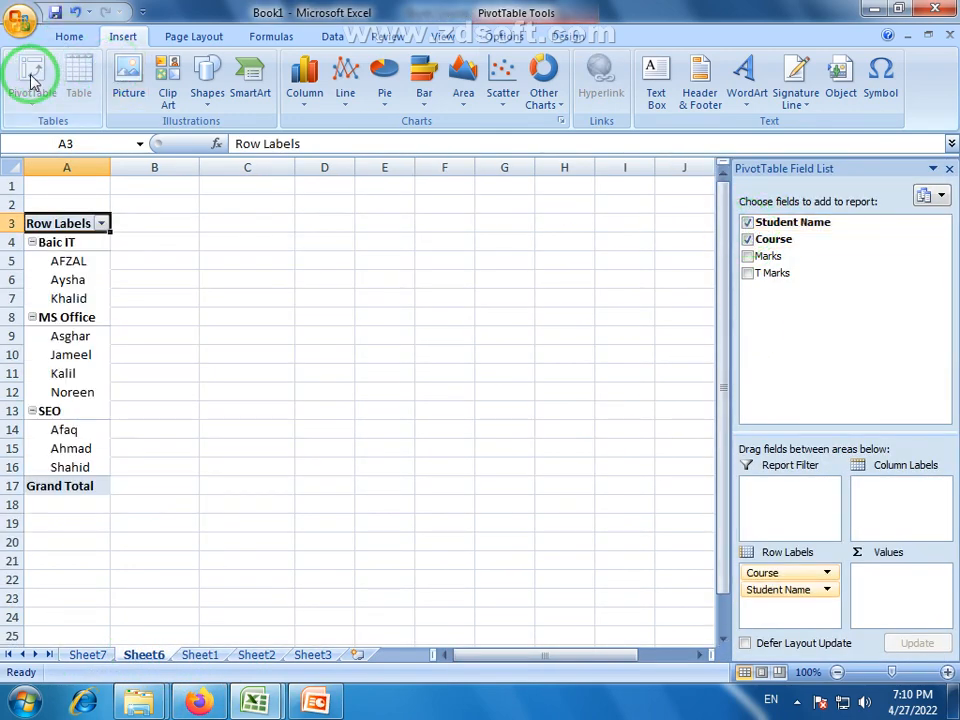